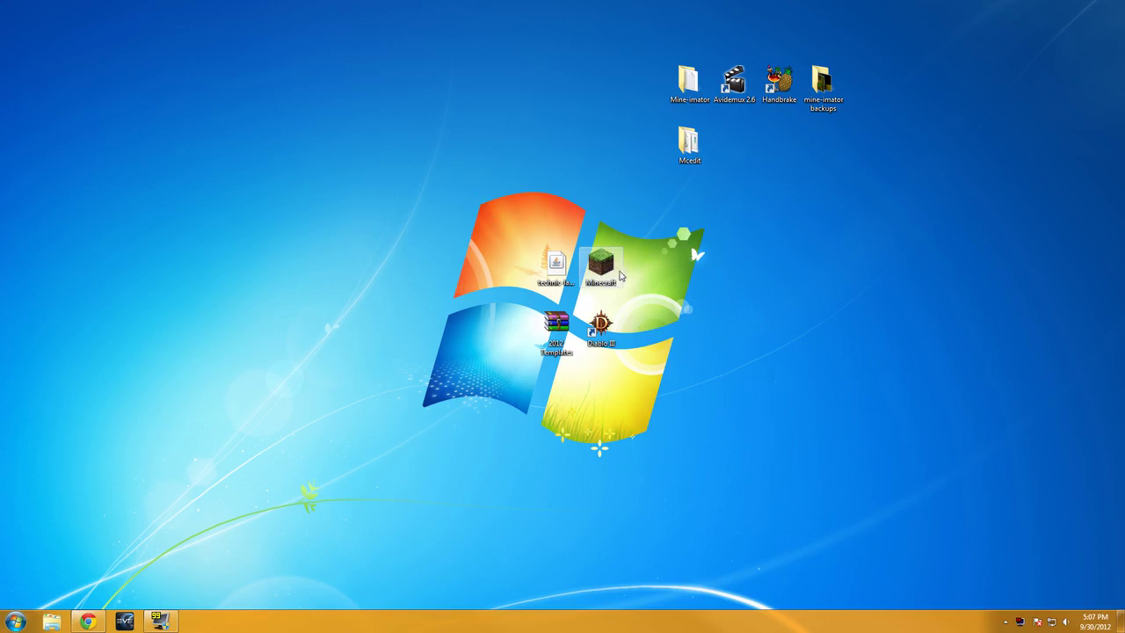
# - Launch Minecraft, maximize the launcher window, and log in with the remembered account
pyautogui.doubleClick(601, 268)
pyautogui.click(603, 333)
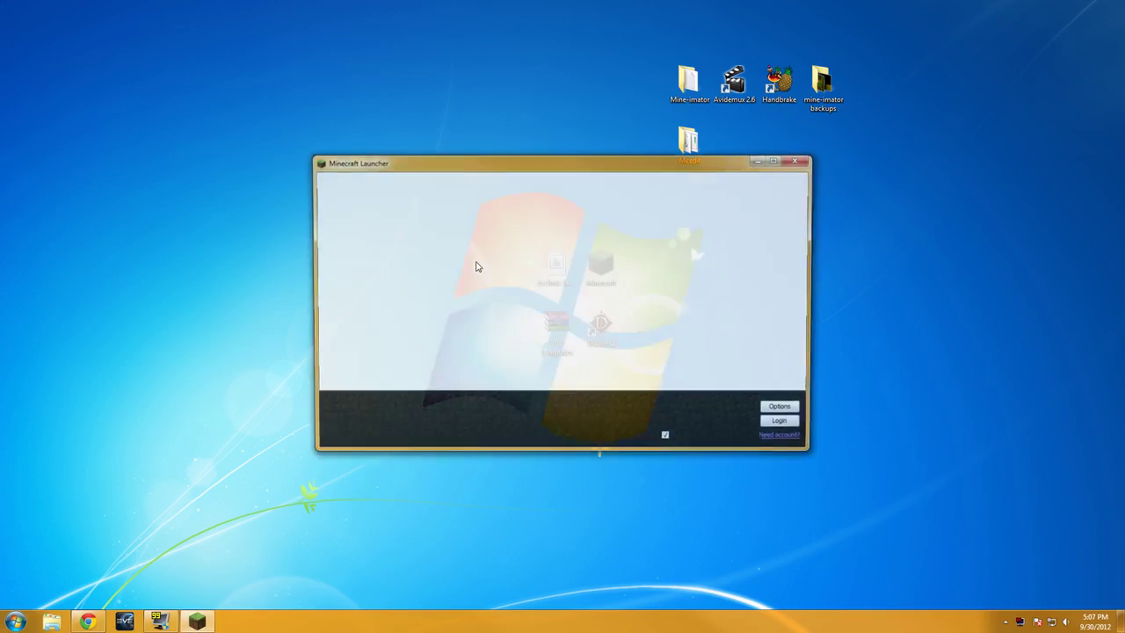
pyautogui.click(777, 160)
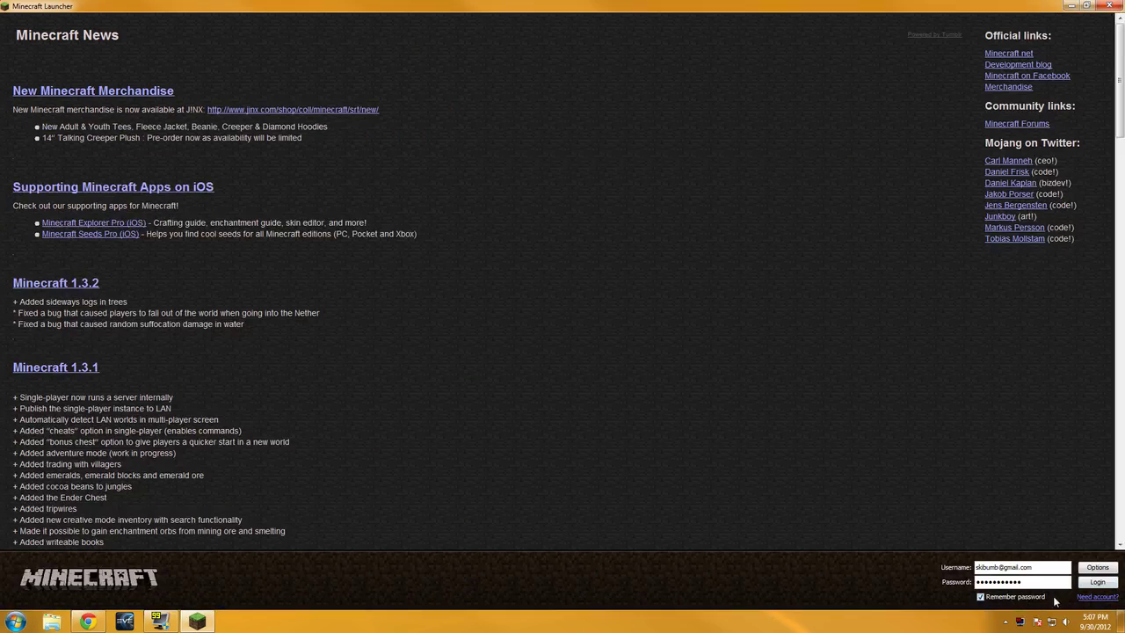
pyautogui.click(1096, 586)
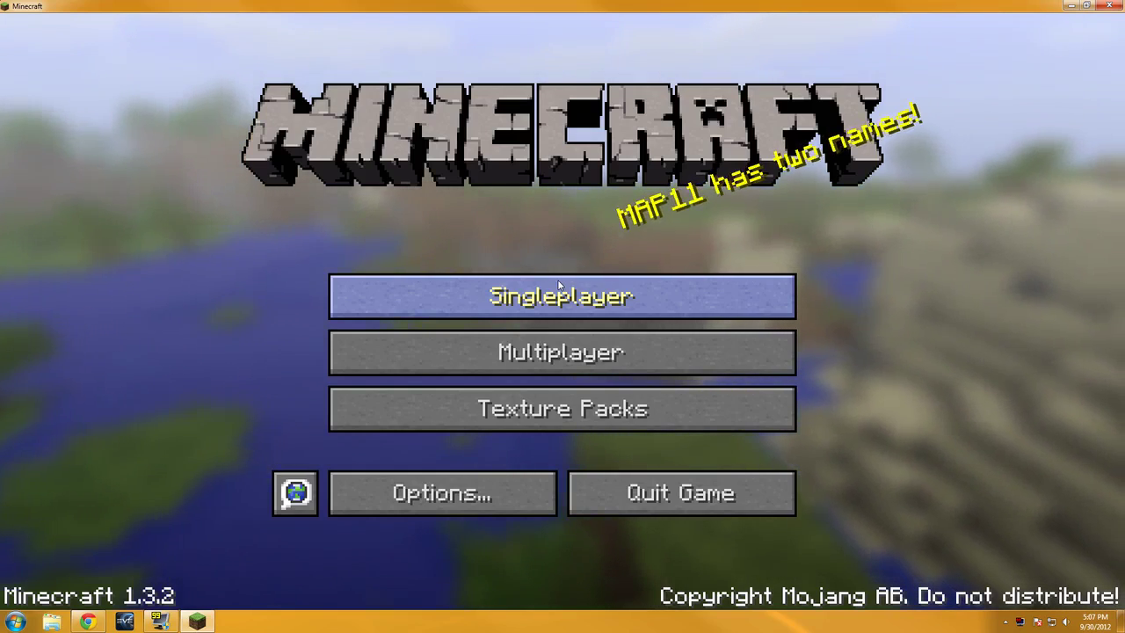
# - Open the single-player world named mcedit
pyautogui.click(538, 284)
pyautogui.click(422, 253)
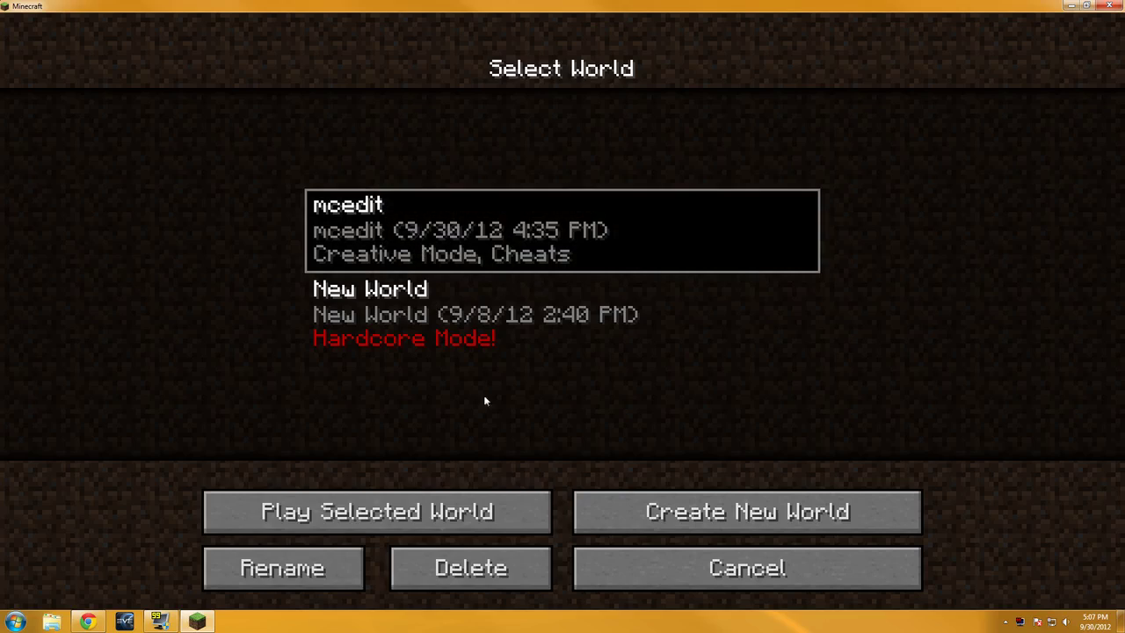
pyautogui.click(456, 514)
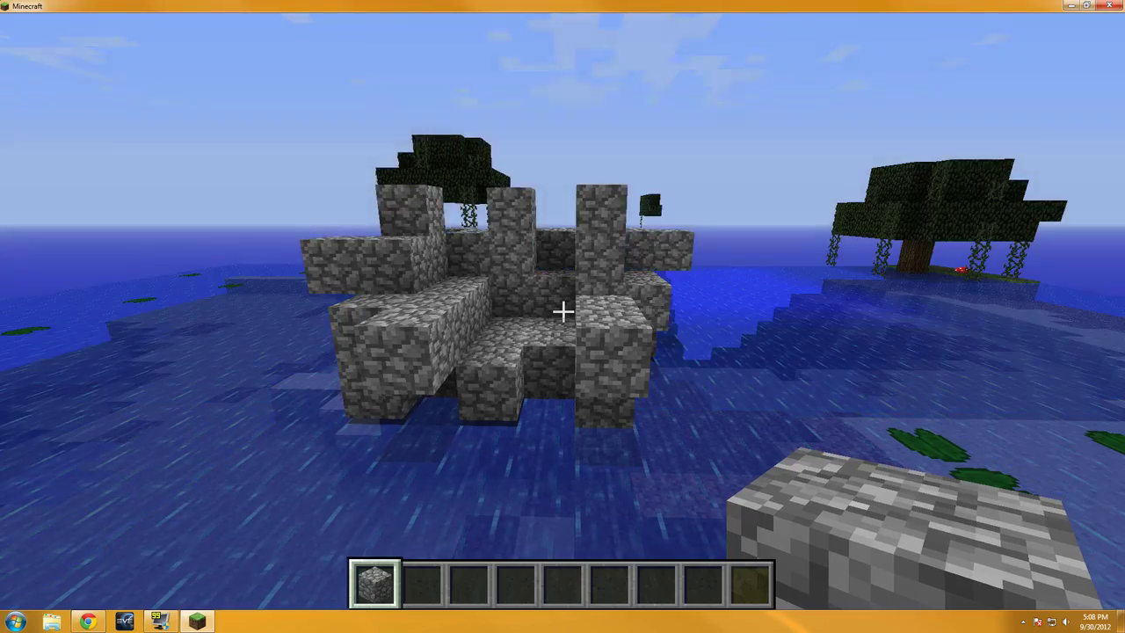
# - Circle around the cobblestone structure in the water and inspect it from all sides and from above
pyautogui.press('a')
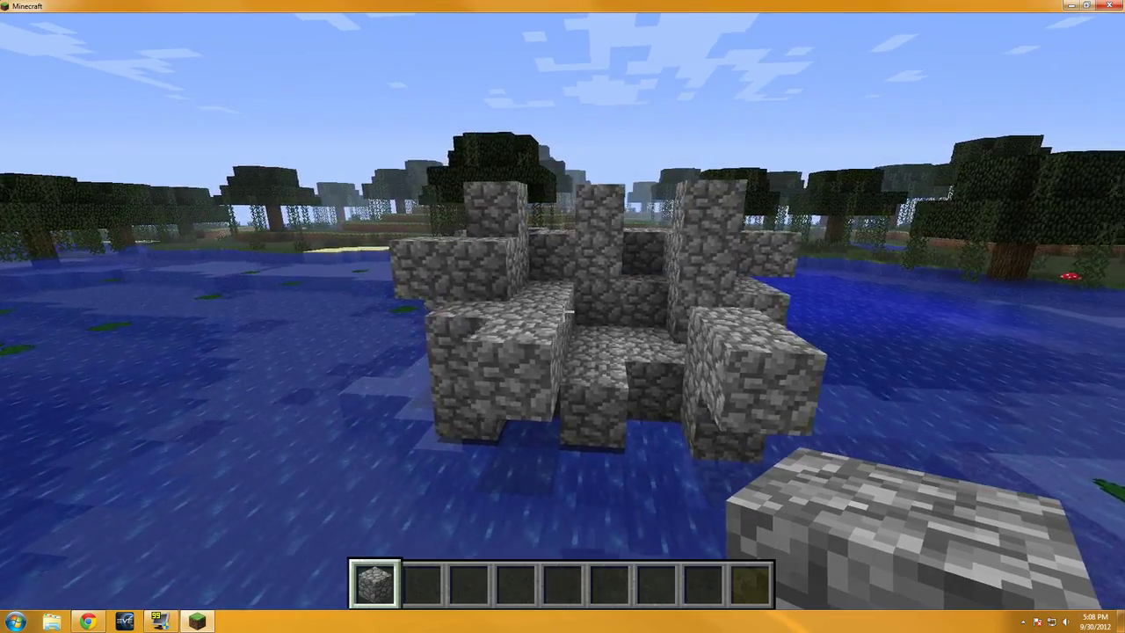
pyautogui.press('a')
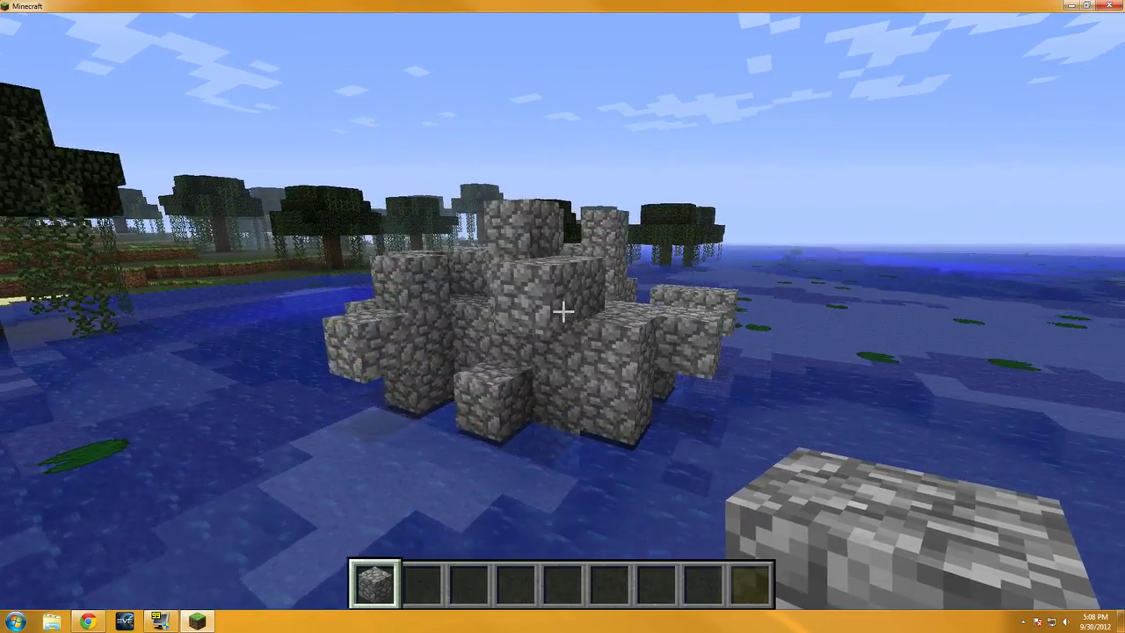
pyautogui.press('a')
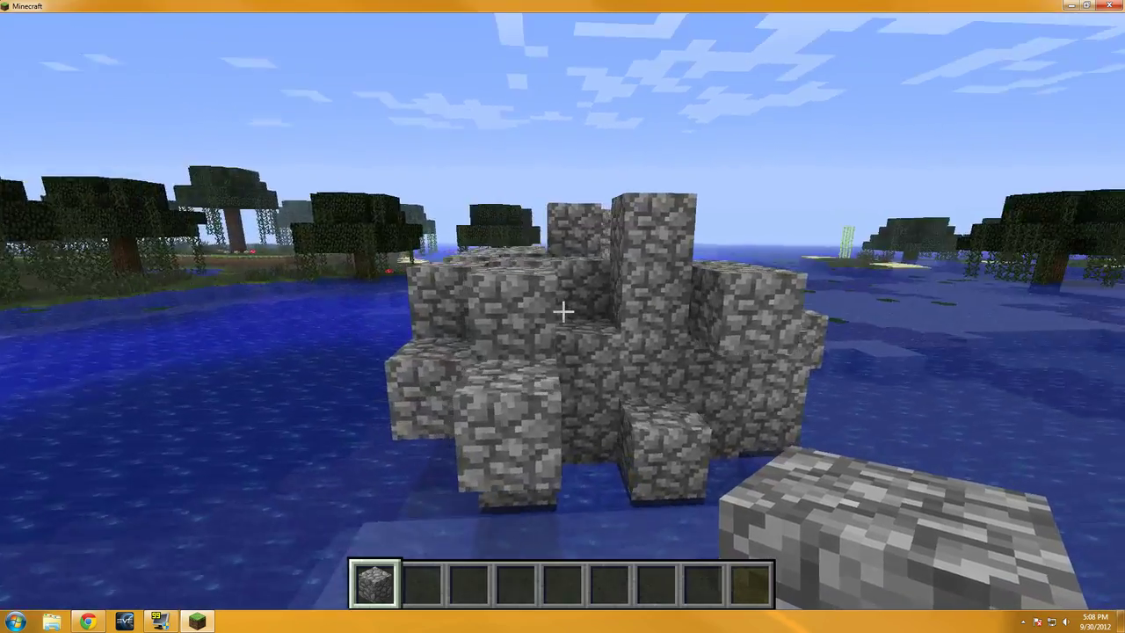
pyautogui.press('s')
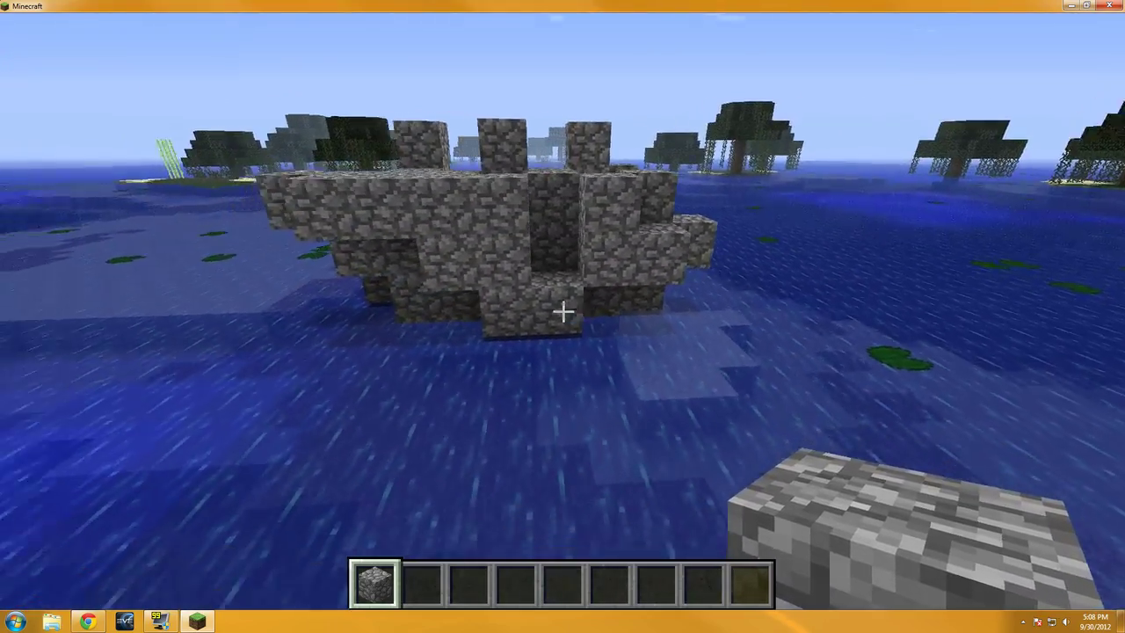
pyautogui.press('w')
pyautogui.press('d')
pyautogui.press('s')
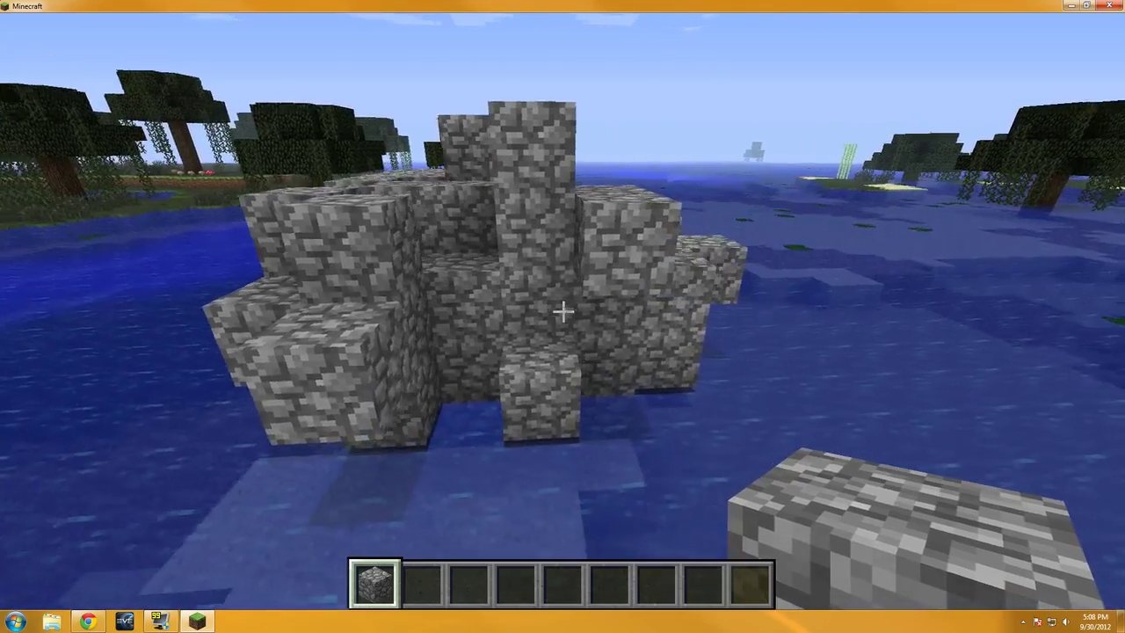
pyautogui.press('d')
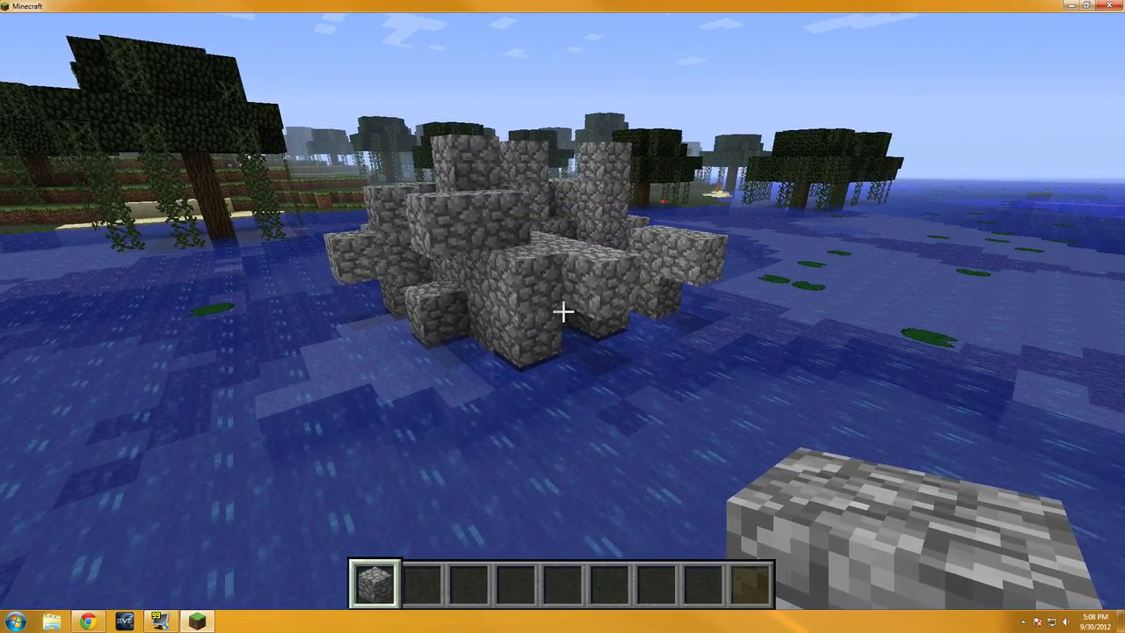
pyautogui.press('w')
pyautogui.press('space')
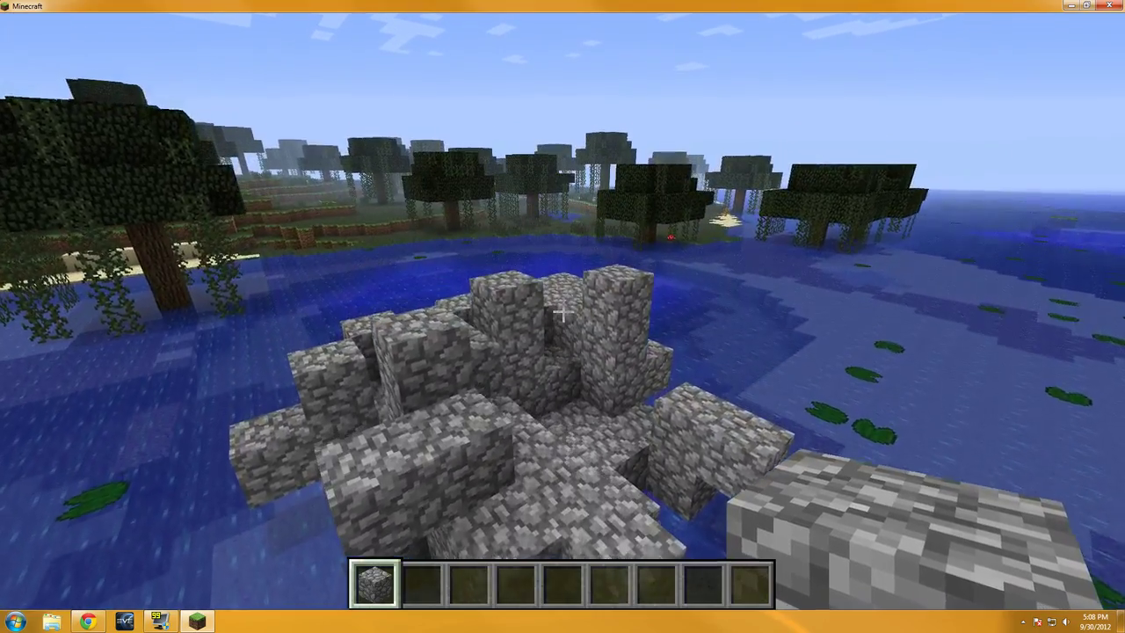
pyautogui.press('s')
pyautogui.press('s')
pyautogui.press('d')
pyautogui.press('w')
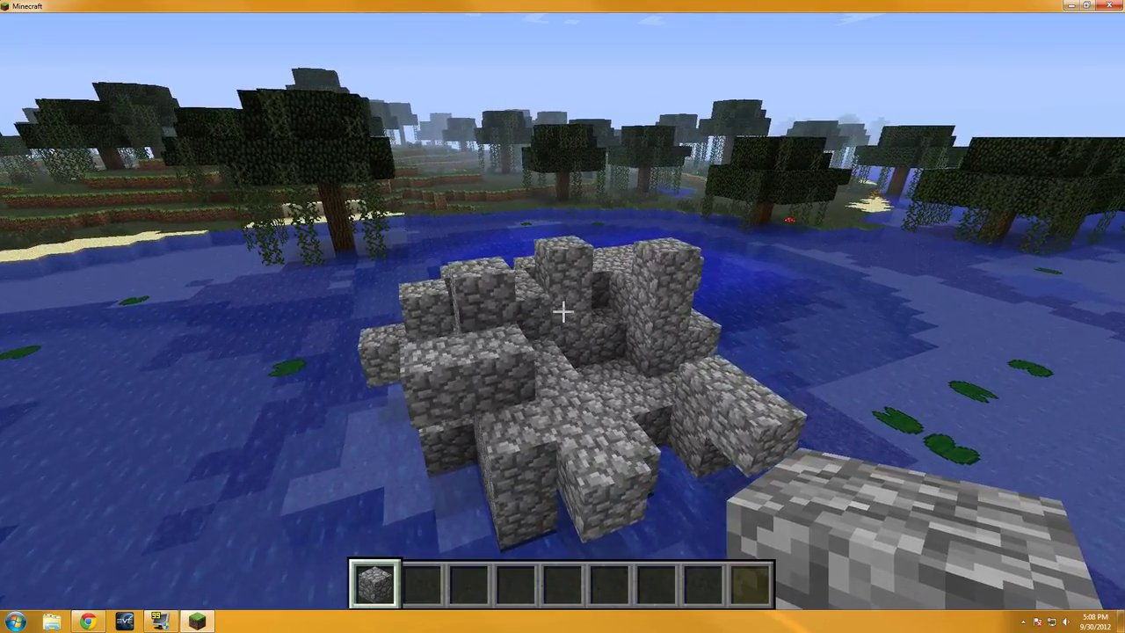
pyautogui.press('s')
pyautogui.press('d')
pyautogui.press('w')
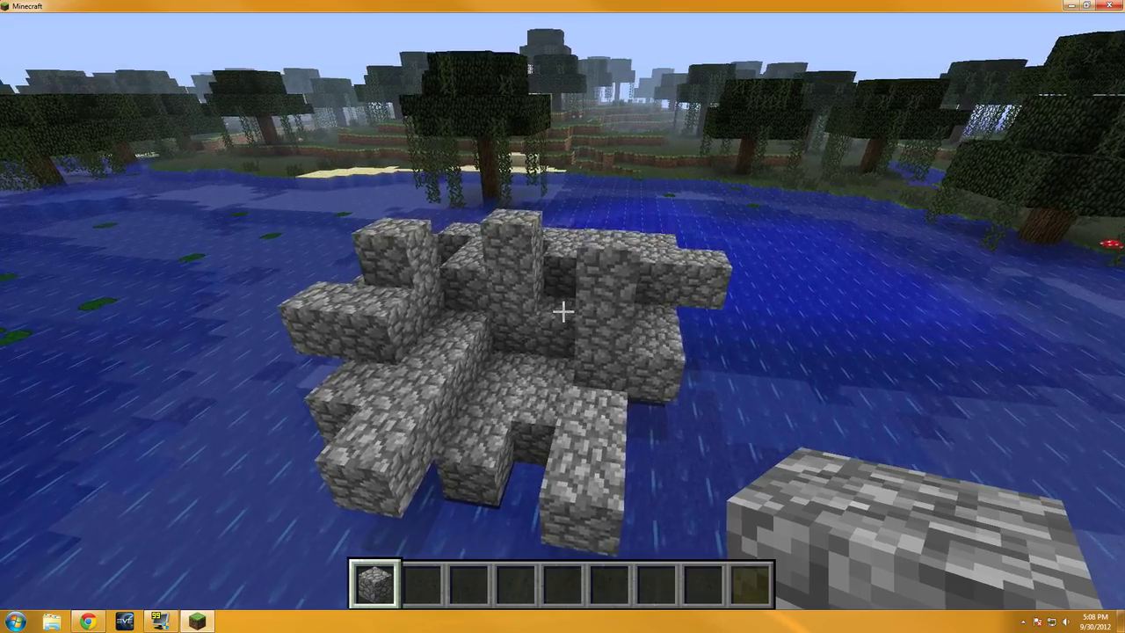
pyautogui.press('s')
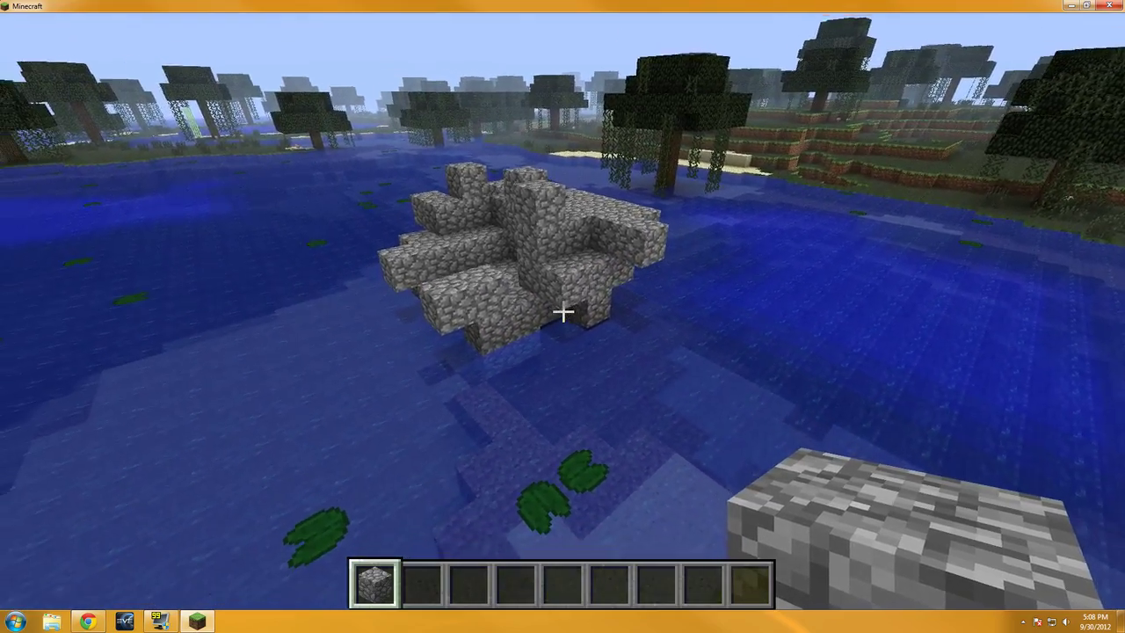
pyautogui.press('w')
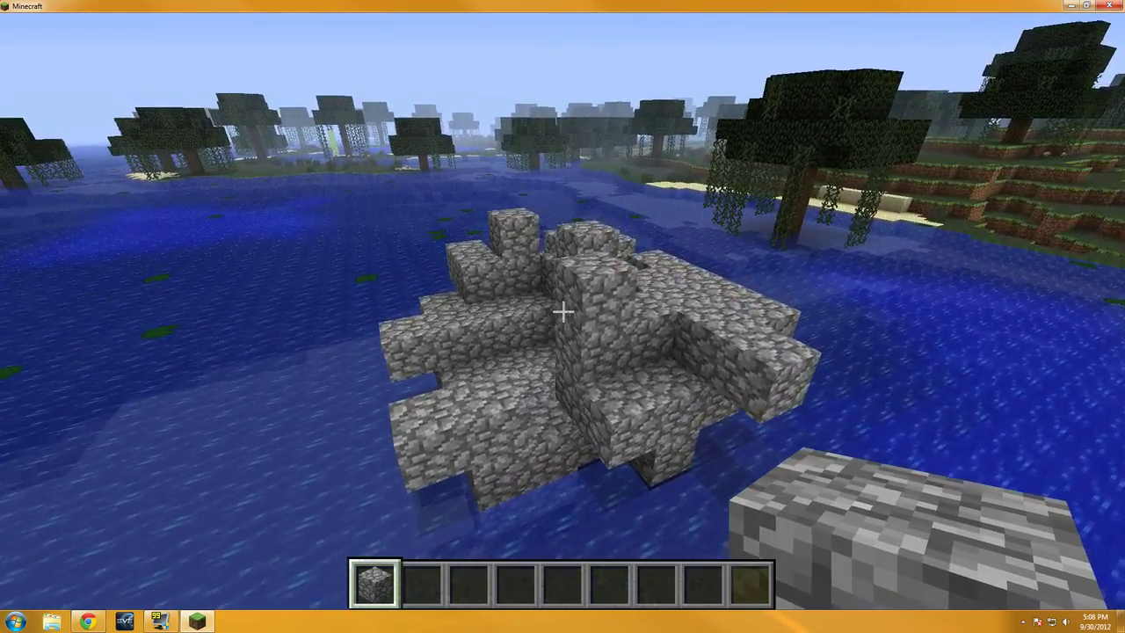
pyautogui.press('d')
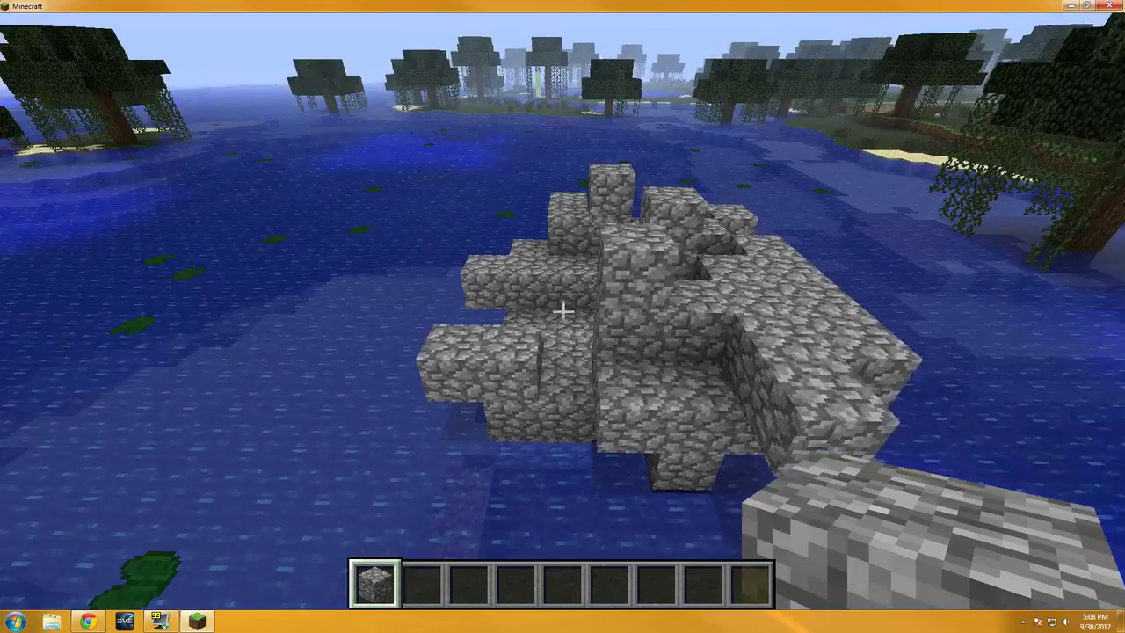
# - Save the world, return to the title screen, and quit Minecraft
pyautogui.press('Escape')
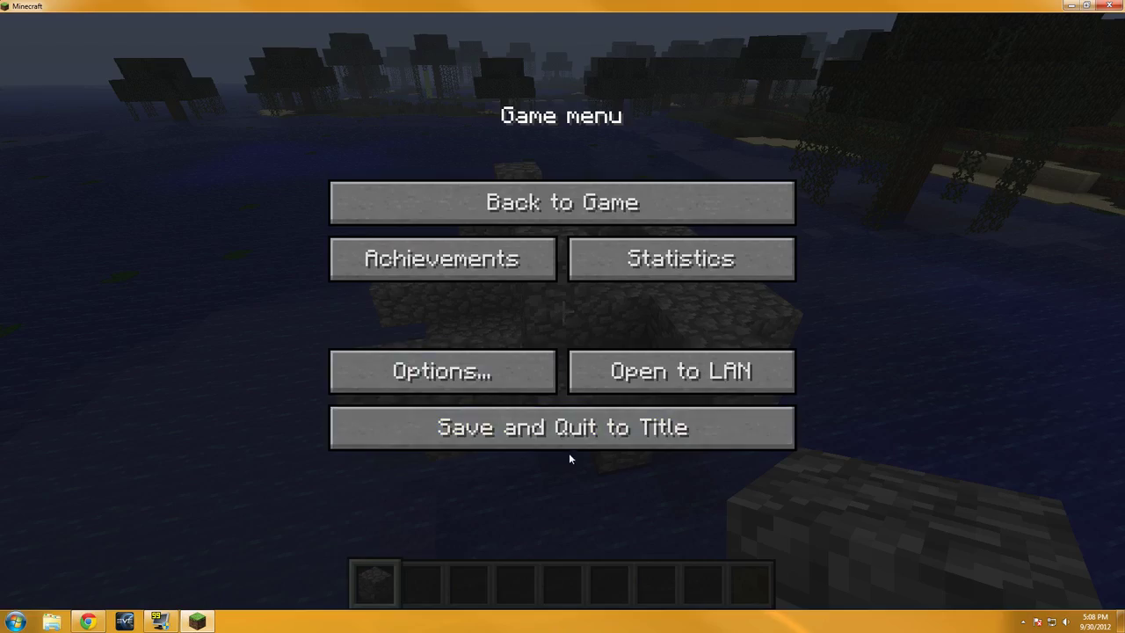
pyautogui.click(565, 441)
pyautogui.click(668, 498)
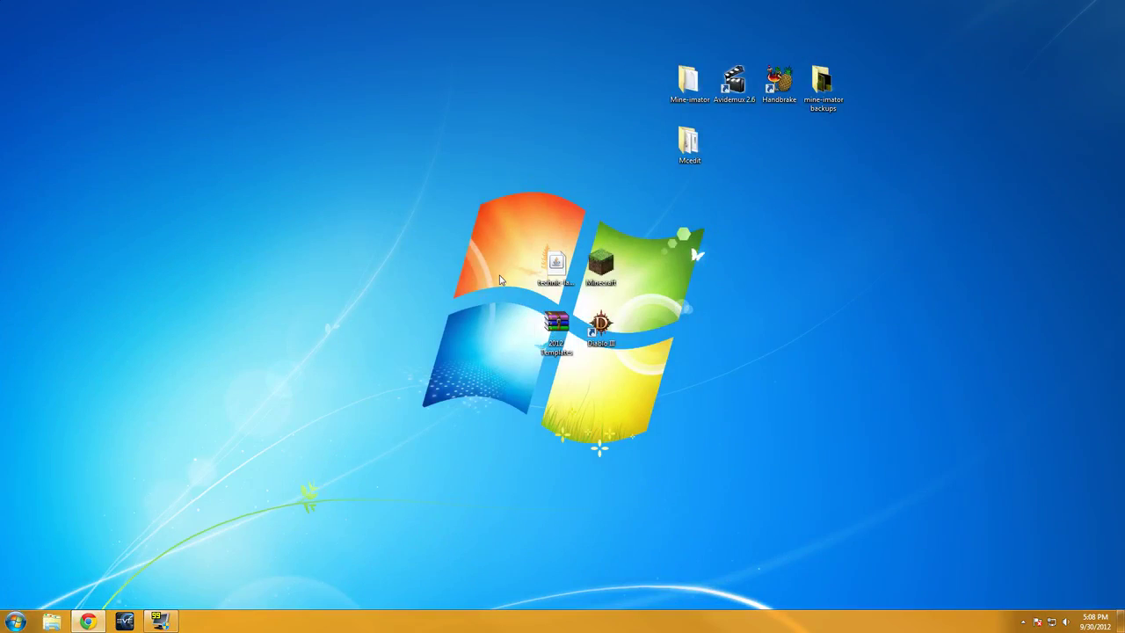
# - Switch to MCEdit by launching mcedit from the Mcedit desktop folder, and dismiss the startup warning
pyautogui.doubleClick(689, 143)
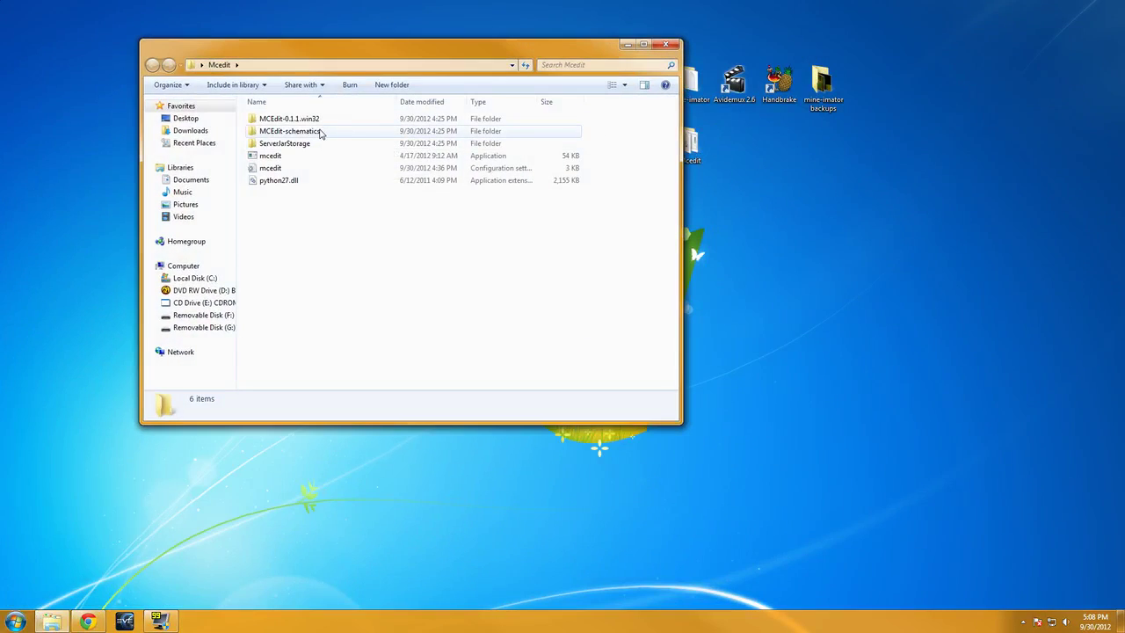
pyautogui.doubleClick(296, 159)
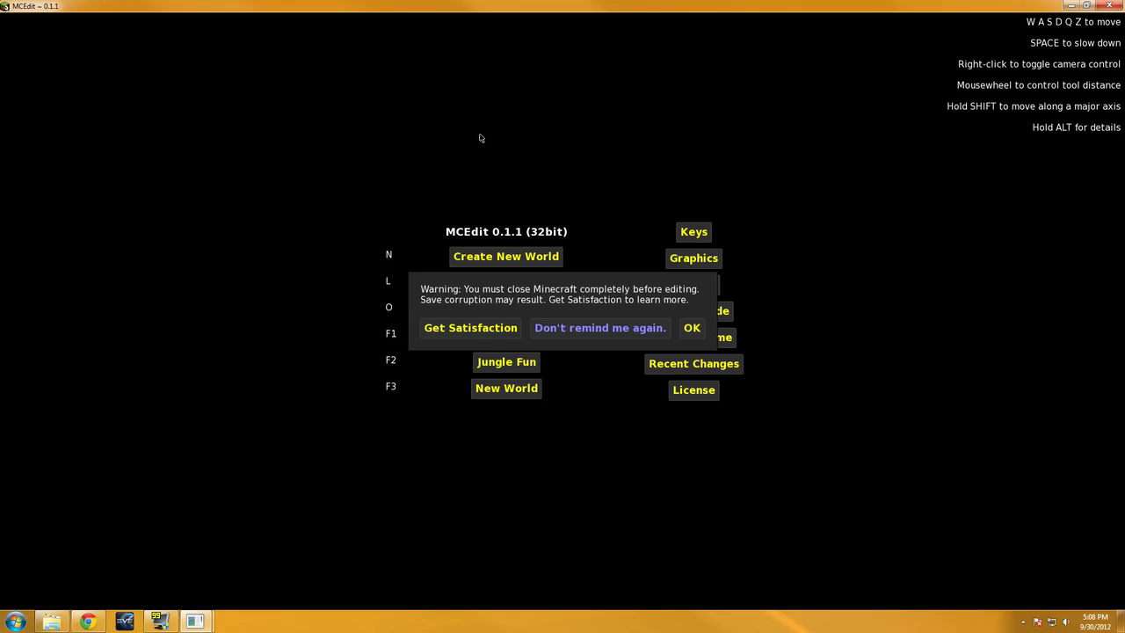
pyautogui.click(693, 328)
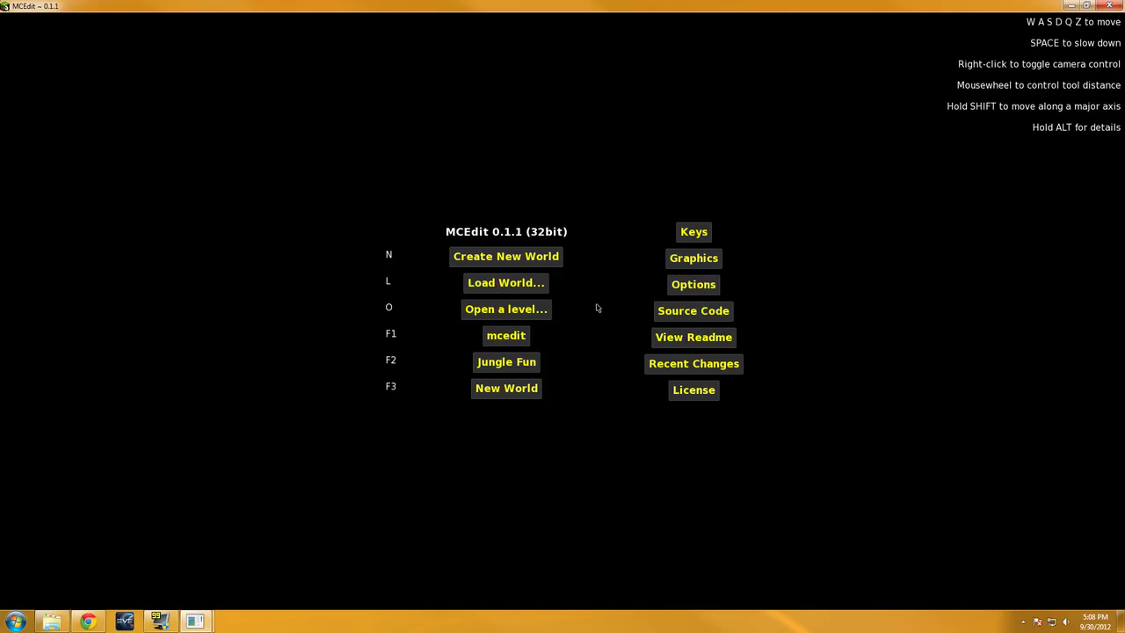
# - Browse to the Jungle Fun world's level.dat in the tekkit saves folder under .techniclauncher, and leave without opening it
pyautogui.click(526, 309)
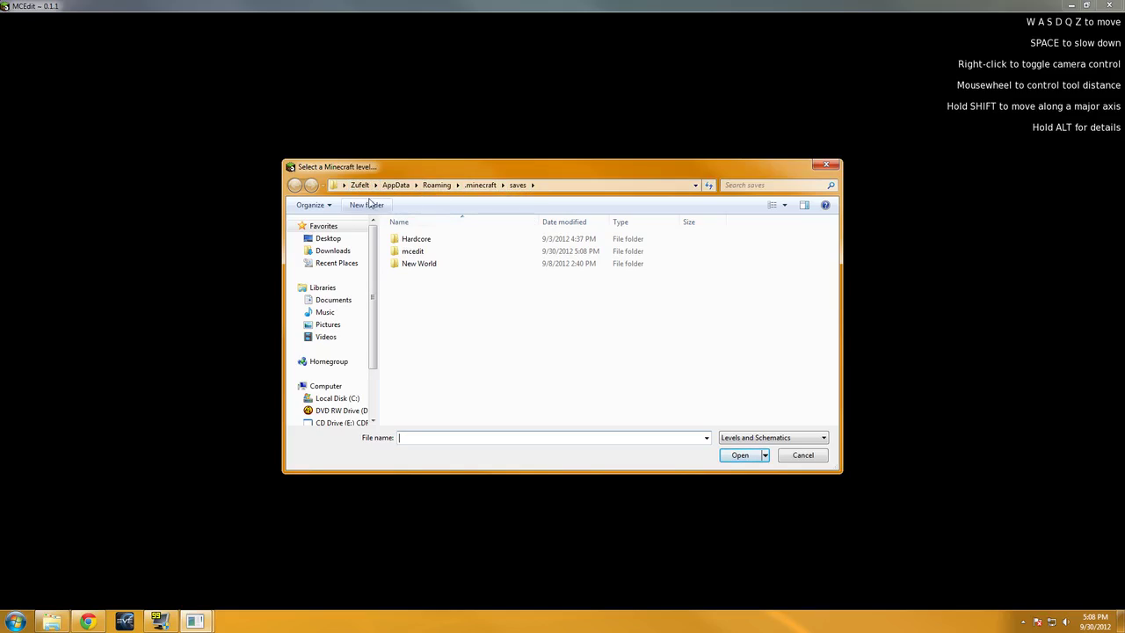
pyautogui.click(437, 187)
pyautogui.doubleClick(427, 252)
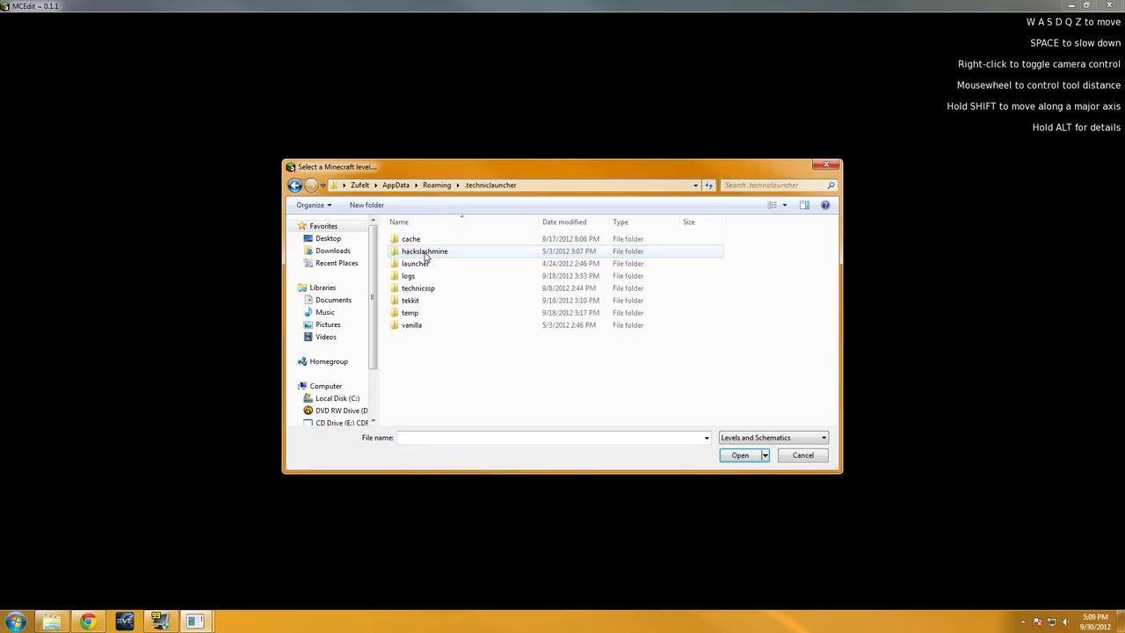
pyautogui.doubleClick(426, 300)
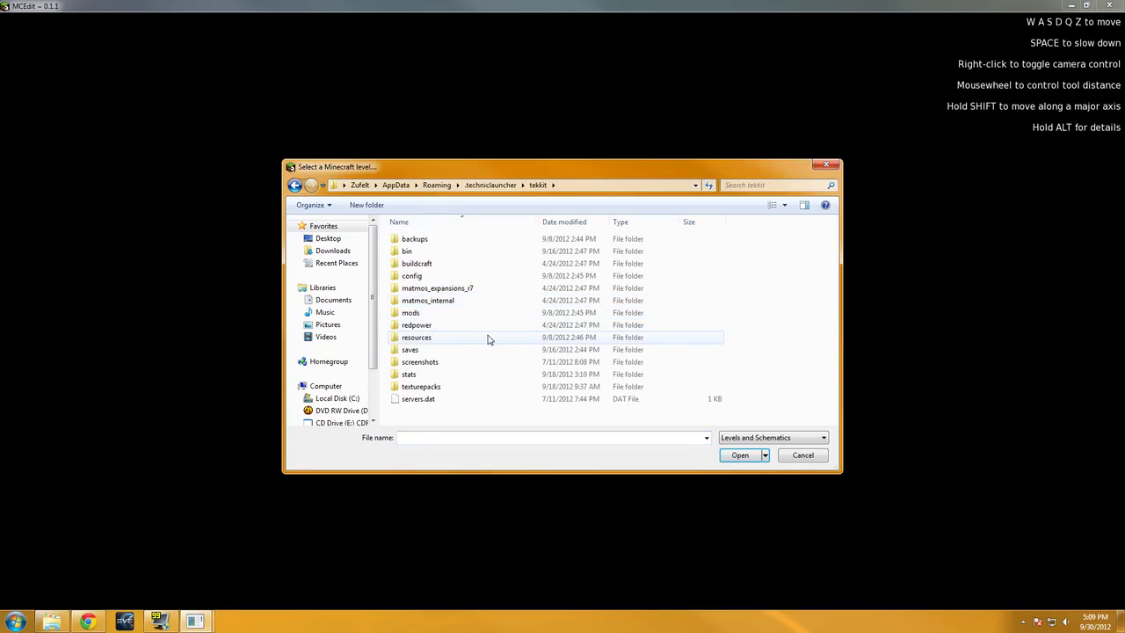
pyautogui.doubleClick(426, 351)
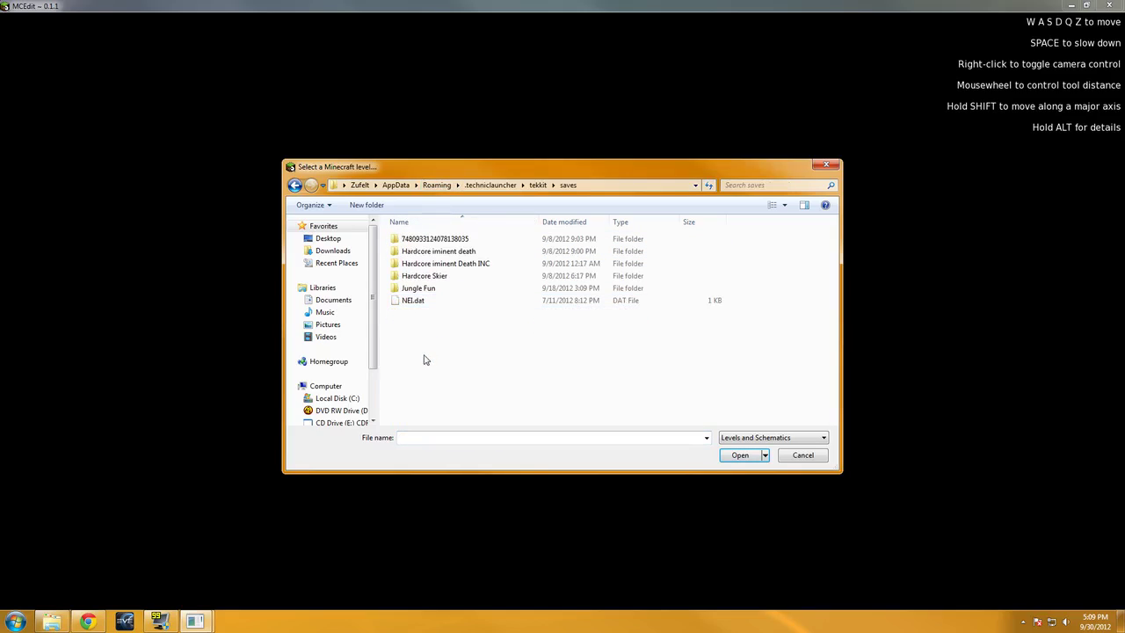
pyautogui.click(423, 292)
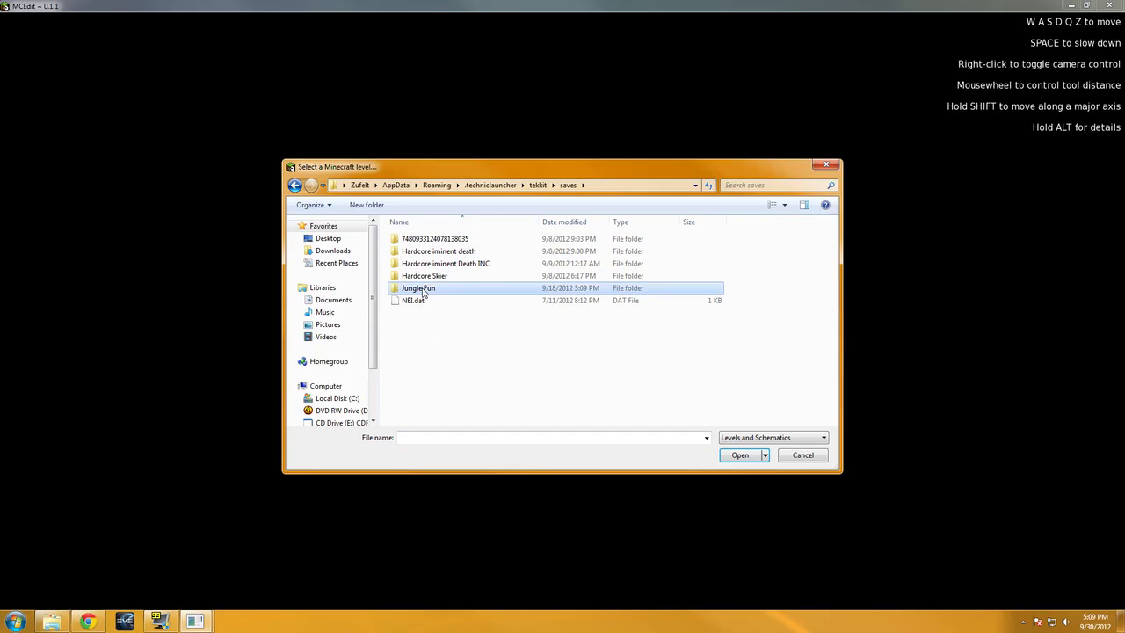
pyautogui.doubleClick(423, 291)
pyautogui.click(424, 291)
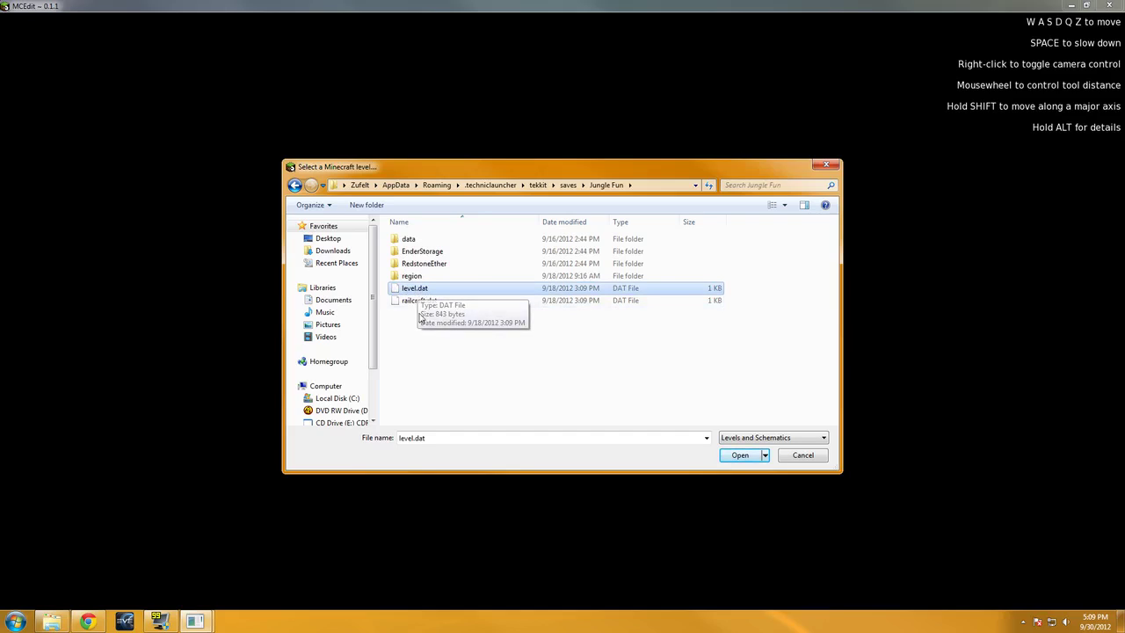
pyautogui.click(798, 458)
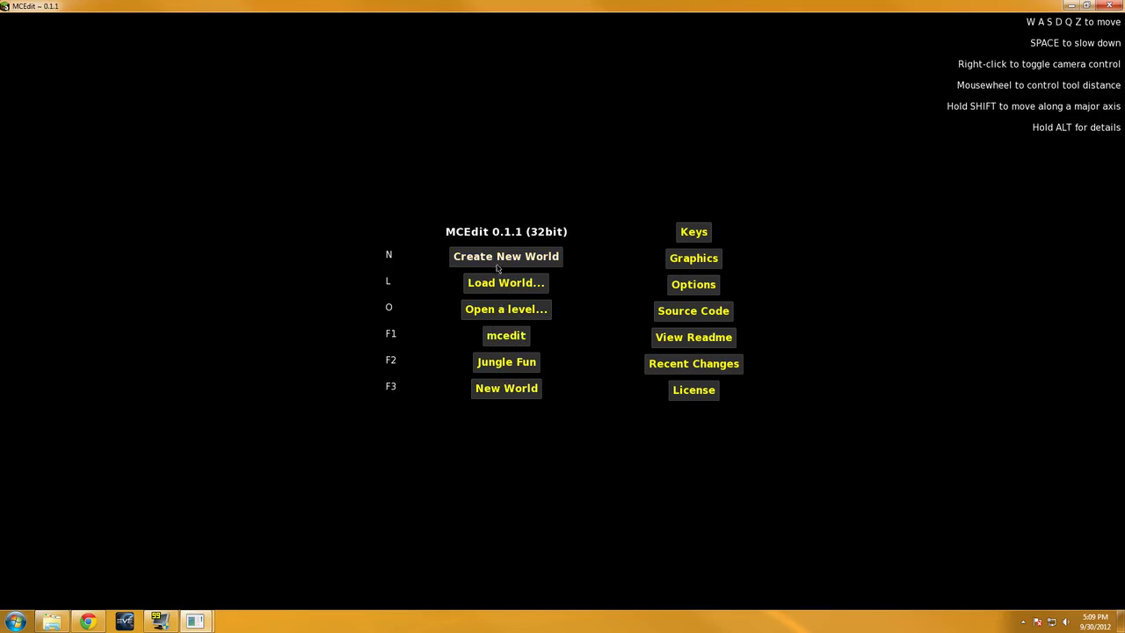
# - Open level.dat from the mcedit world folder in the Minecraft saves
pyautogui.click(502, 319)
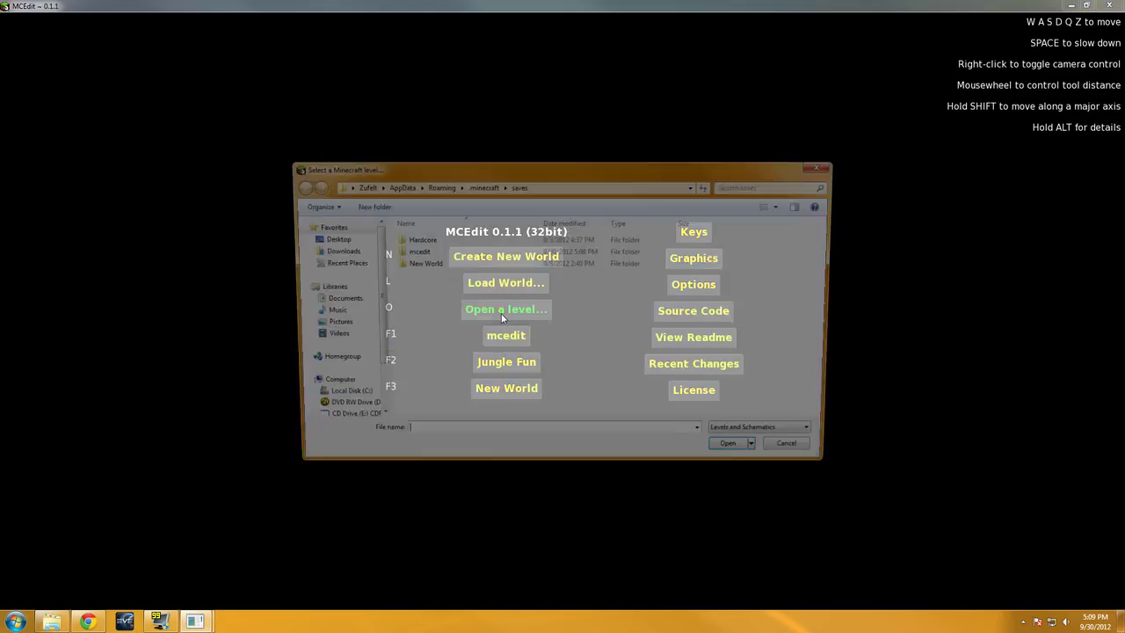
pyautogui.doubleClick(421, 254)
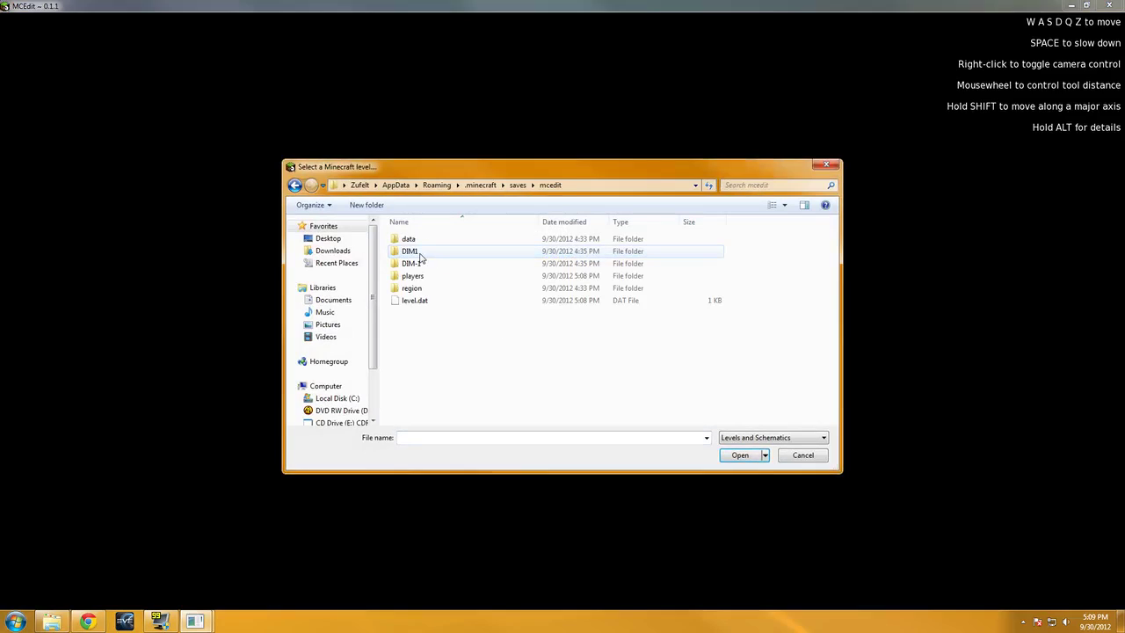
pyautogui.click(411, 299)
pyautogui.click(740, 455)
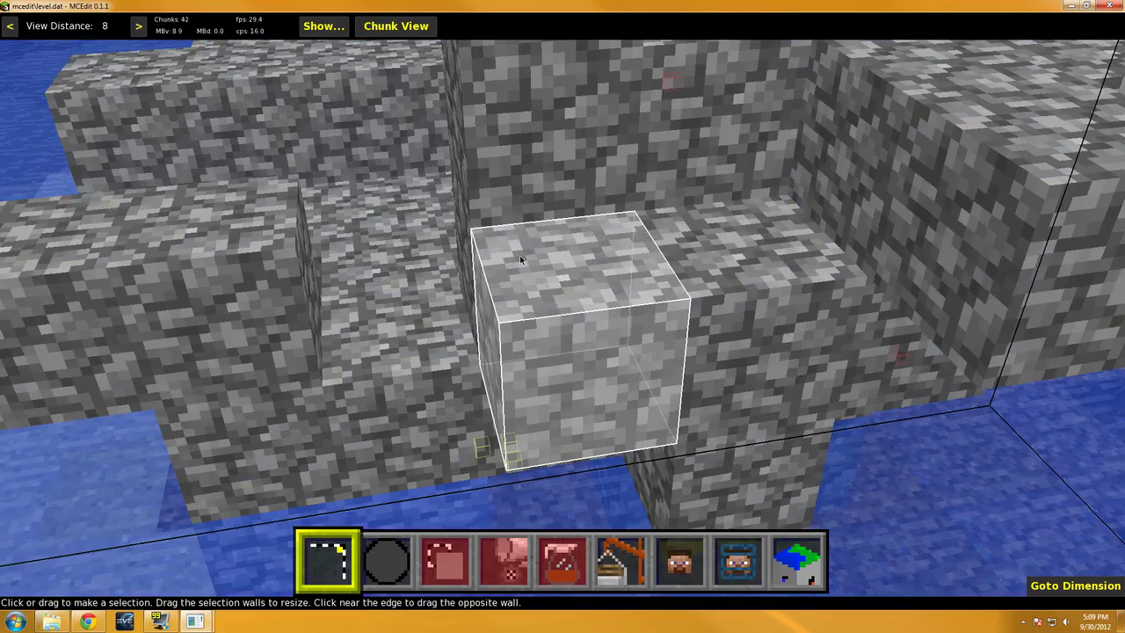
# - Fly the camera back and around the cobblestone structure to view it within the surrounding water and trees
pyautogui.press('s')
pyautogui.press('s')
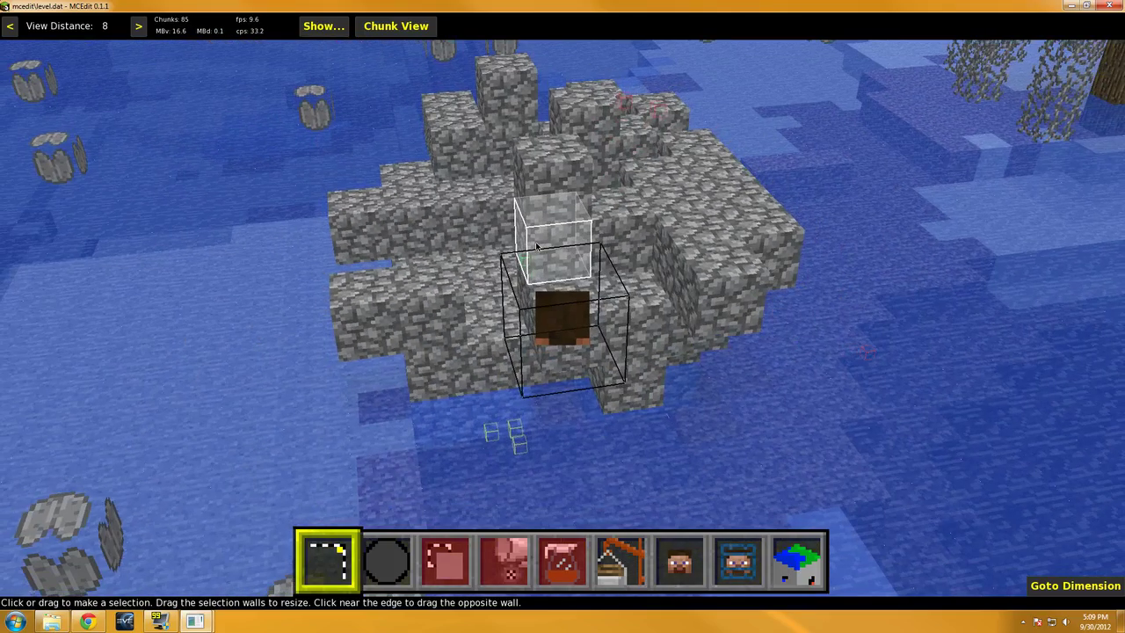
pyautogui.press('a')
pyautogui.press('w')
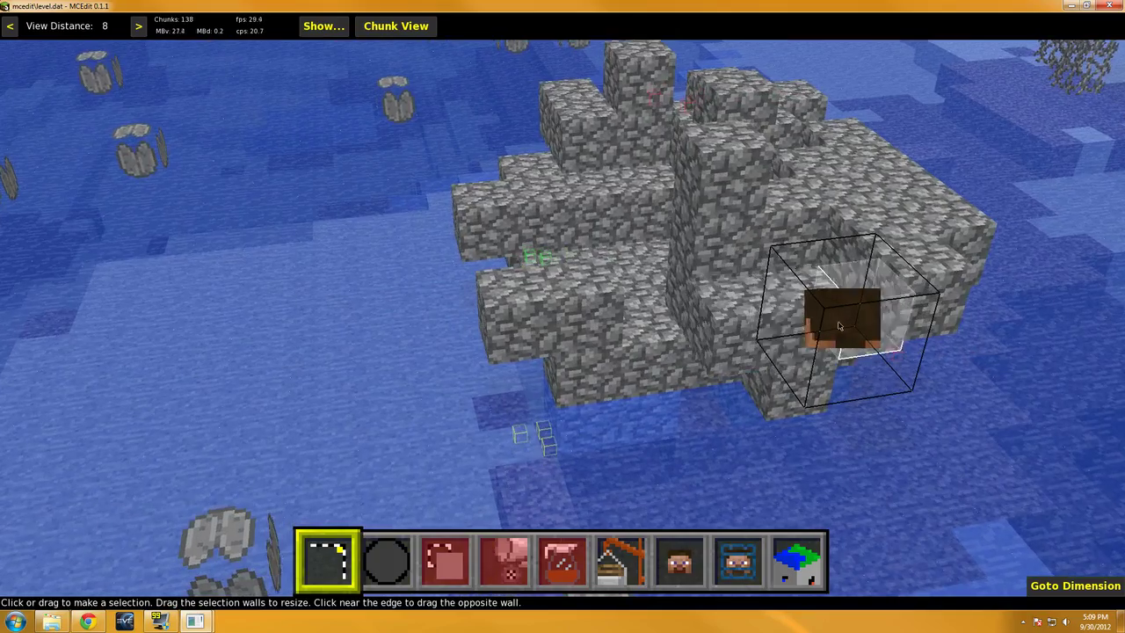
pyautogui.press('d')
pyautogui.rightClick(748, 339)
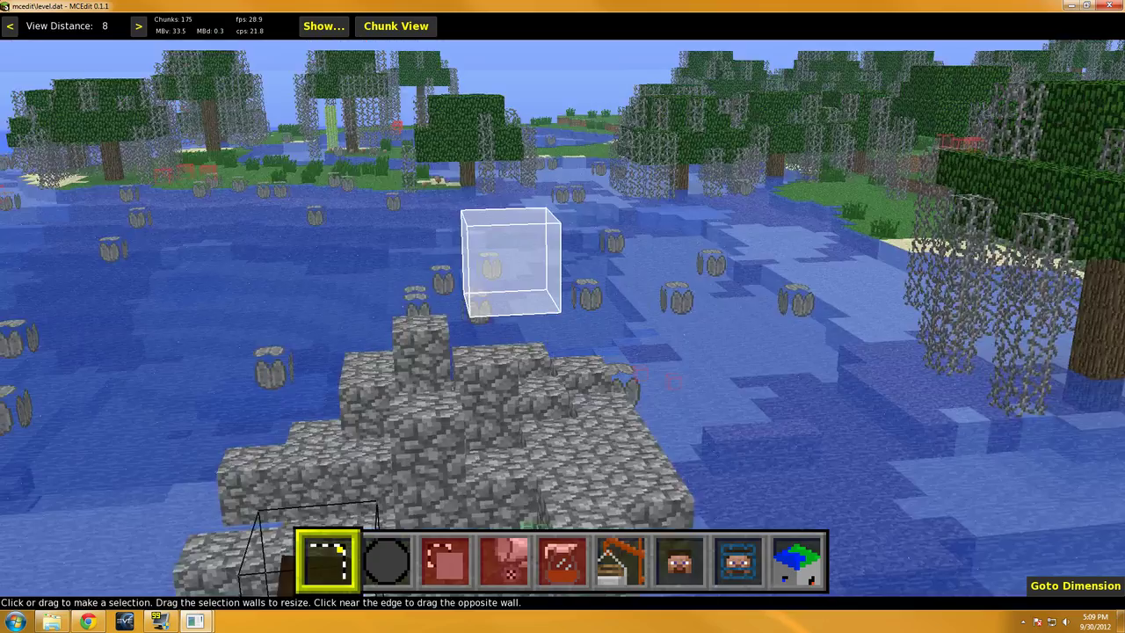
# - Examine the cobblestone structure and the surrounding water from several sides and heights to judge its extent
pyautogui.press('w')
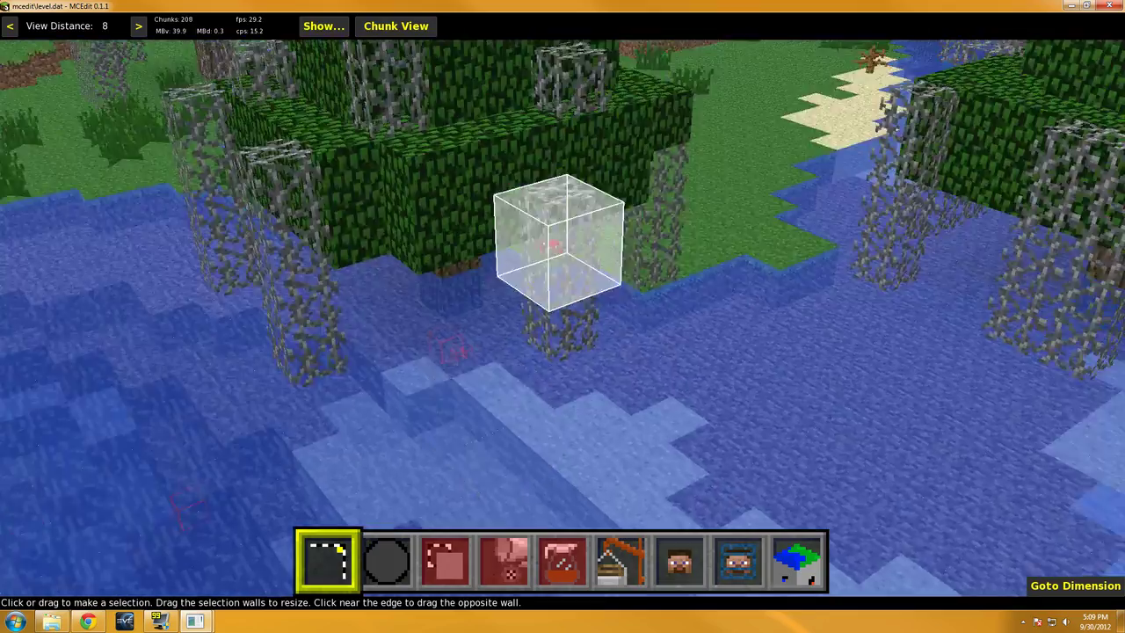
pyautogui.press('w')
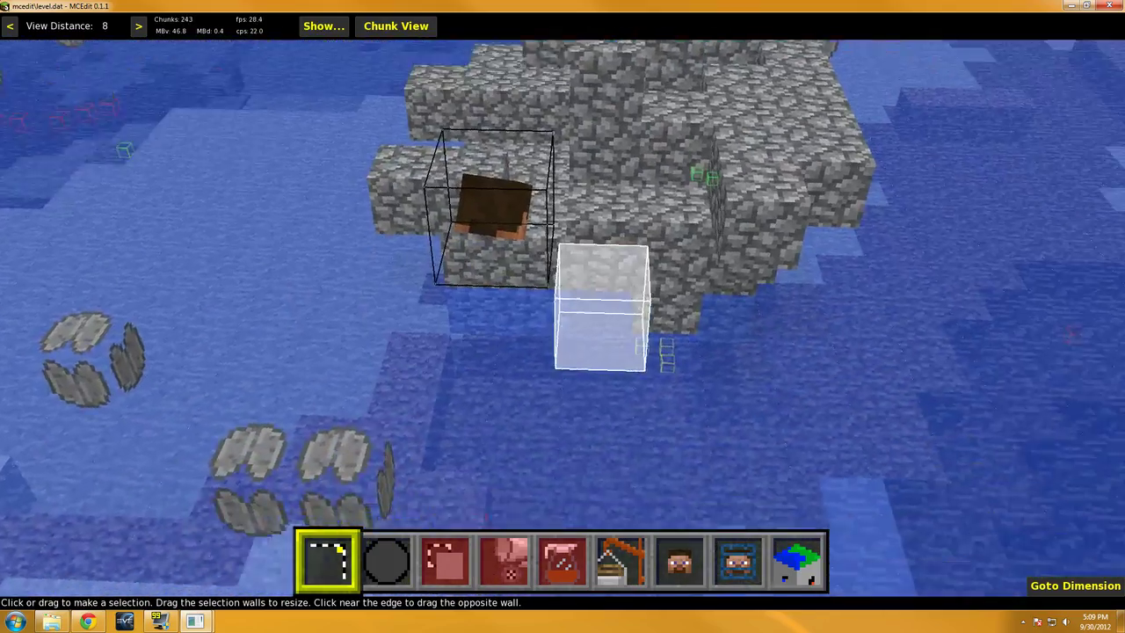
pyautogui.moveTo(602, 307); pyautogui.dragTo(630, 195, button='right')
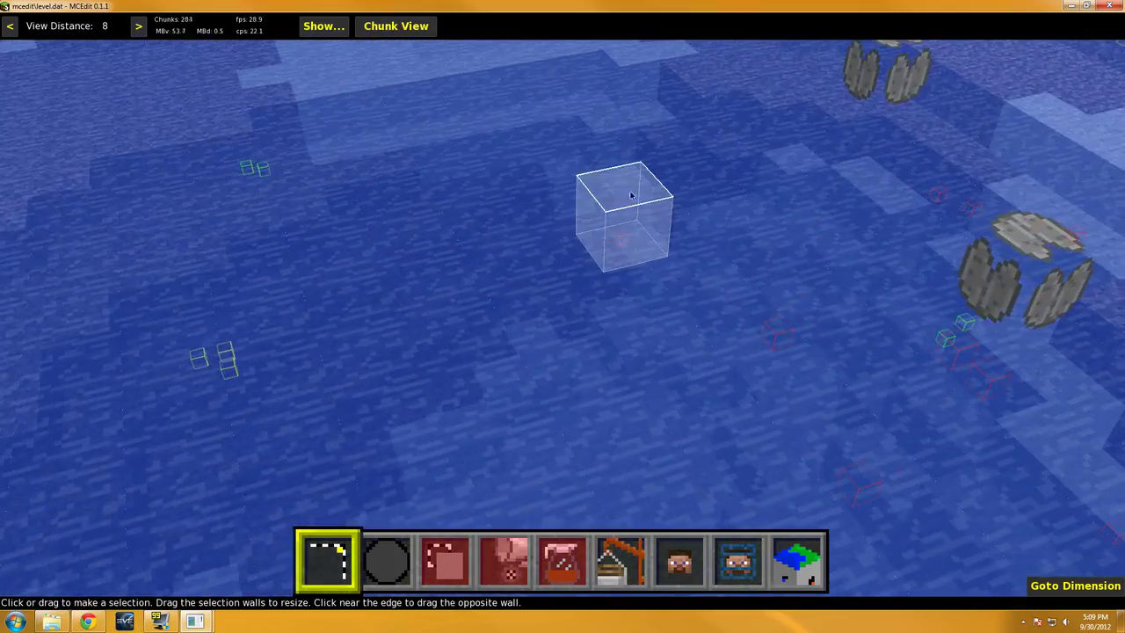
pyautogui.press('s')
pyautogui.moveTo(580, 268)
pyautogui.mouseDown()
pyautogui.moveTo(574, 211)
pyautogui.moveTo(584, 253)
pyautogui.mouseUp()
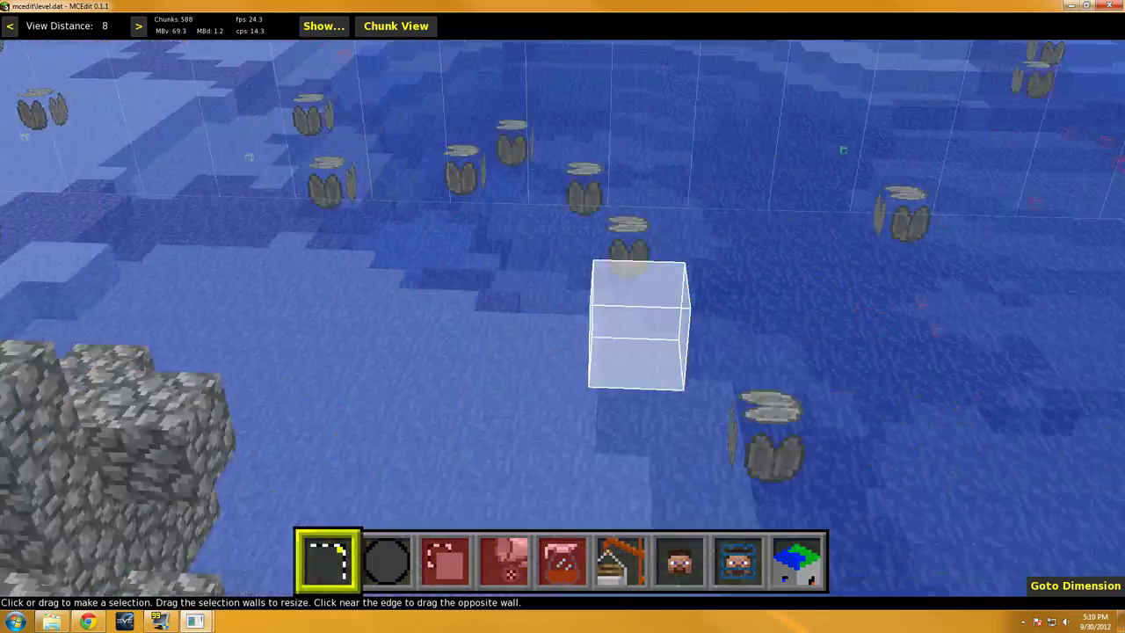
pyautogui.moveTo(639, 325); pyautogui.dragTo(526, 231, button='right')
pyautogui.moveTo(563, 317); pyautogui.dragTo(844, 439, button='right')
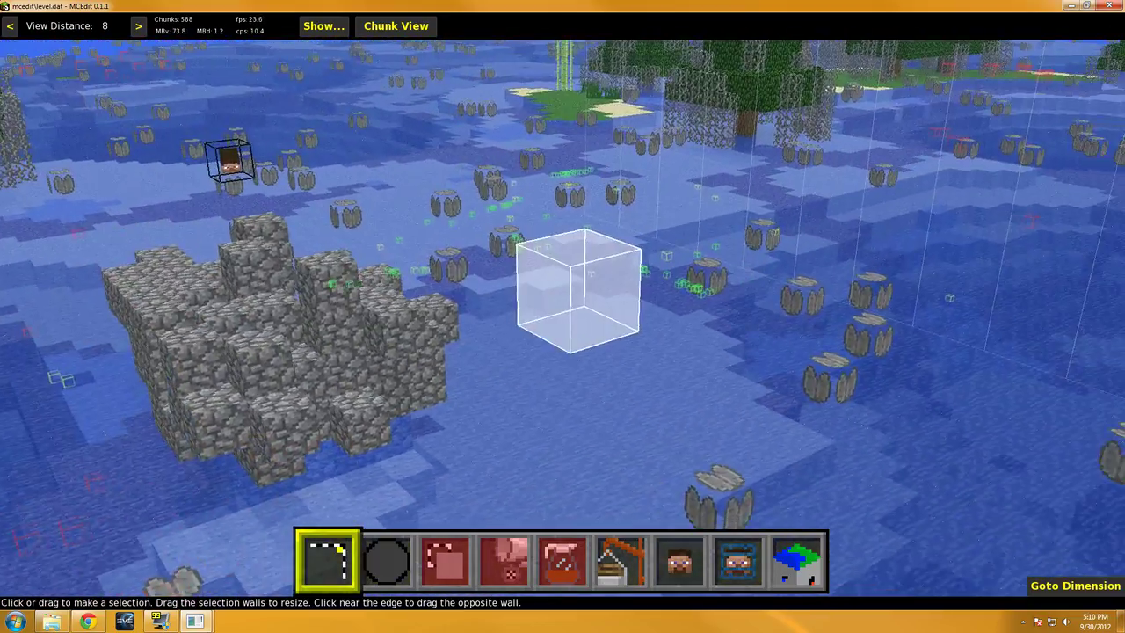
pyautogui.moveTo(563, 316); pyautogui.dragTo(615, 370, button='right')
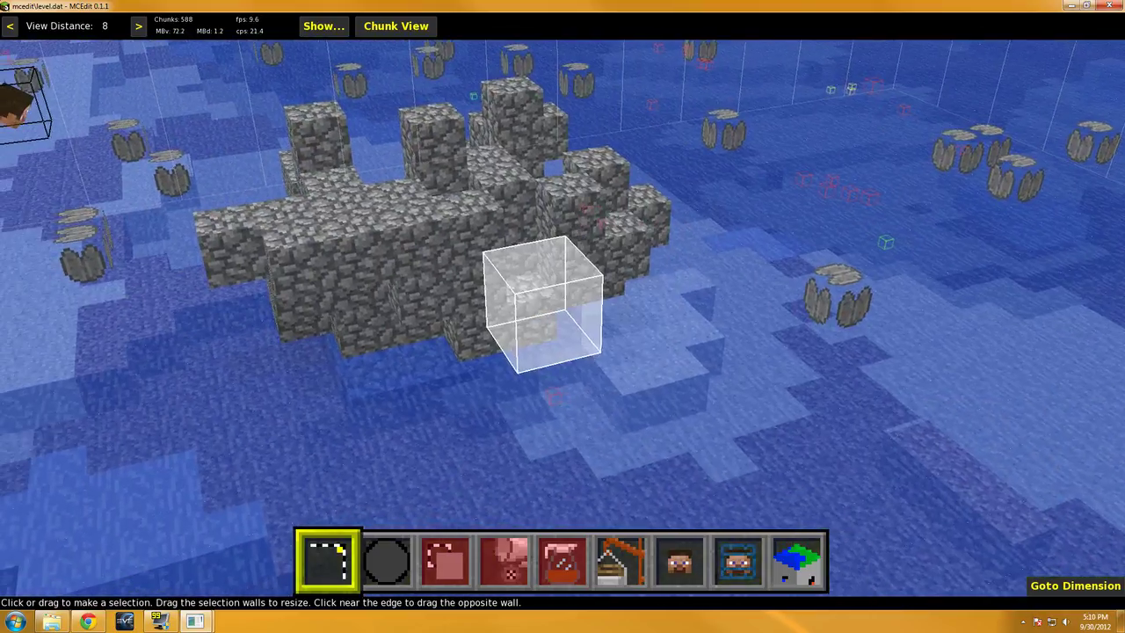
pyautogui.moveTo(542, 303); pyautogui.dragTo(589, 308, button='right')
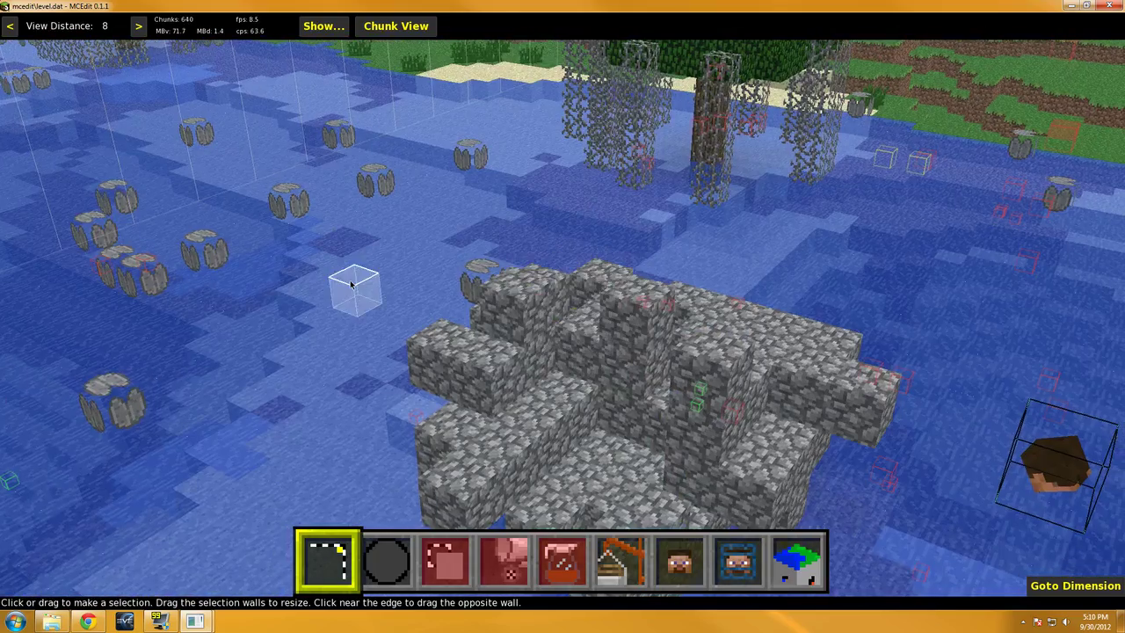
# - Select a box about 7W x 10L x 4H around the cobblestone structure
pyautogui.moveTo(399, 263); pyautogui.dragTo(474, 350, button='right')
pyautogui.press('a')
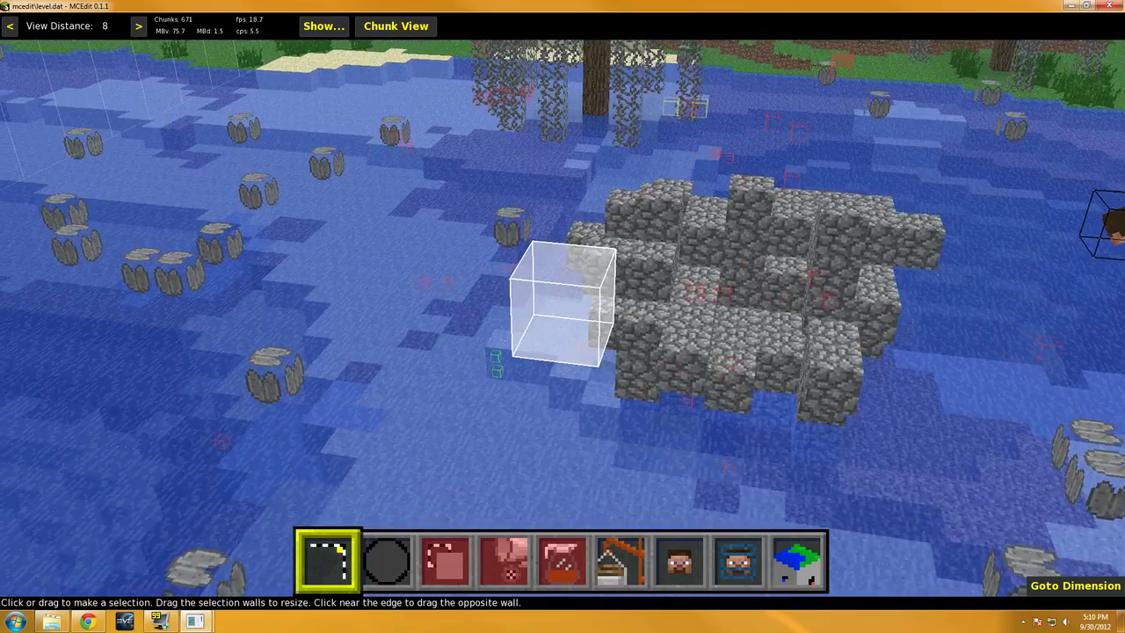
pyautogui.moveTo(562, 303); pyautogui.dragTo(543, 284, button='right')
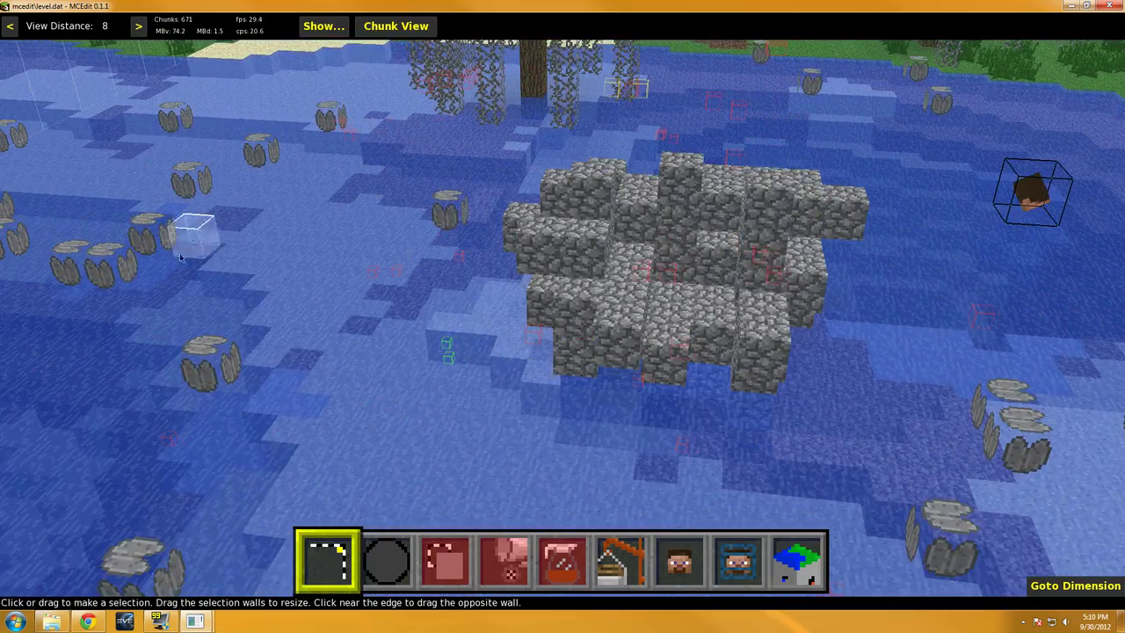
pyautogui.rightClick(503, 260)
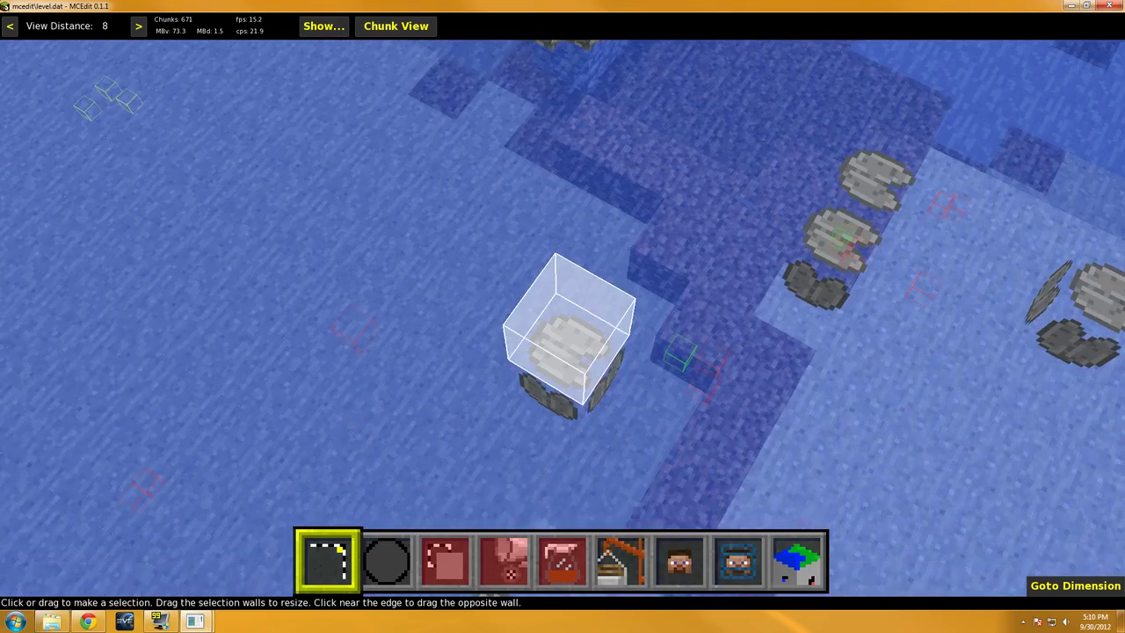
pyautogui.rightClick(506, 257)
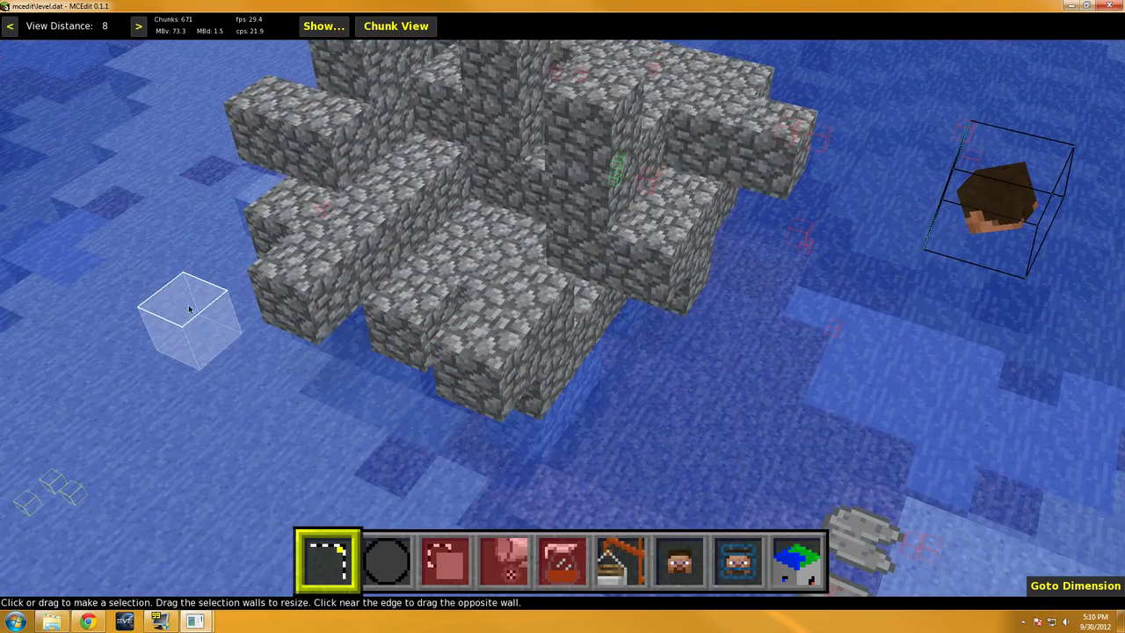
pyautogui.moveTo(109, 259); pyautogui.dragTo(748, 72)
# - Raise the top face of the selection over the protruding cobblestone blocks, making it 5 blocks high
pyautogui.rightClick(846, 220)
pyautogui.press('d')
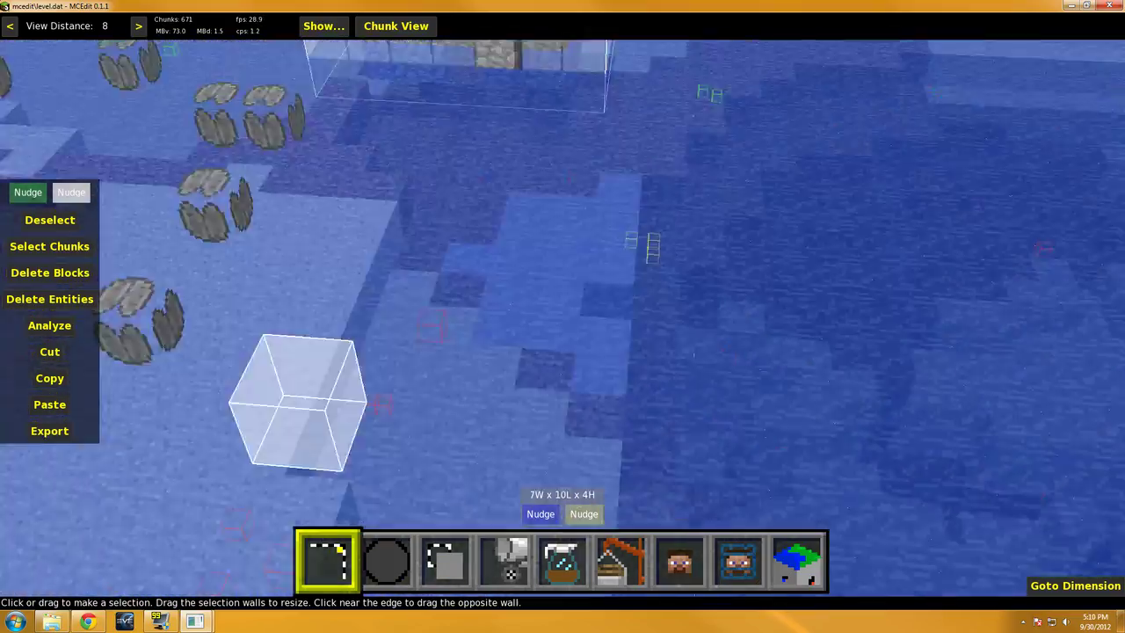
pyautogui.press('w')
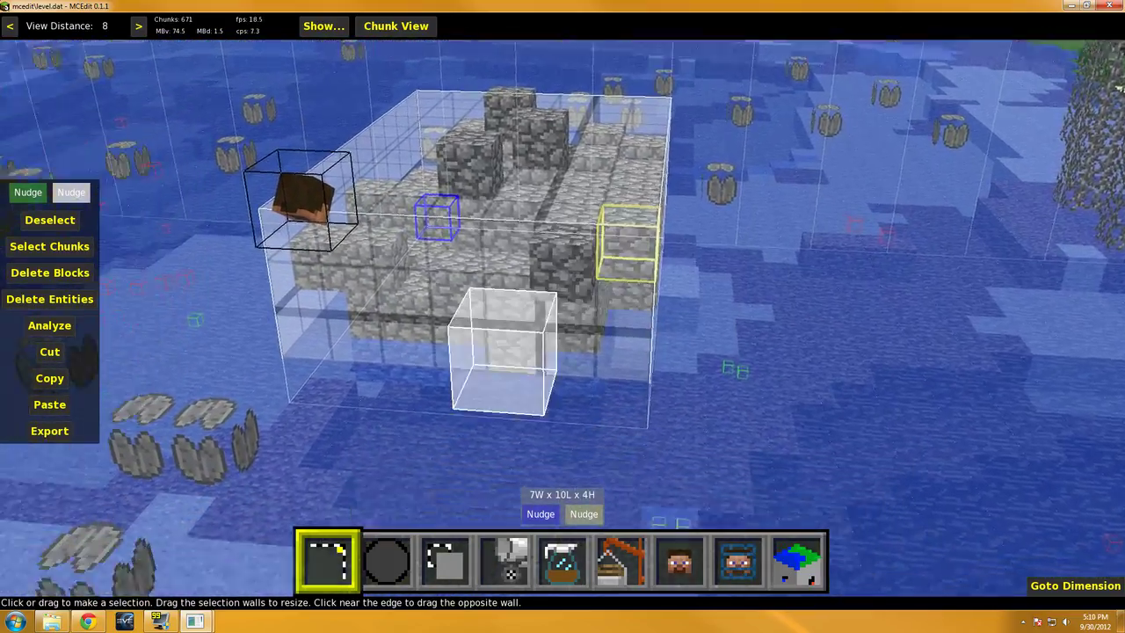
pyautogui.press('d')
pyautogui.press('a')
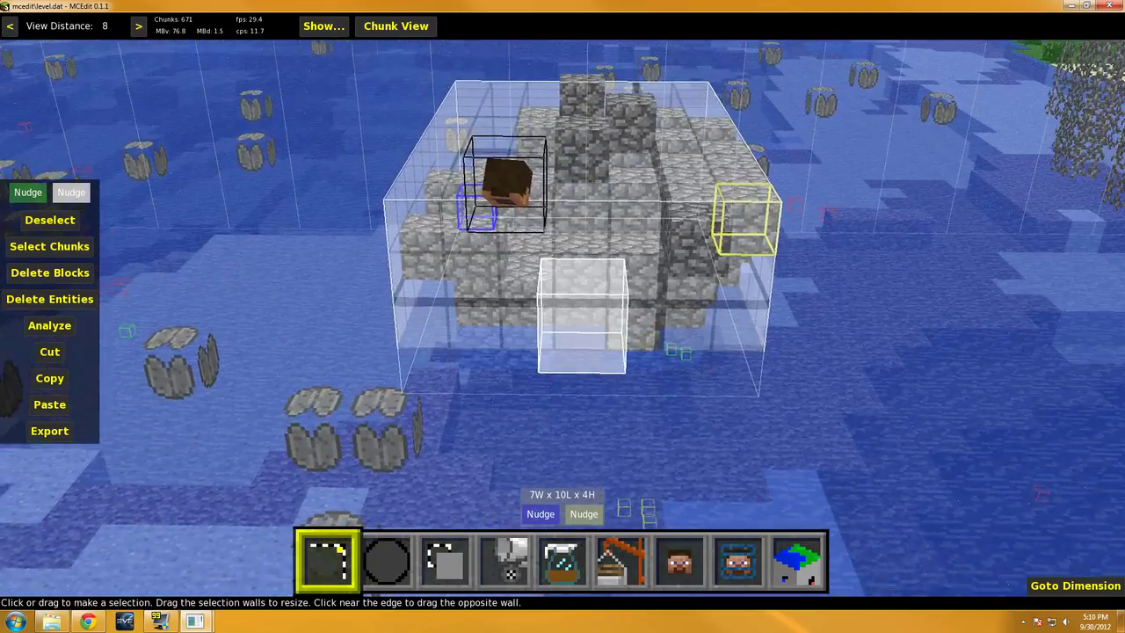
pyautogui.press('a')
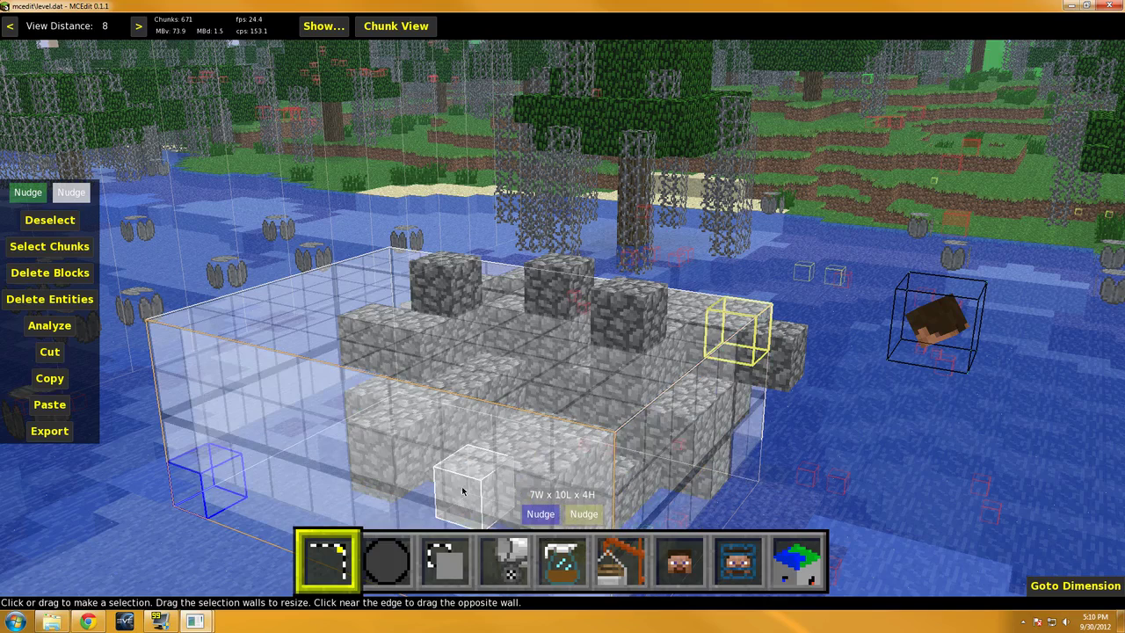
pyautogui.moveTo(489, 355); pyautogui.dragTo(482, 429)
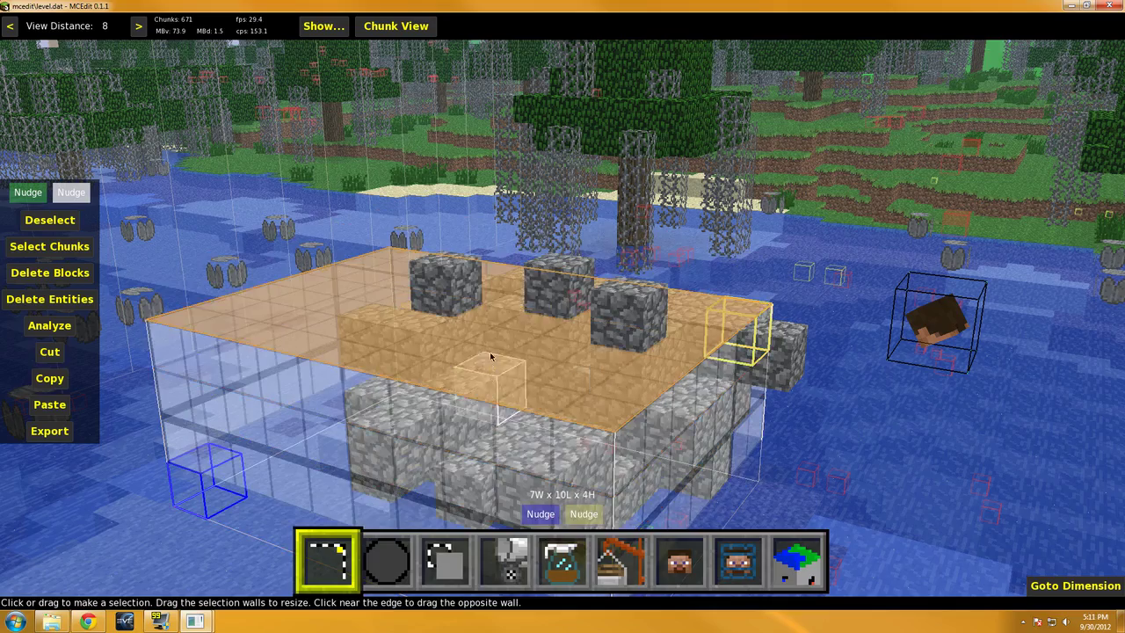
pyautogui.moveTo(490, 328); pyautogui.dragTo(489, 316)
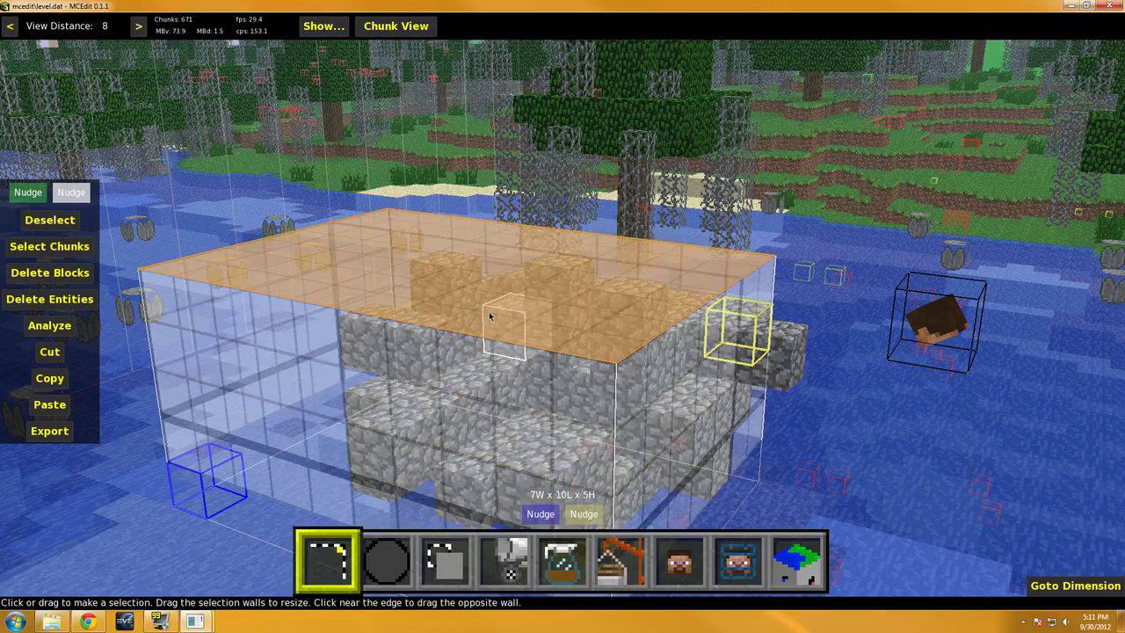
# - Extend the end face of the selection past the protruding cobblestone block, making it 11 blocks long
pyautogui.rightClick(825, 345)
pyautogui.press('w')
pyautogui.press('d')
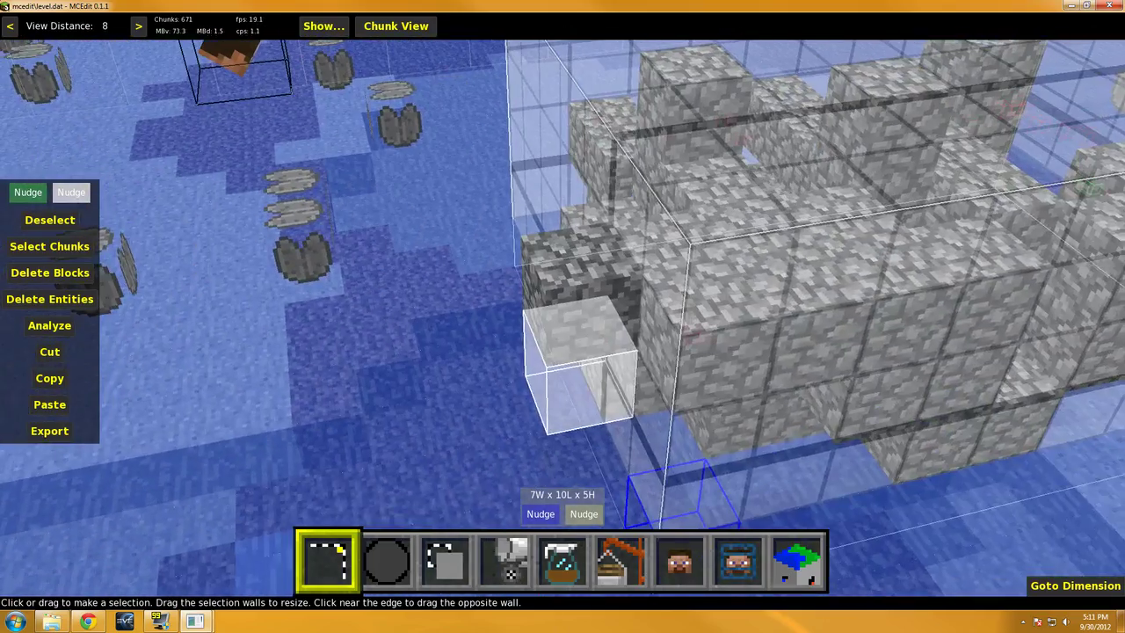
pyautogui.rightClick(888, 284)
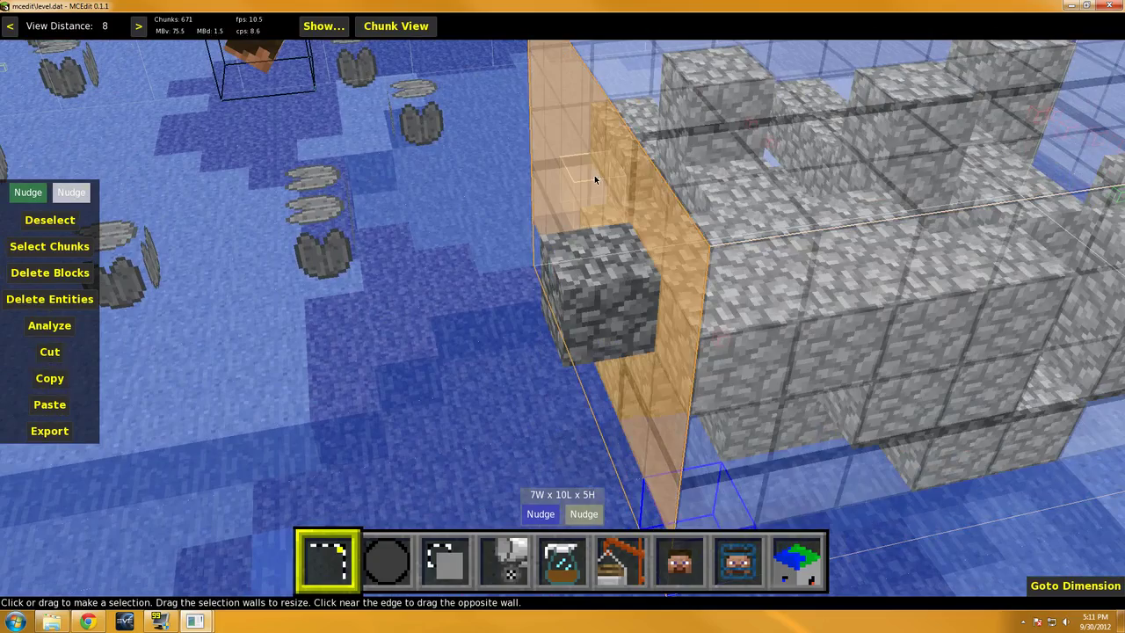
pyautogui.moveTo(594, 175); pyautogui.dragTo(570, 212)
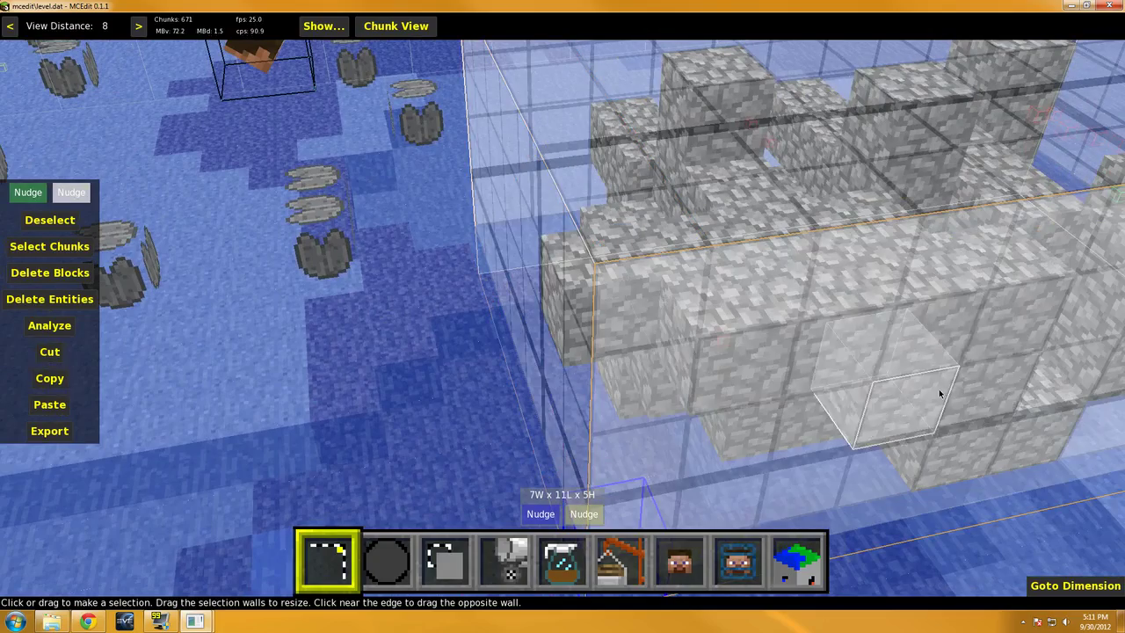
# - Check below the water how far the selection's bottom face reaches under the cobblestone structure
pyautogui.rightClick(941, 392)
pyautogui.press('a')
pyautogui.press('d')
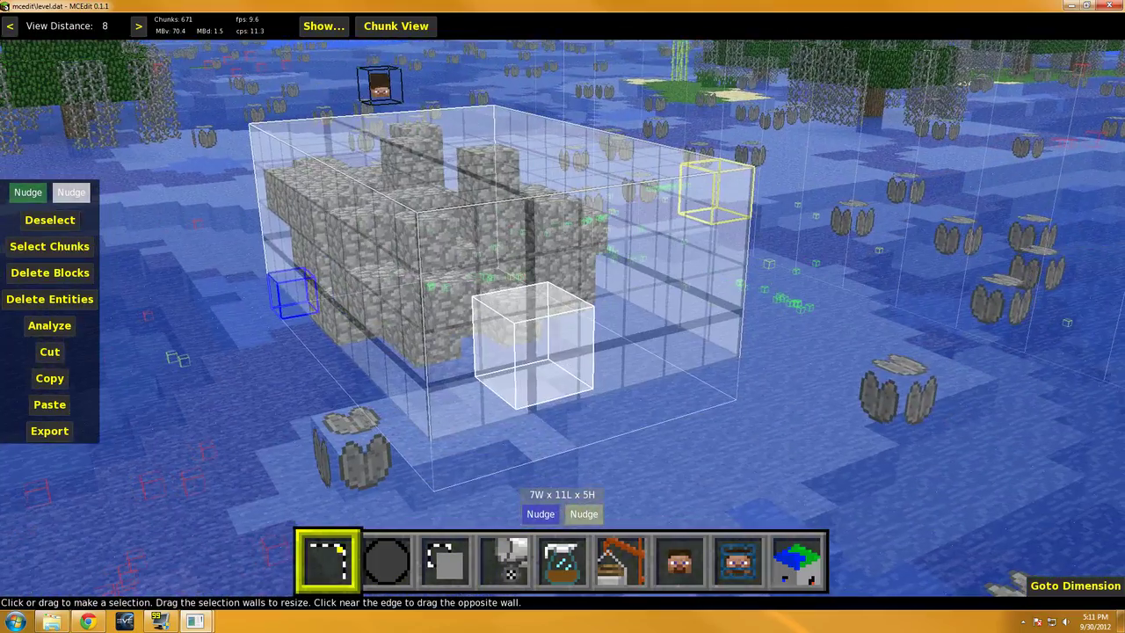
pyautogui.press('q')
pyautogui.press('z')
pyautogui.press('z')
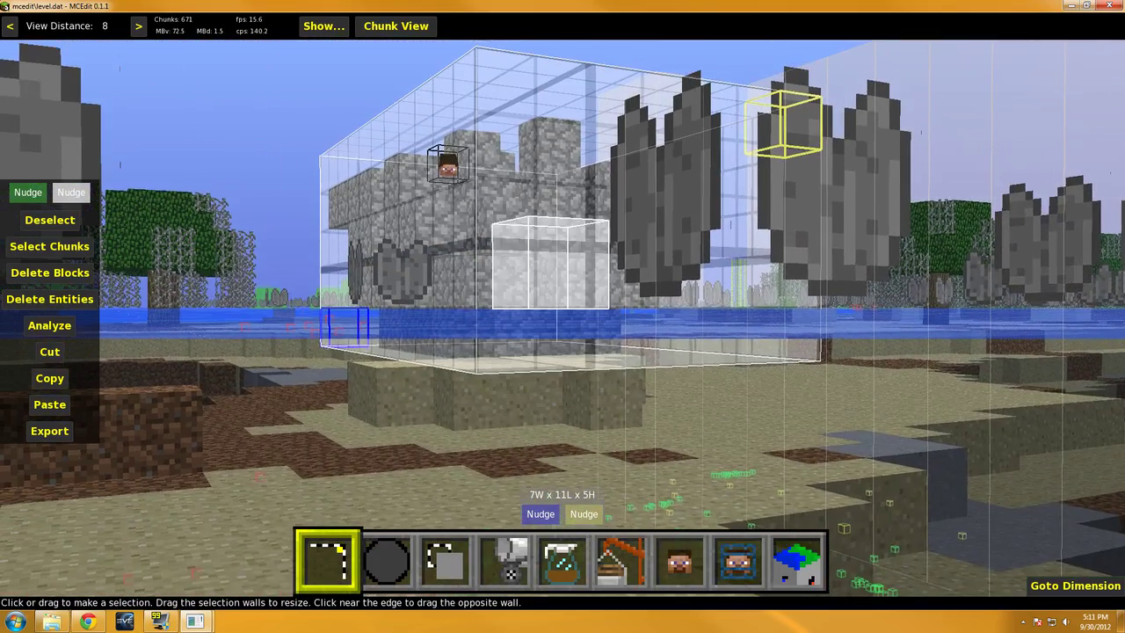
pyautogui.rightClick(941, 392)
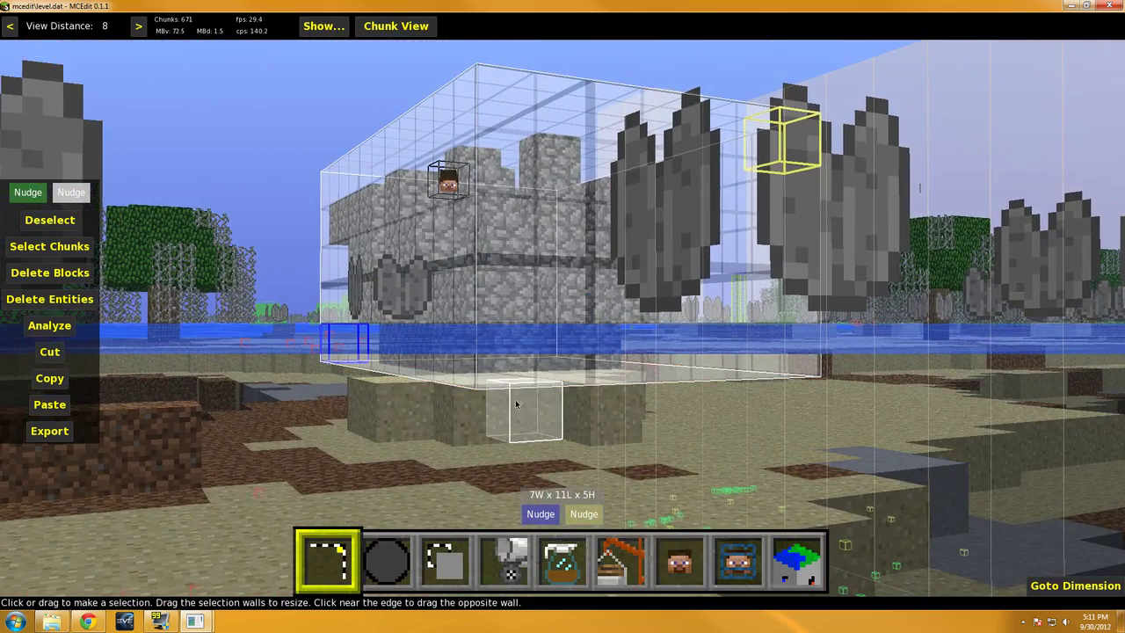
pyautogui.moveTo(509, 380)
pyautogui.mouseDown()
pyautogui.moveTo(502, 536)
pyautogui.moveTo(510, 396)
pyautogui.mouseUp()
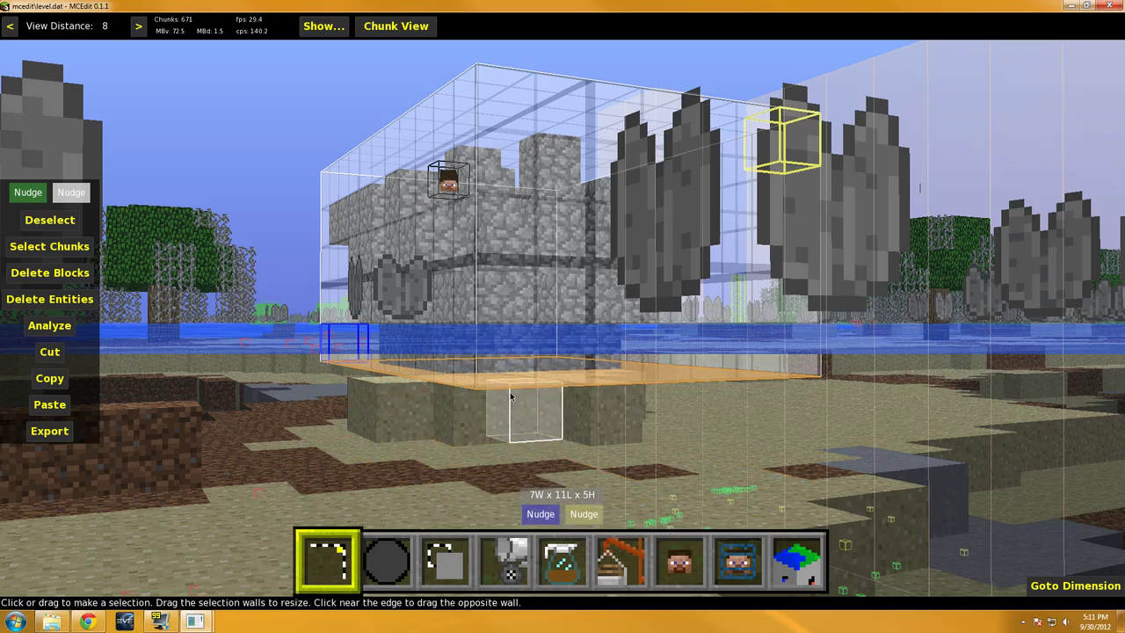
# - Review from above the water whether the selection box encloses the whole cobblestone structure
pyautogui.rightClick(422, 411)
pyautogui.press('space')
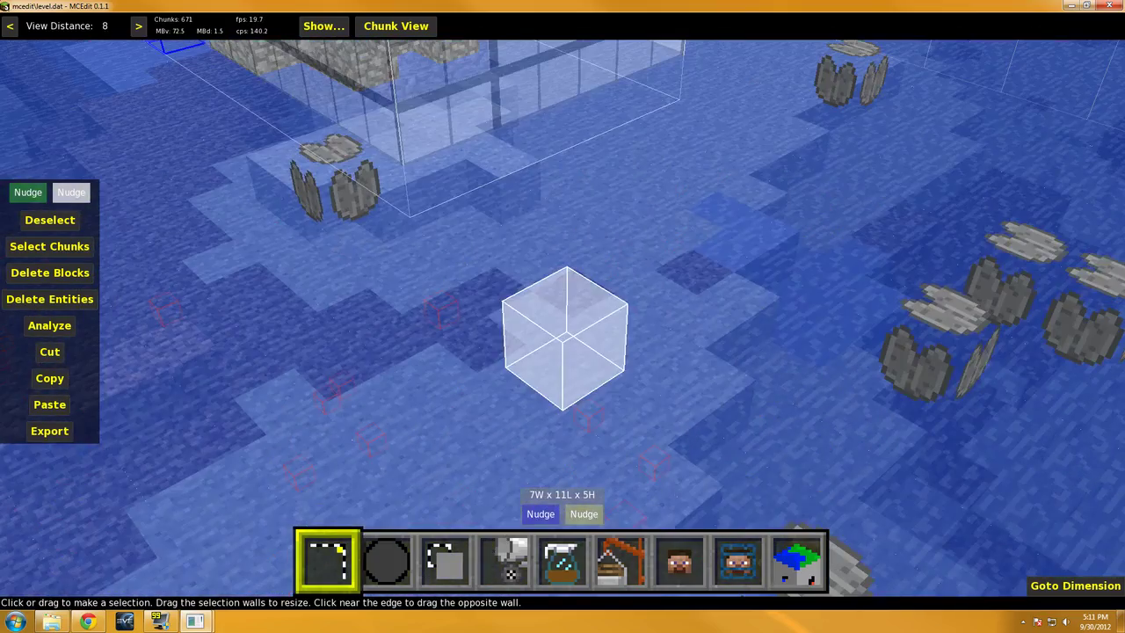
pyautogui.rightClick(421, 411)
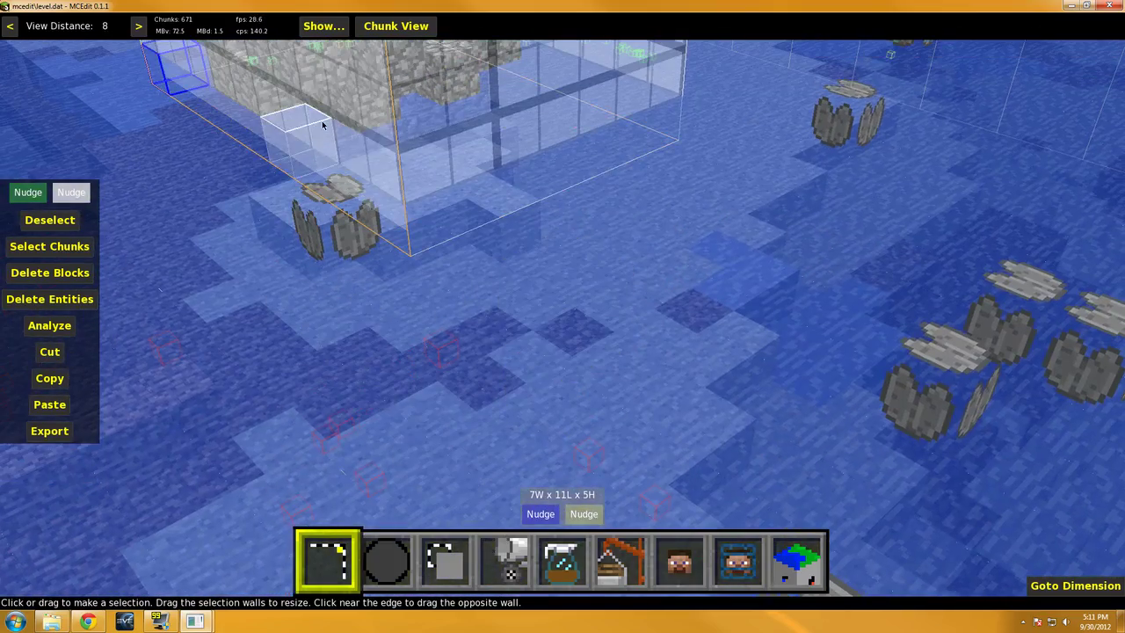
pyautogui.rightClick(574, 184)
pyautogui.moveTo(589, 290); pyautogui.dragTo(607, 369, button='right')
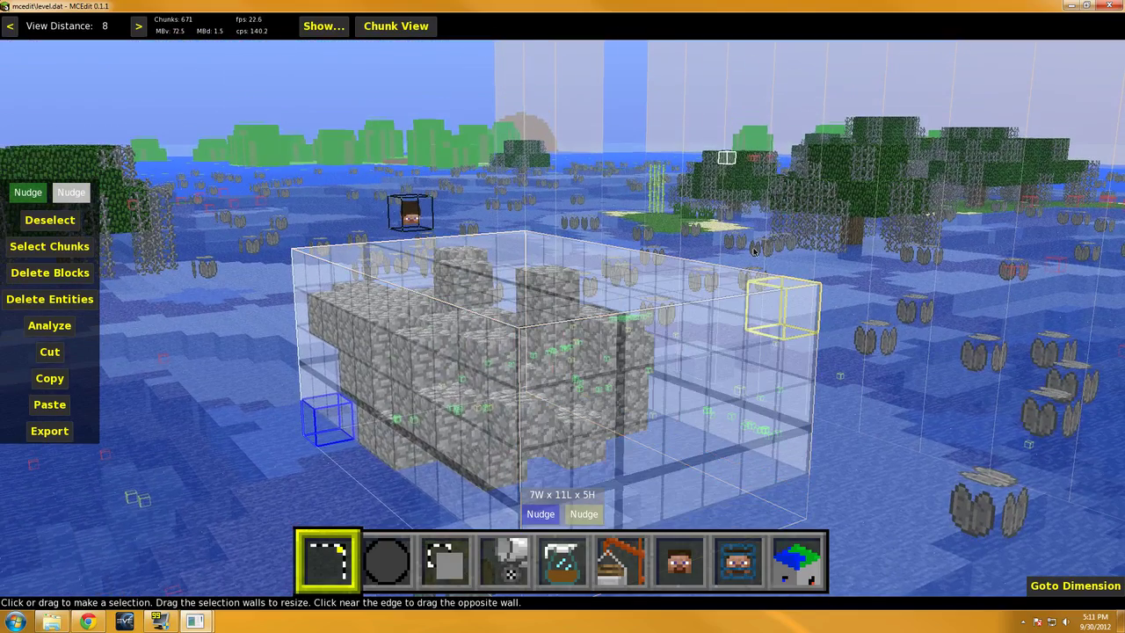
pyautogui.rightClick(910, 321)
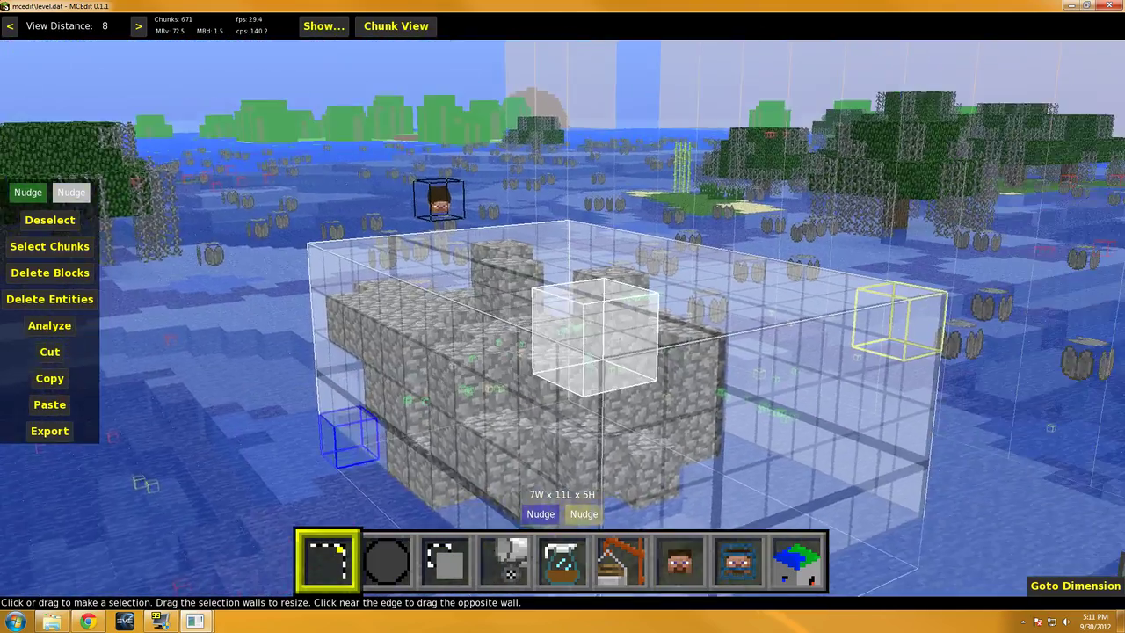
pyautogui.rightClick(892, 311)
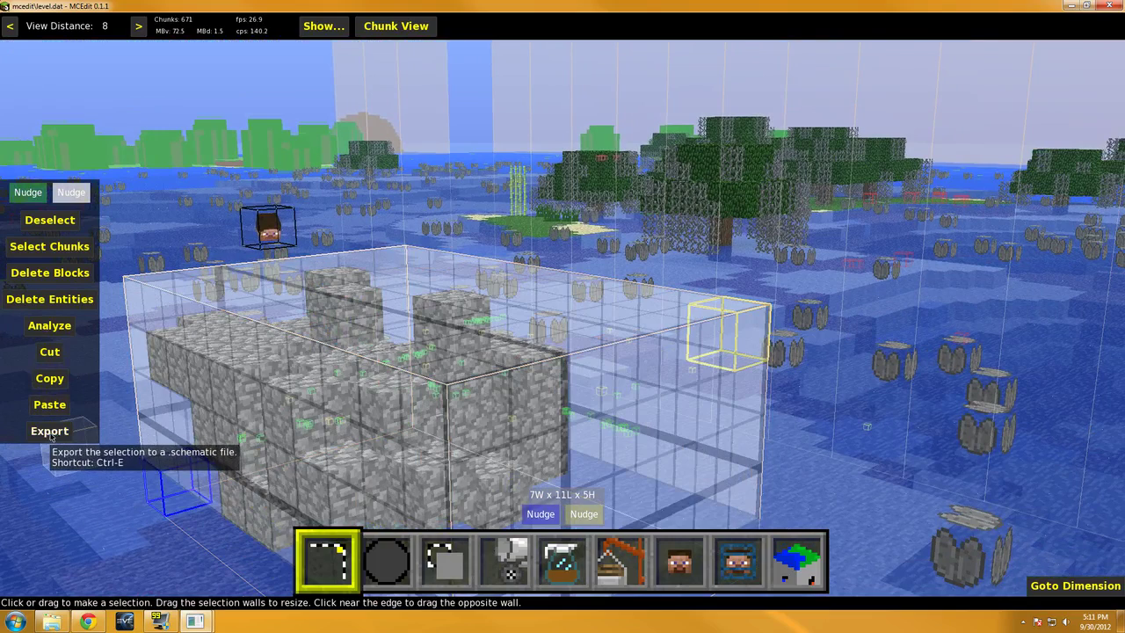
# - Start exporting the selection, keeping Minecraft Schematics (*.schematic) as the file type
pyautogui.click(50, 430)
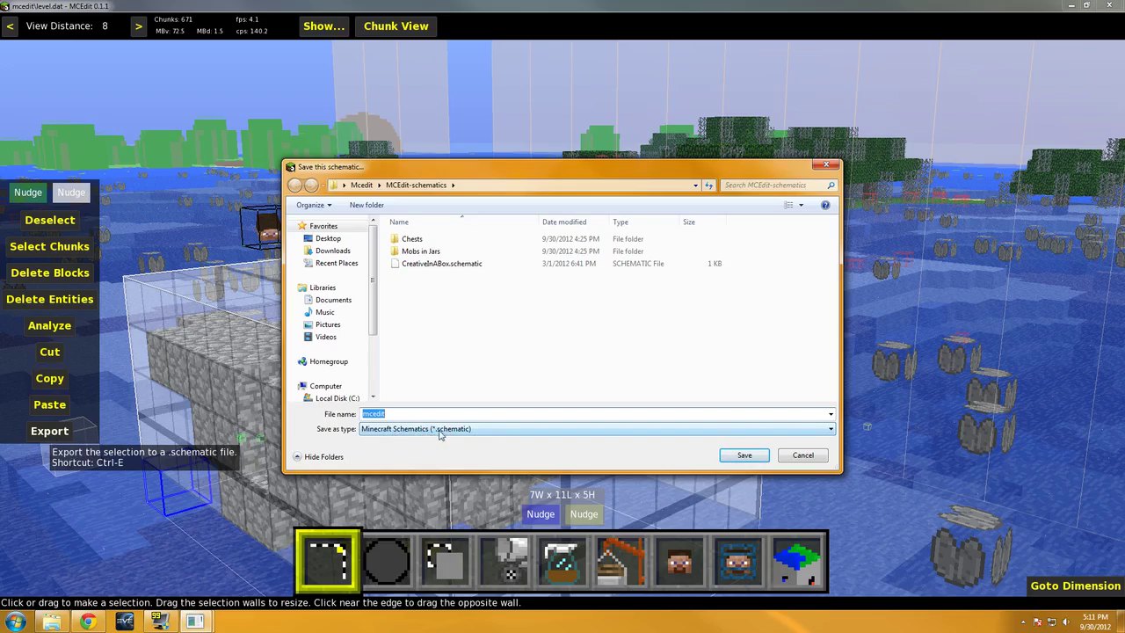
pyautogui.click(414, 440)
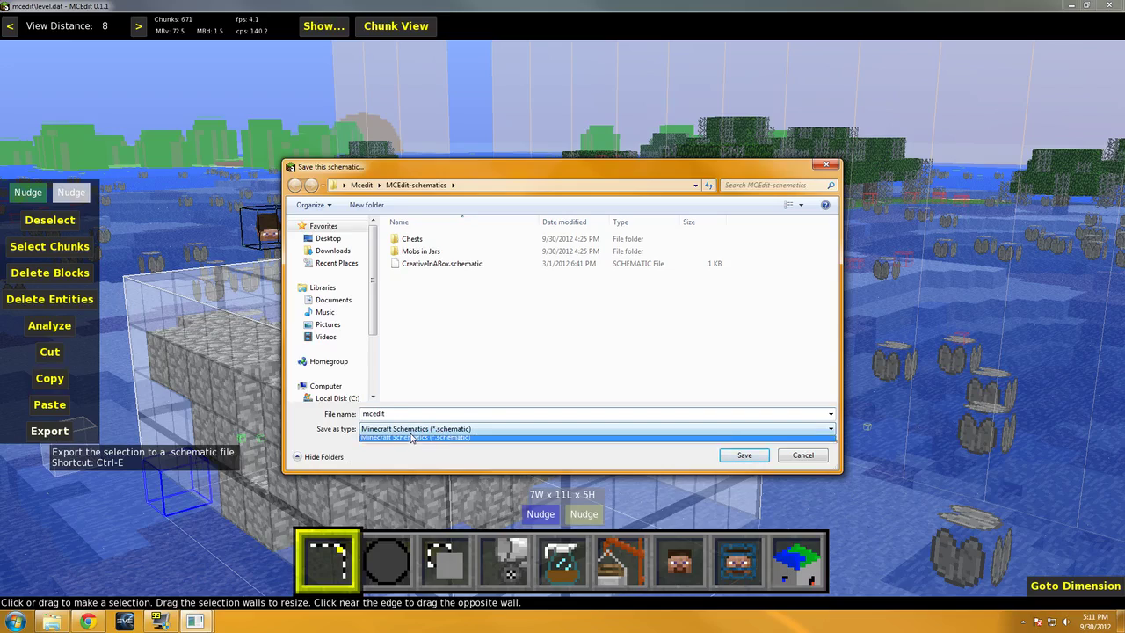
pyautogui.click(412, 439)
pyautogui.click(410, 437)
pyautogui.click(410, 439)
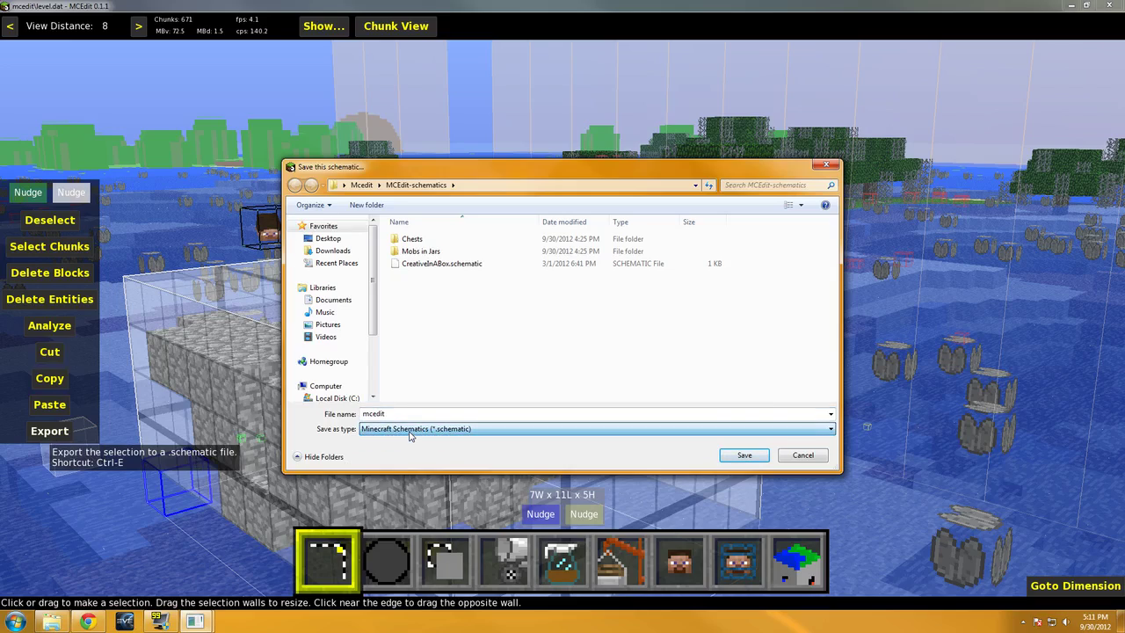
# - Set the save location to the Schematics folder inside Mine-imator\Mine-imator on the Desktop
pyautogui.click(335, 239)
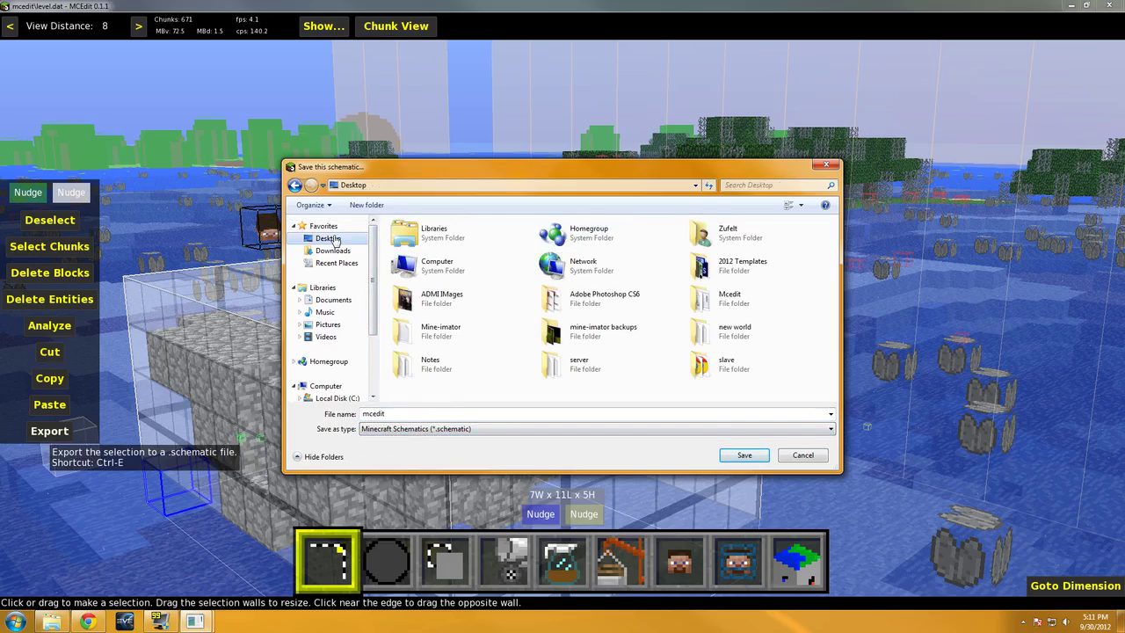
pyautogui.doubleClick(442, 330)
pyautogui.doubleClick(429, 272)
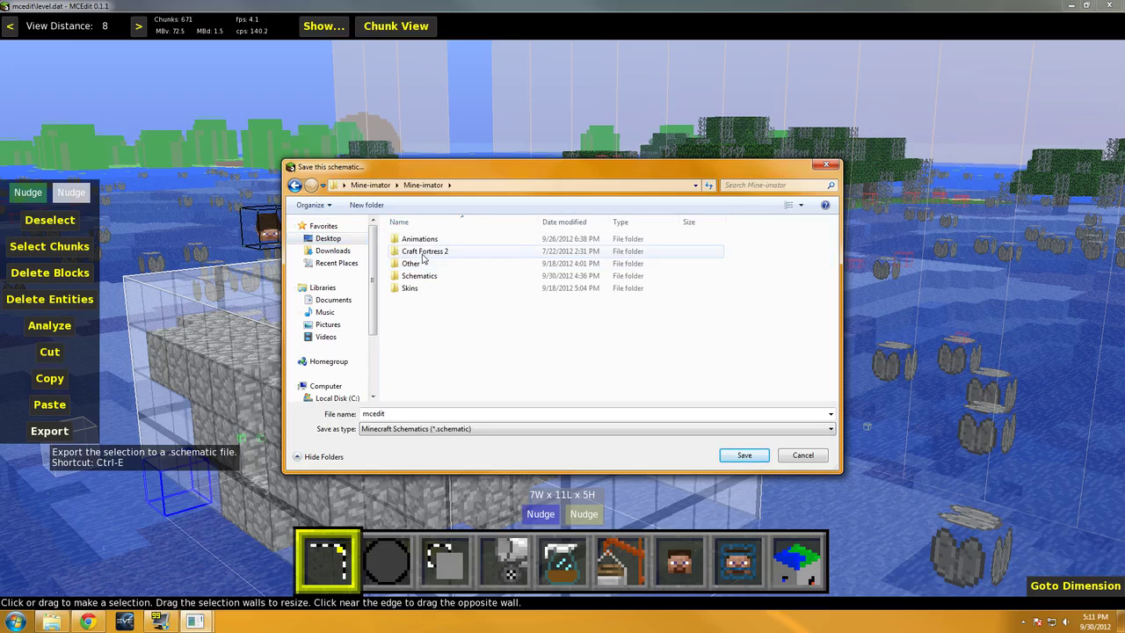
pyautogui.doubleClick(430, 276)
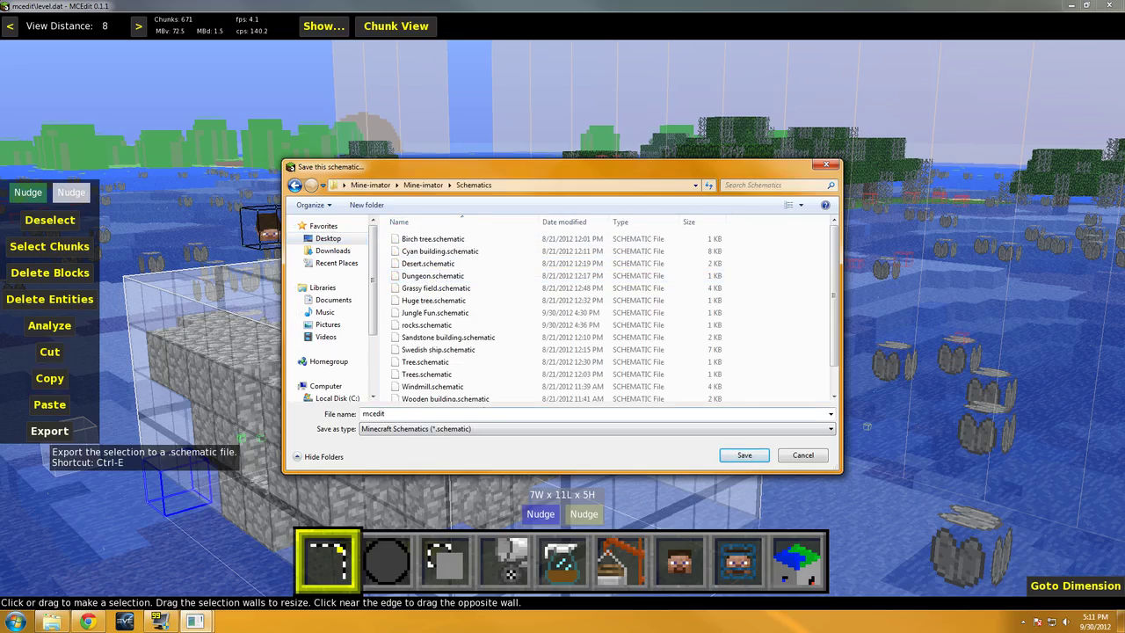
# - Save the exported selection as rocks.schematic, replacing the existing file of that name
pyautogui.click(416, 326)
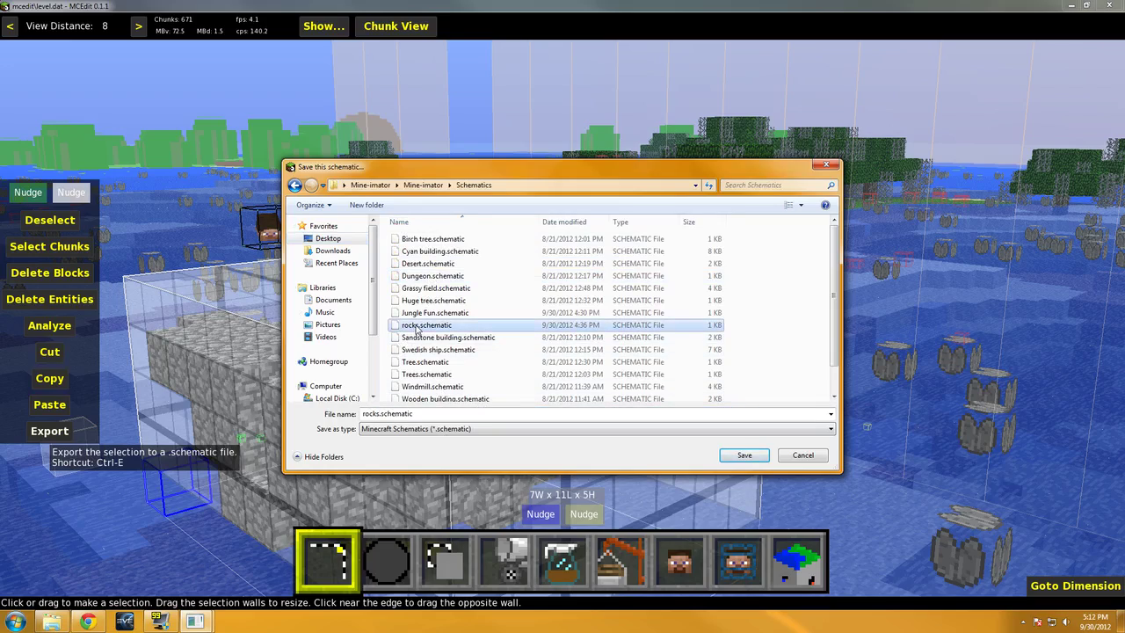
pyautogui.click(743, 455)
pyautogui.click(615, 348)
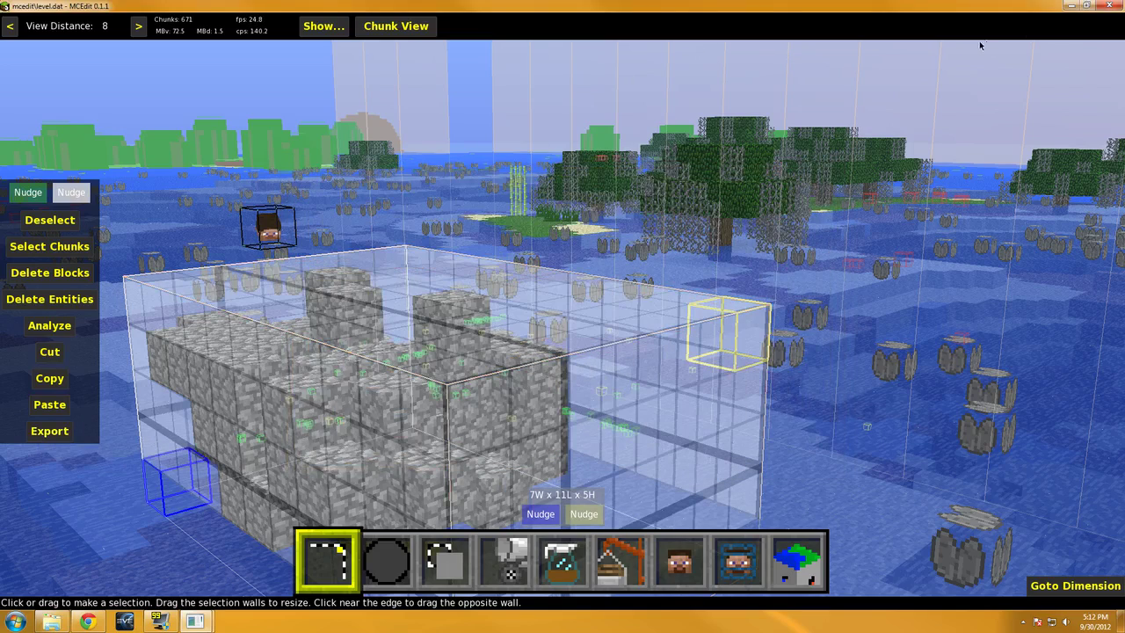
# - Close MCEdit and its folder, then switch to Mine-imator by launching it from its desktop folder and maximizing its window
pyautogui.click(1109, 7)
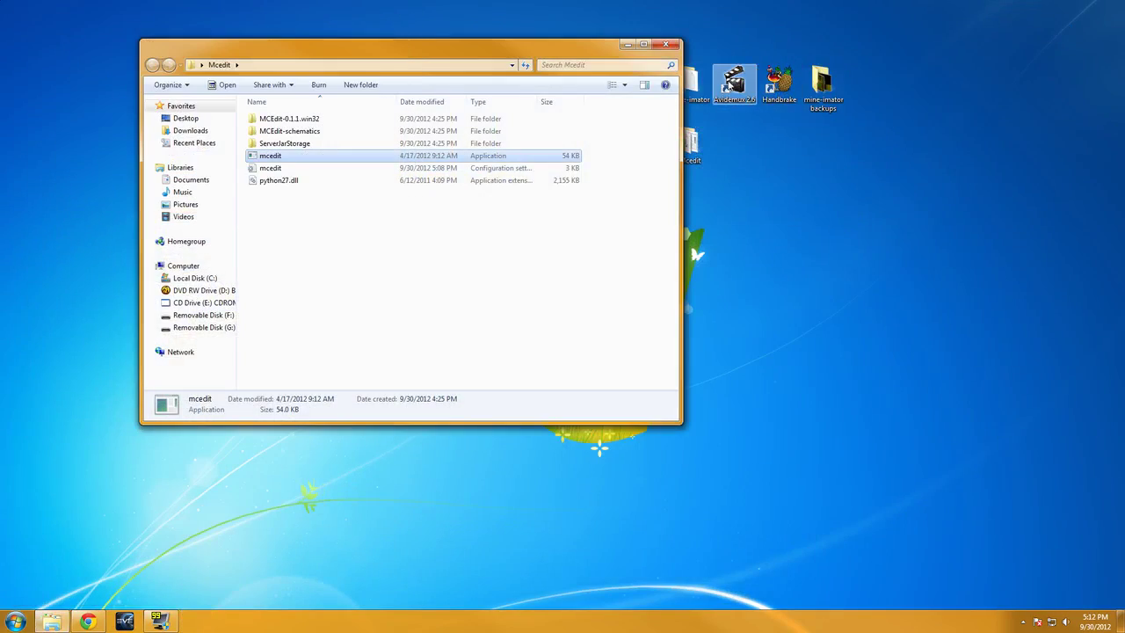
pyautogui.click(666, 44)
pyautogui.doubleClick(691, 83)
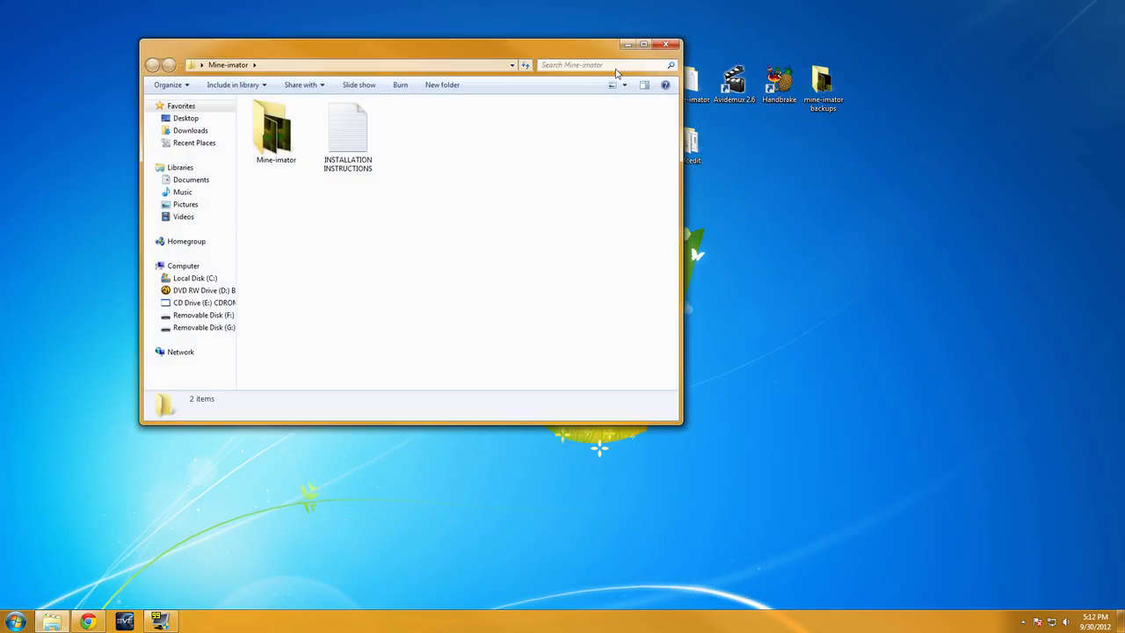
pyautogui.doubleClick(276, 132)
pyautogui.doubleClick(383, 243)
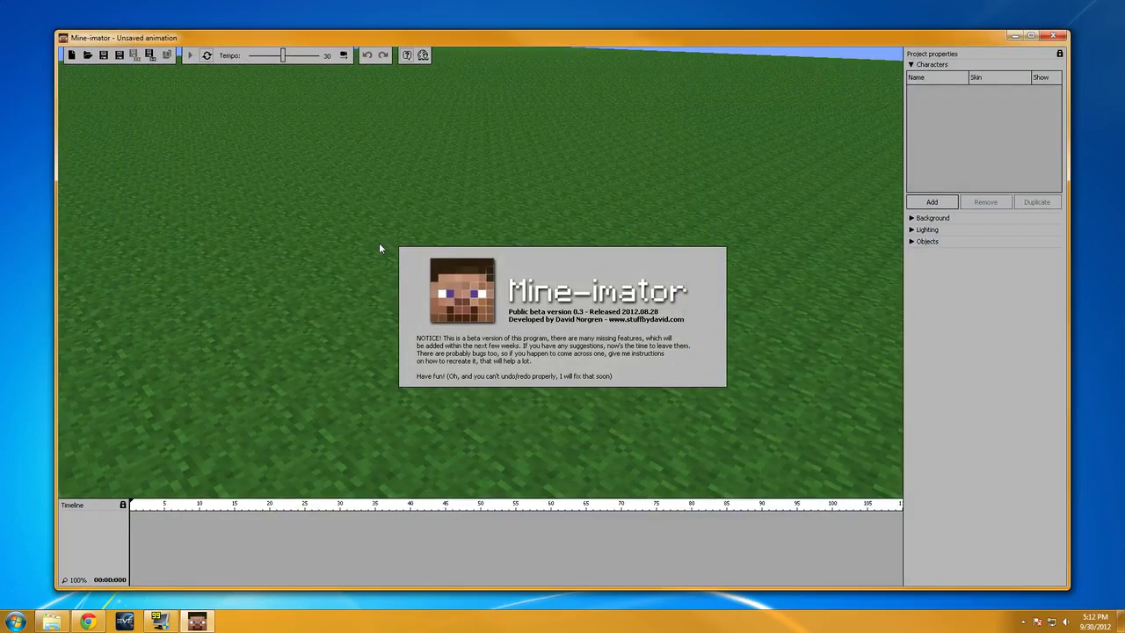
pyautogui.click(1032, 37)
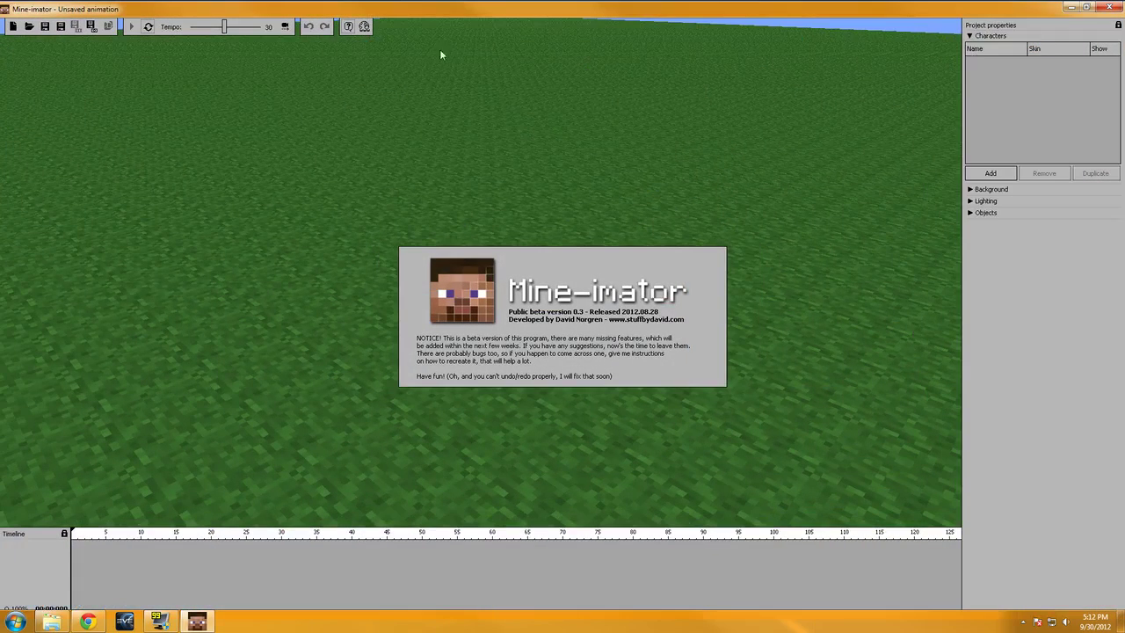
# - Open the project Test animation.mani from the Animations\Test animation folder
pyautogui.click(29, 27)
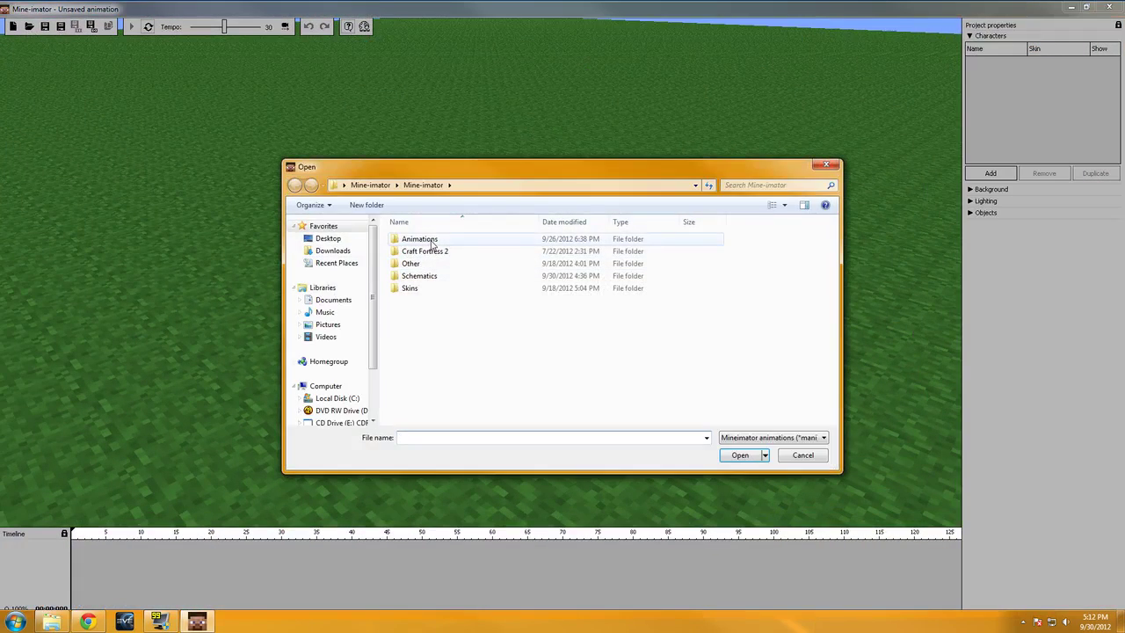
pyautogui.doubleClick(431, 243)
pyautogui.doubleClick(420, 271)
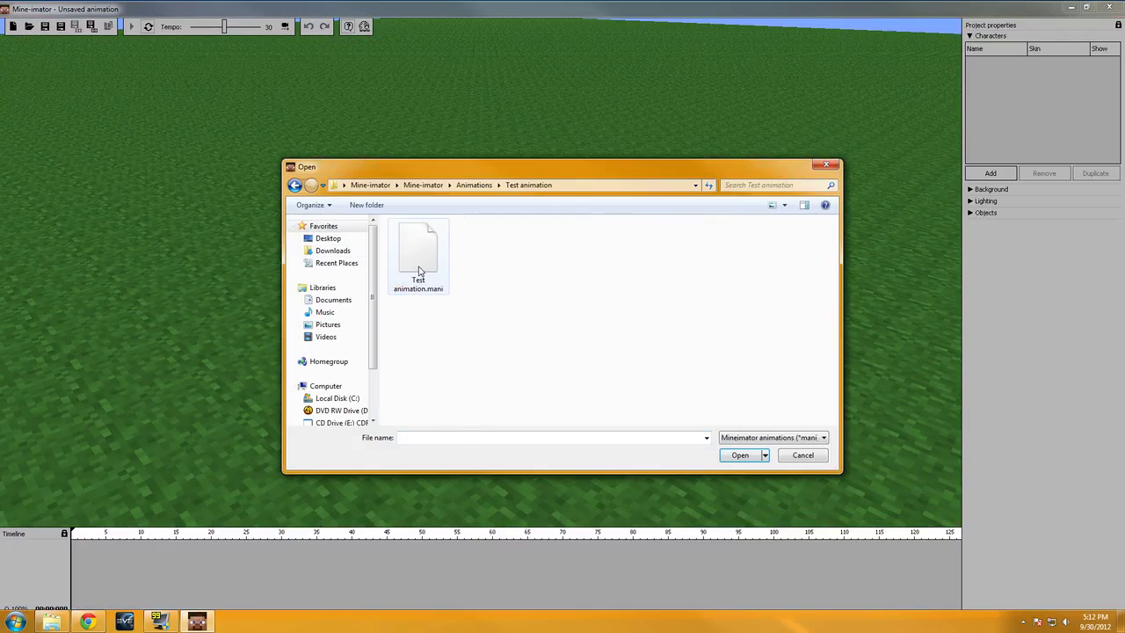
pyautogui.doubleClick(419, 271)
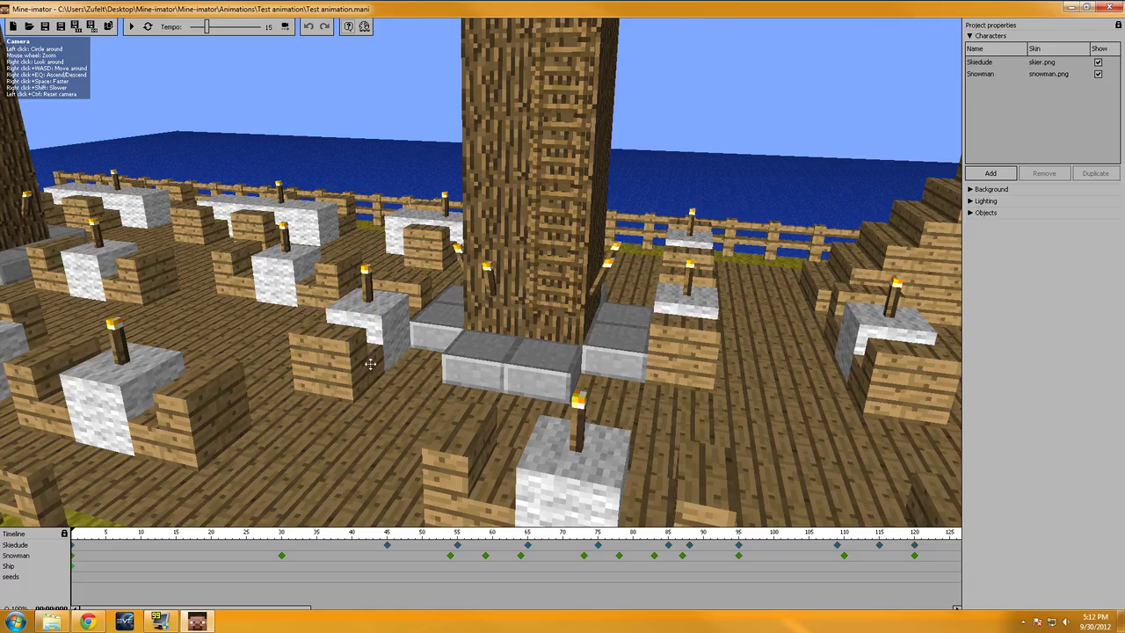
# - Add a new object to the project and name it Rock
pyautogui.moveTo(401, 351); pyautogui.dragTo(401, 351, button='right')
pyautogui.press('s')
pyautogui.press('s')
pyautogui.moveTo(482, 271); pyautogui.dragTo(550, 246, button='right')
pyautogui.press('d')
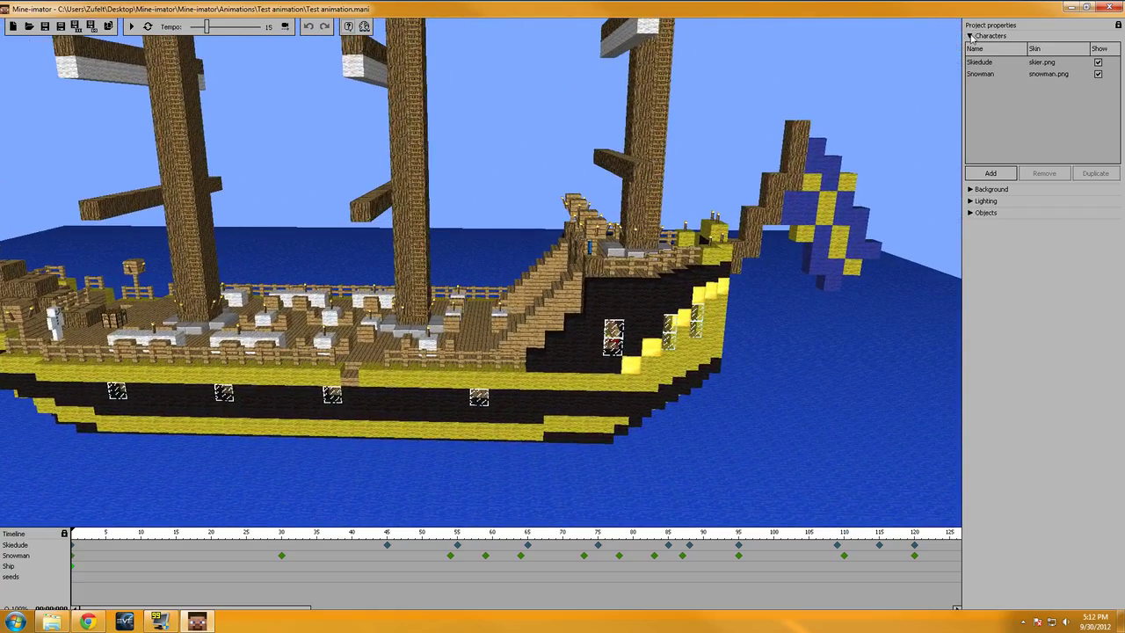
pyautogui.click(970, 36)
pyautogui.click(970, 71)
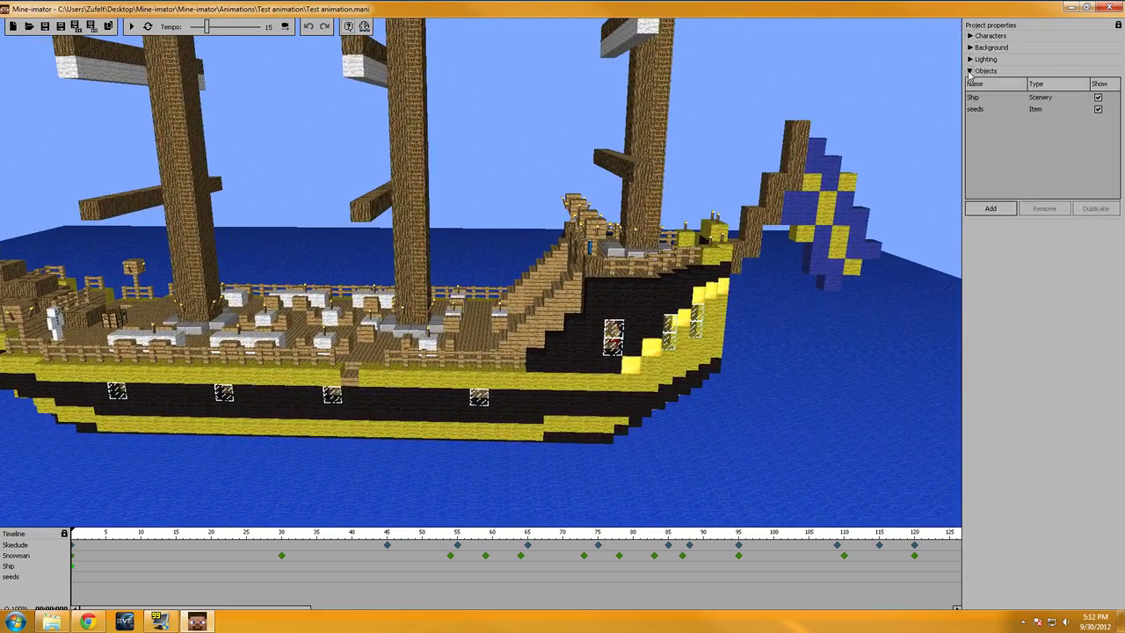
pyautogui.click(977, 210)
pyautogui.click(1019, 225)
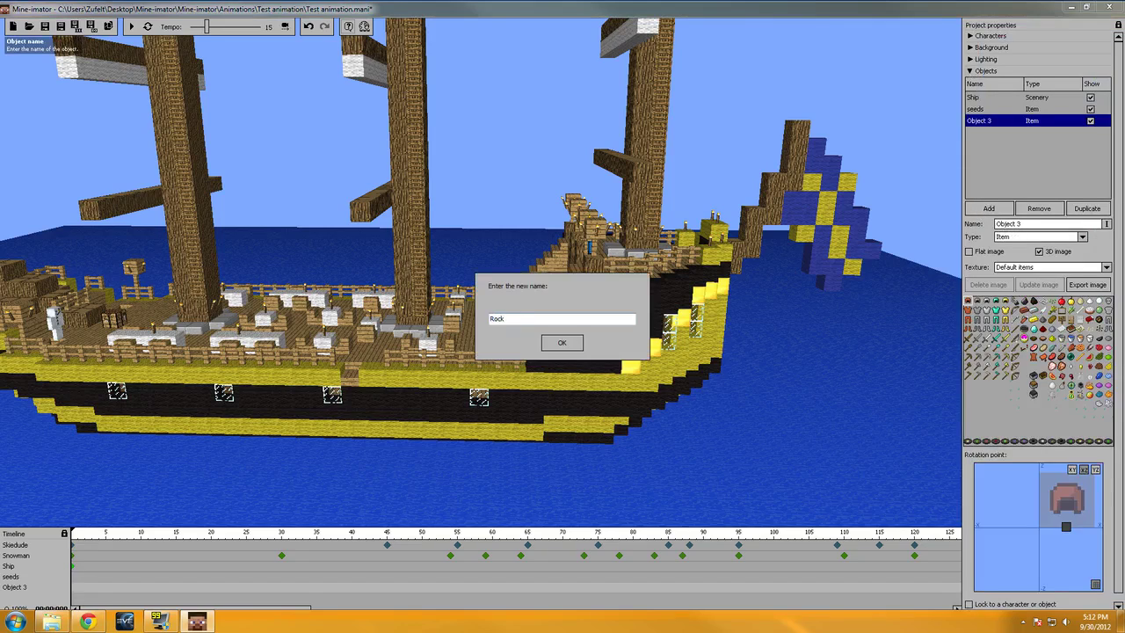
pyautogui.click(561, 342)
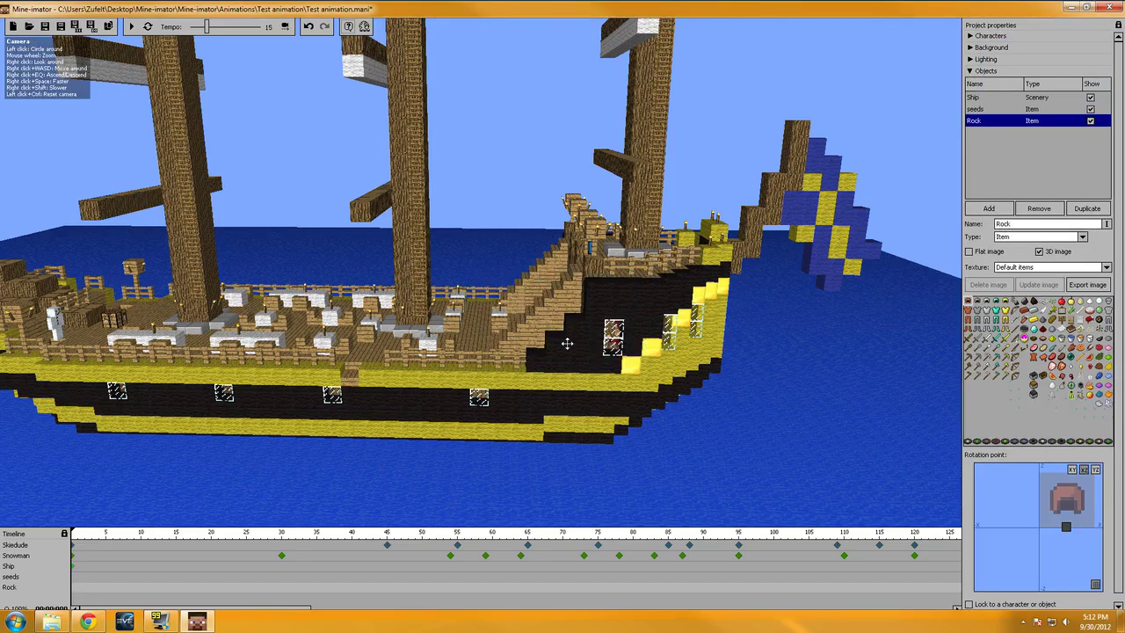
# - Make the Rock object a Scenery type and load rocks.schematic from the Schematics folder into it
pyautogui.click(1002, 237)
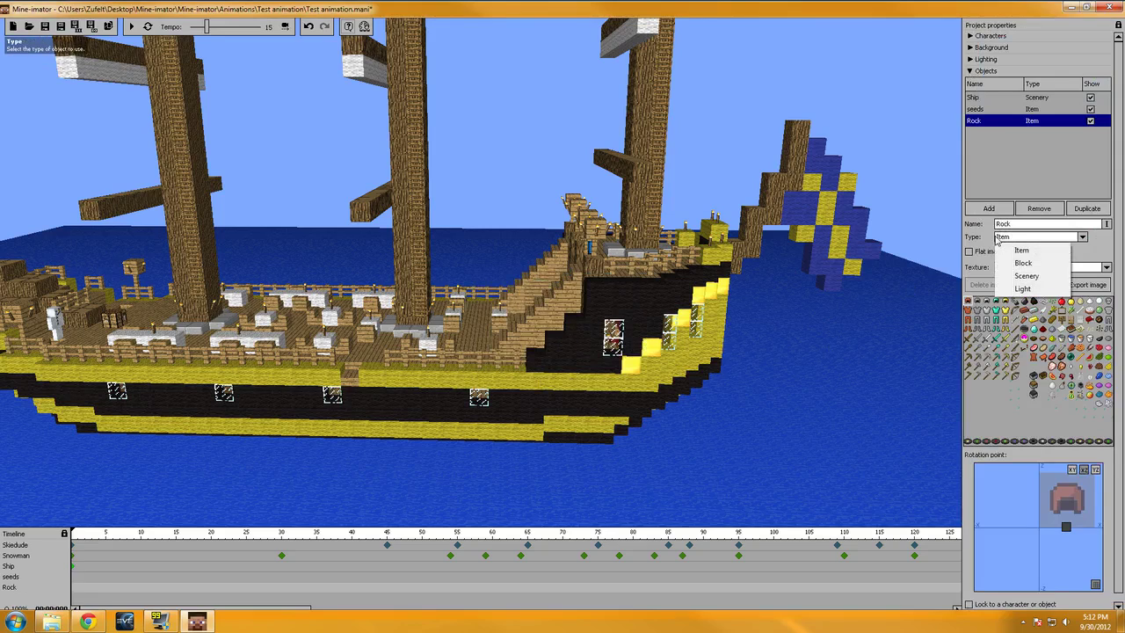
pyautogui.click(1027, 276)
pyautogui.click(1001, 255)
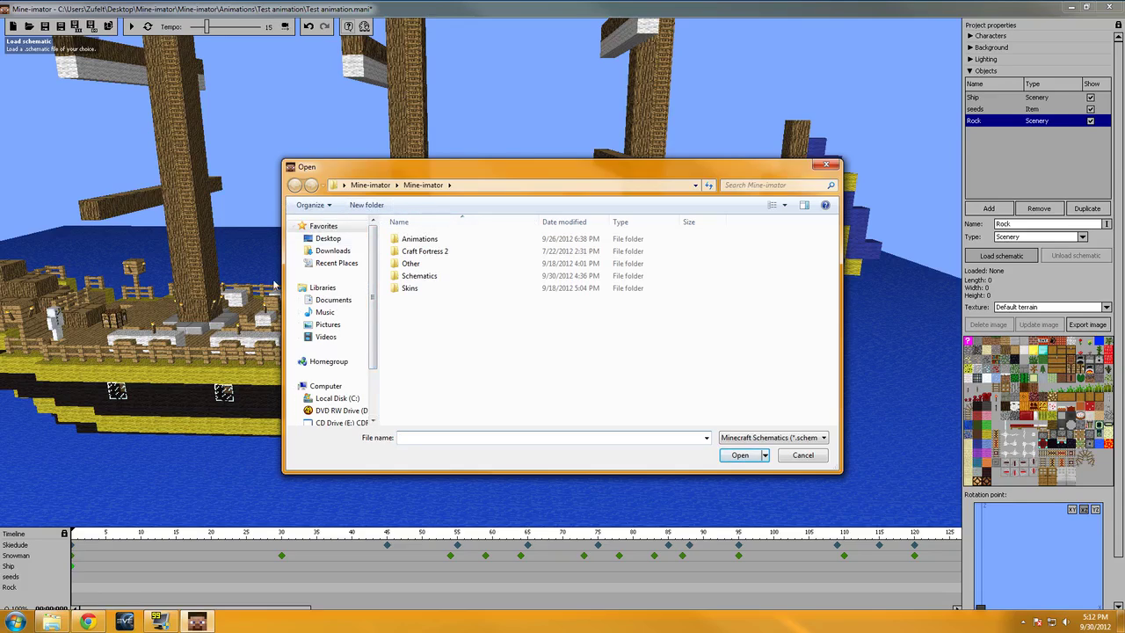
pyautogui.doubleClick(420, 276)
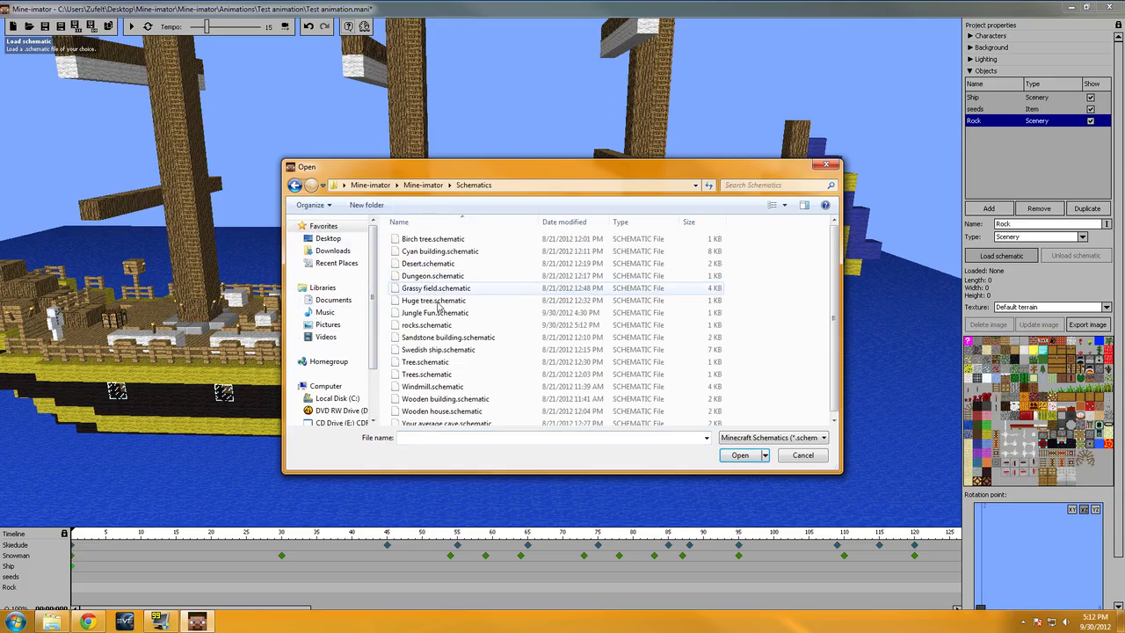
pyautogui.click(396, 326)
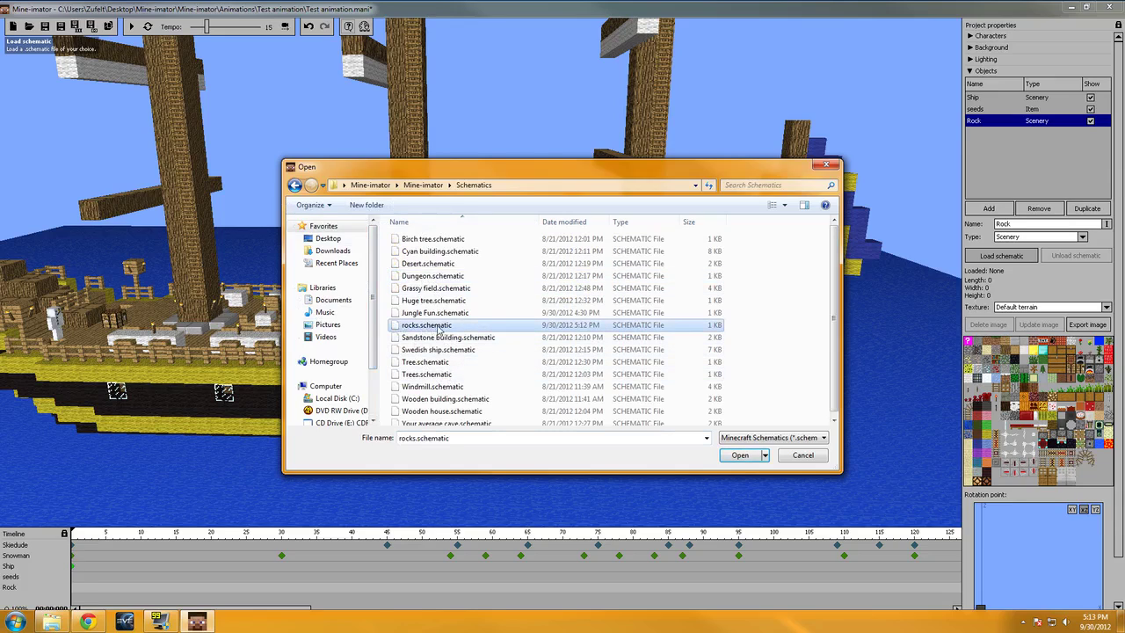
pyautogui.click(743, 456)
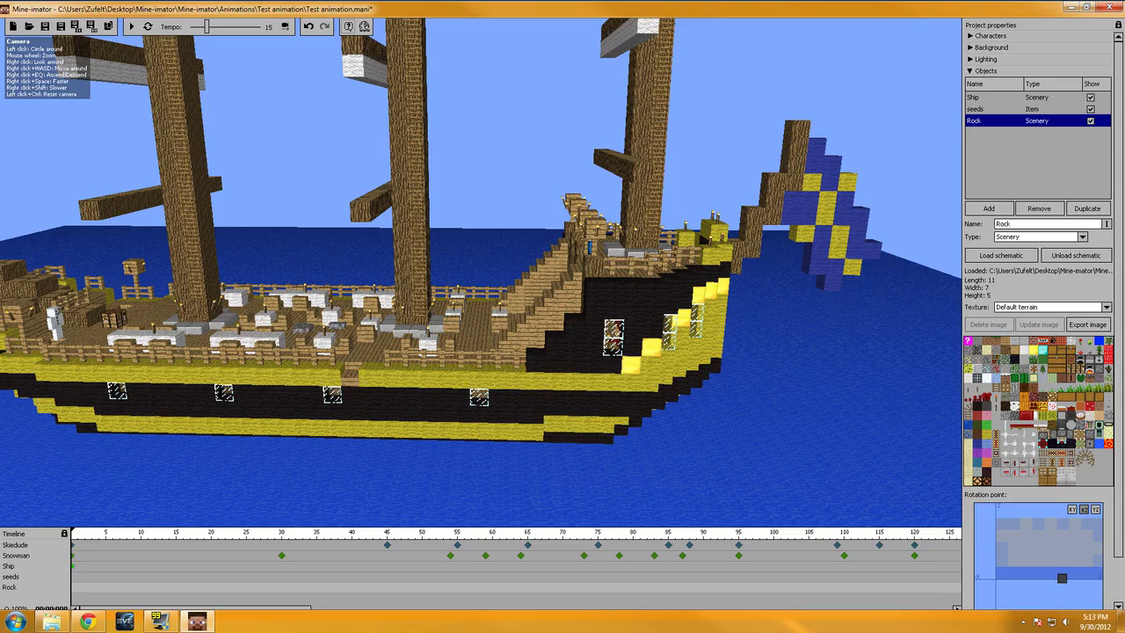
# - Create a keyframe for Rock at the start of the timeline
pyautogui.press('a')
pyautogui.moveTo(881, 173); pyautogui.dragTo(882, 173, button='right')
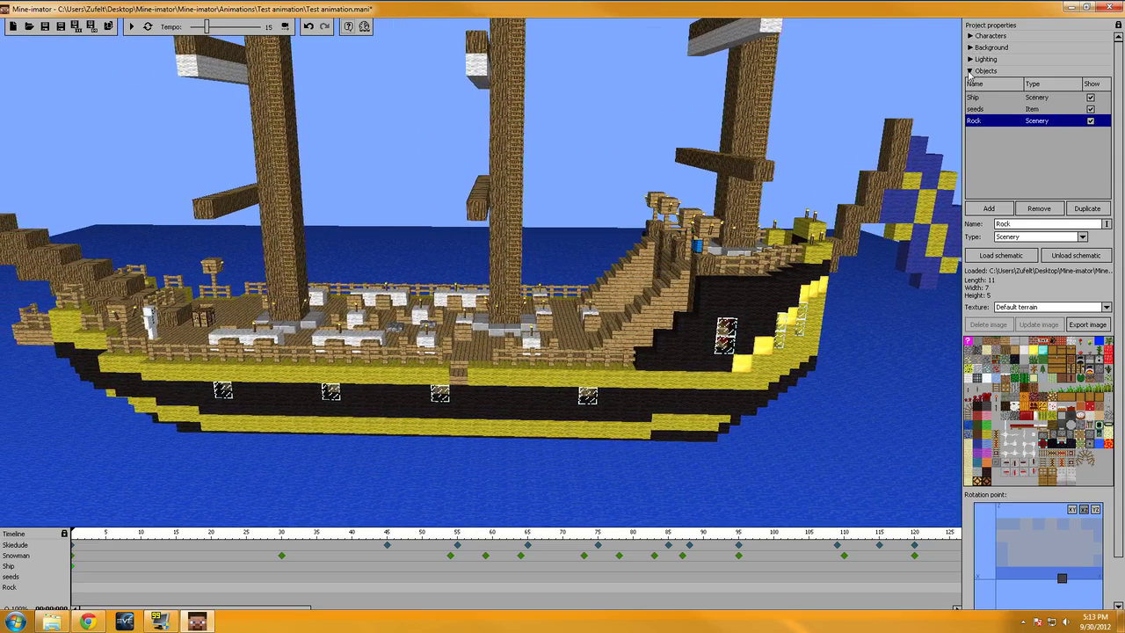
pyautogui.click(970, 72)
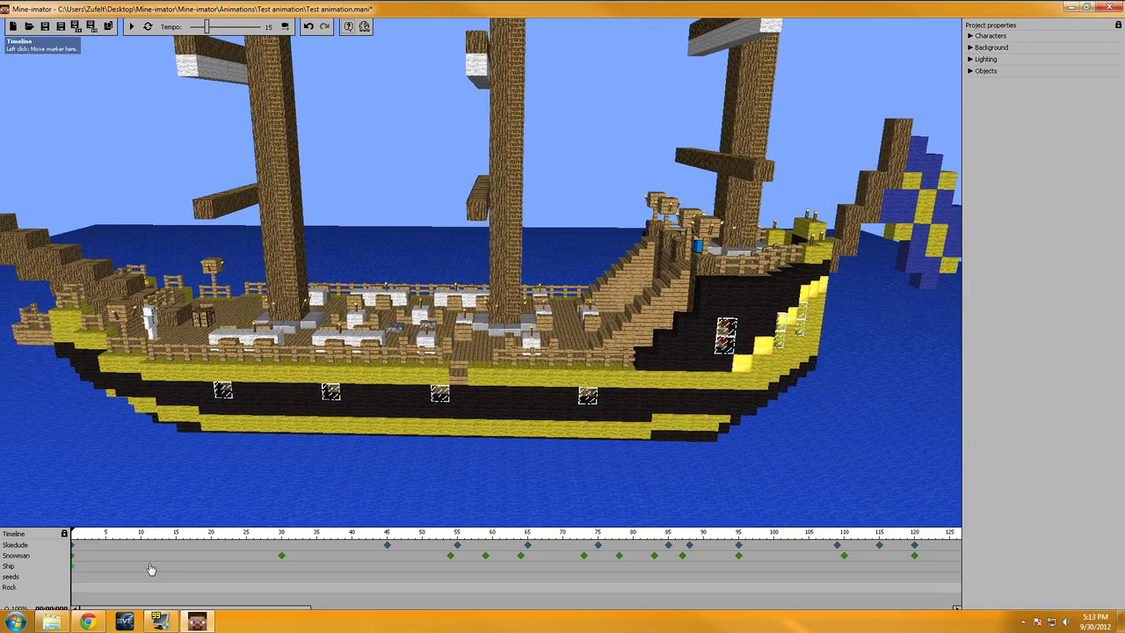
pyautogui.click(73, 588)
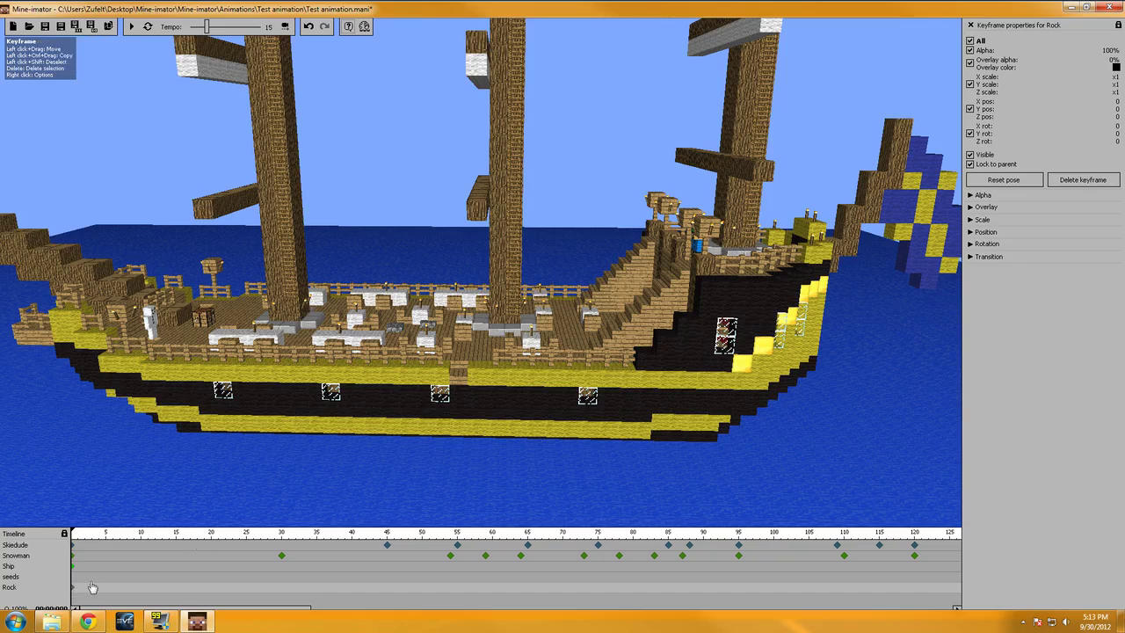
# - Move the Rock scenery out of the ship onto the water beside its hull, to about X 4, Y 196
pyautogui.click(972, 232)
pyautogui.scroll(2, 1051, 283)
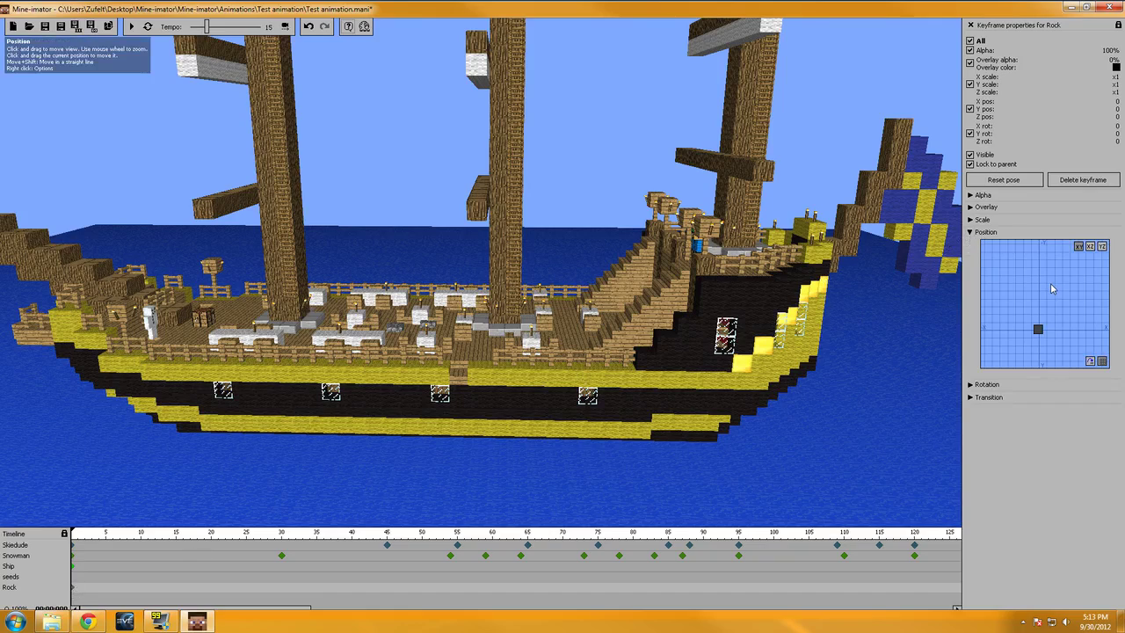
pyautogui.scroll(-6, 1051, 284)
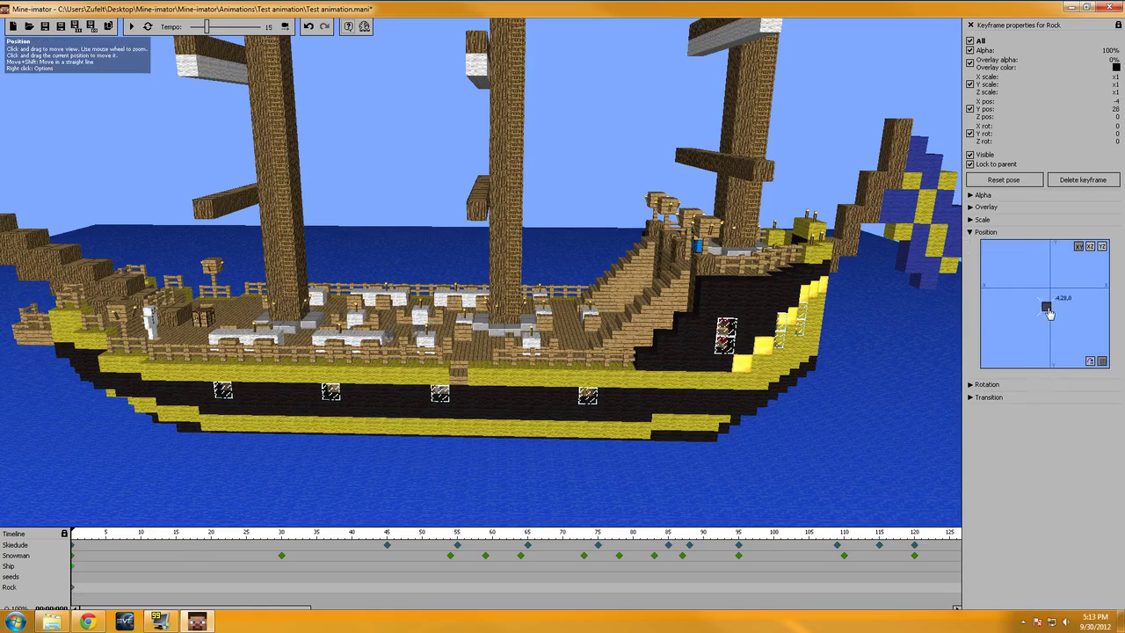
pyautogui.moveTo(1049, 314); pyautogui.dragTo(1055, 427)
# - Lower the Rock scenery in the XZ view to about X 1, Z -19 so its water slab sinks below the sea surface
pyautogui.moveTo(619, 439); pyautogui.dragTo(493, 492)
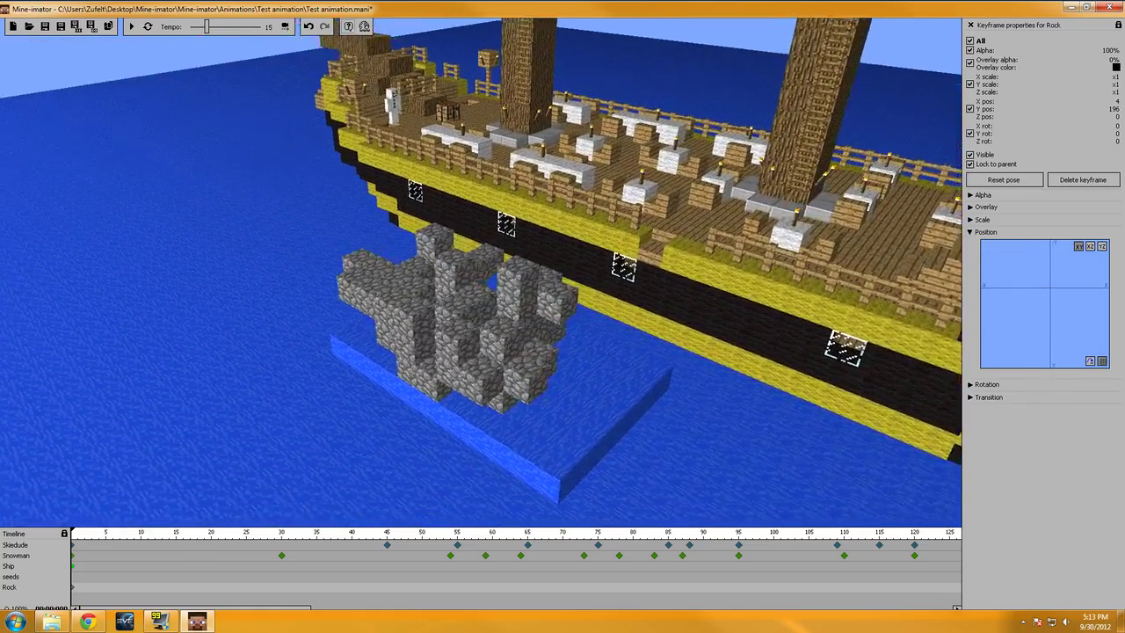
pyautogui.moveTo(492, 352); pyautogui.dragTo(519, 308)
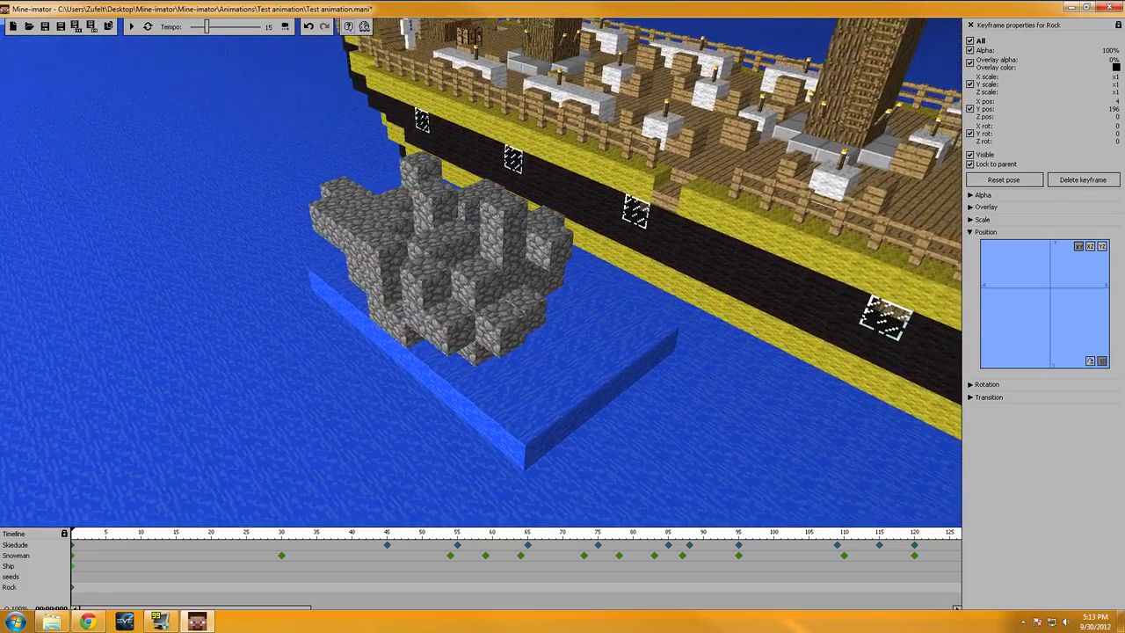
pyautogui.moveTo(485, 267); pyautogui.dragTo(478, 269)
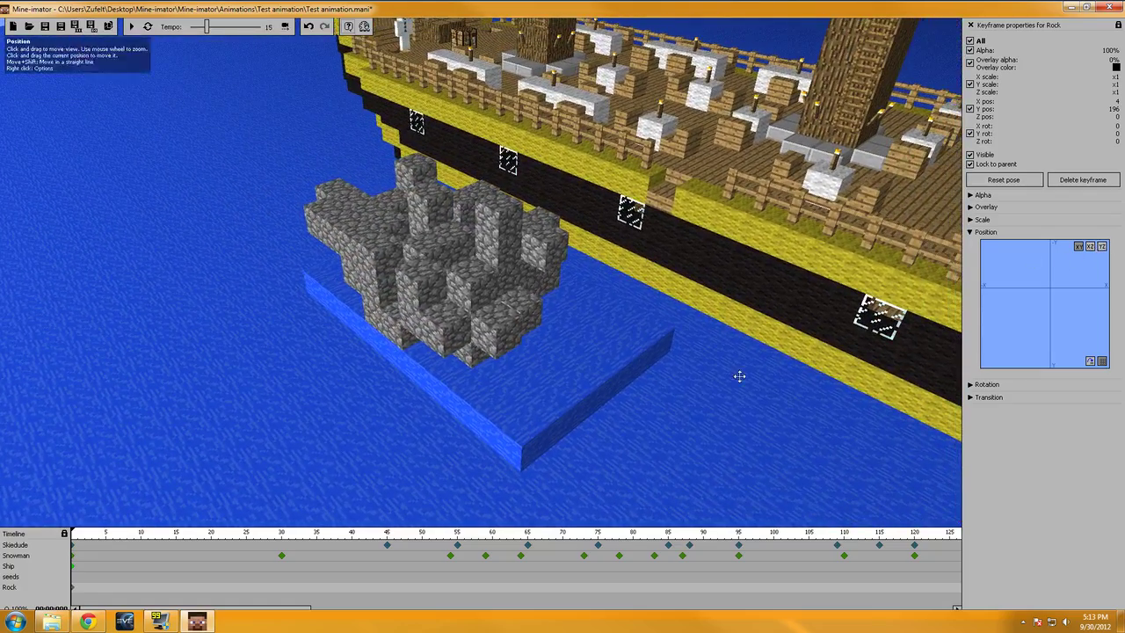
pyautogui.moveTo(738, 377); pyautogui.dragTo(563, 228)
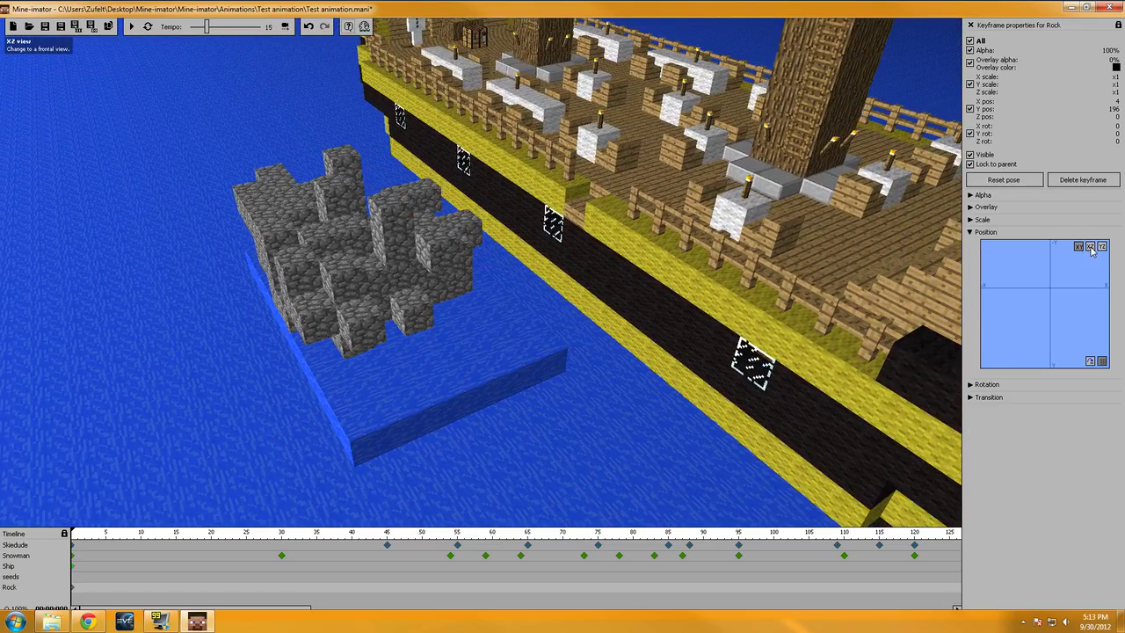
pyautogui.moveTo(1052, 291); pyautogui.dragTo(1051, 304)
pyautogui.moveTo(489, 404); pyautogui.dragTo(632, 373)
pyautogui.moveTo(489, 407); pyautogui.dragTo(489, 407, button='right')
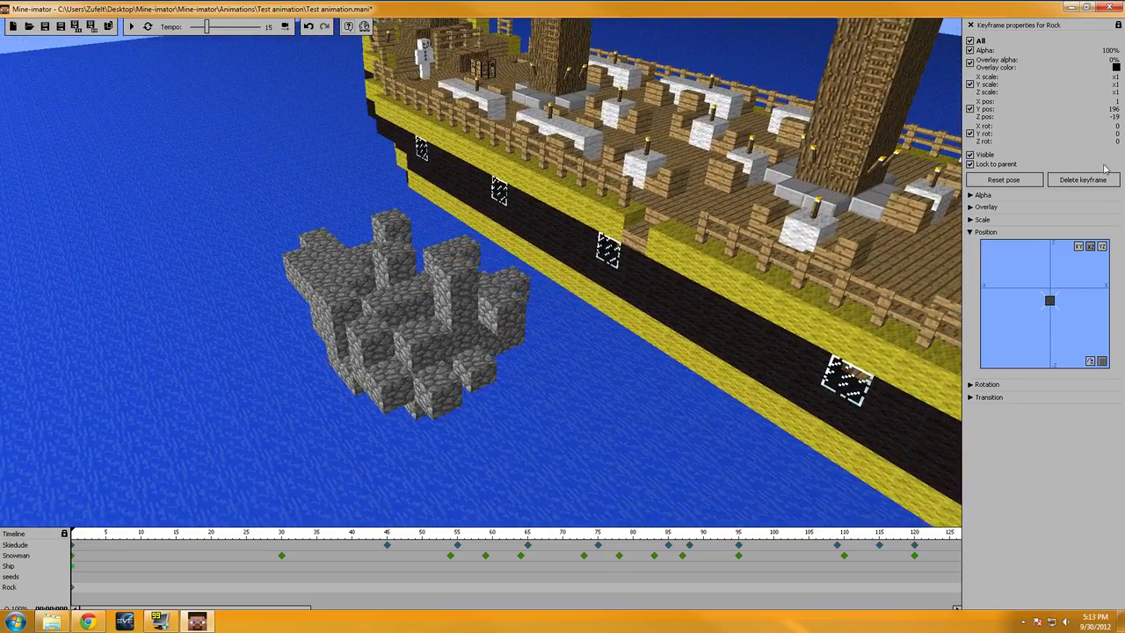
# - Rotate the Rock scenery to about -23 degrees around the X axis
pyautogui.click(970, 232)
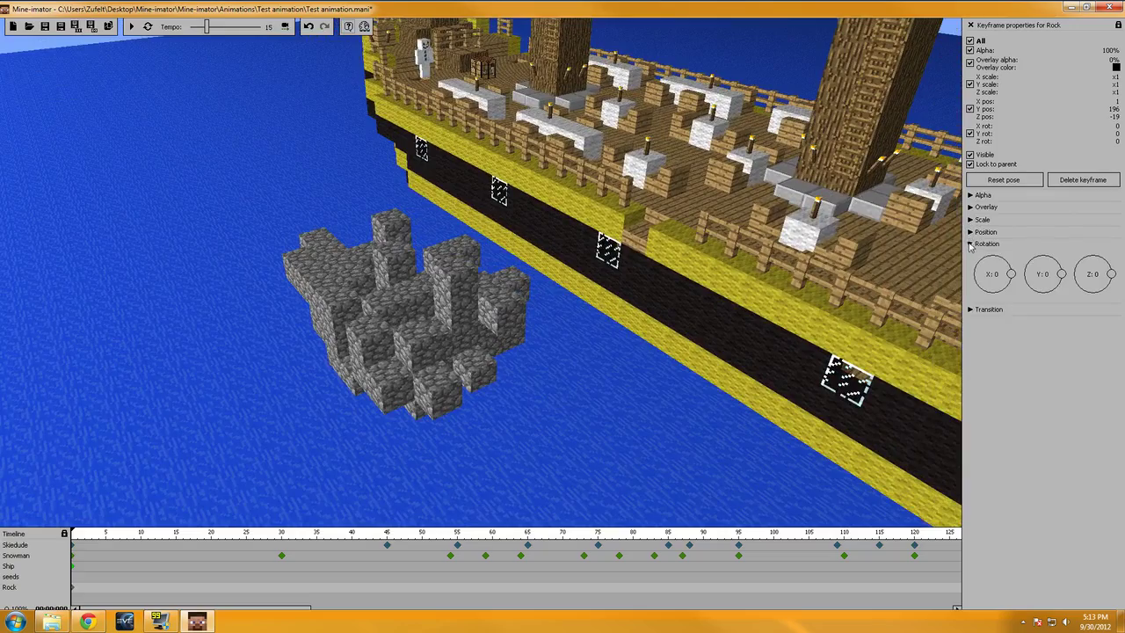
pyautogui.moveTo(583, 389); pyautogui.dragTo(583, 389, button='right')
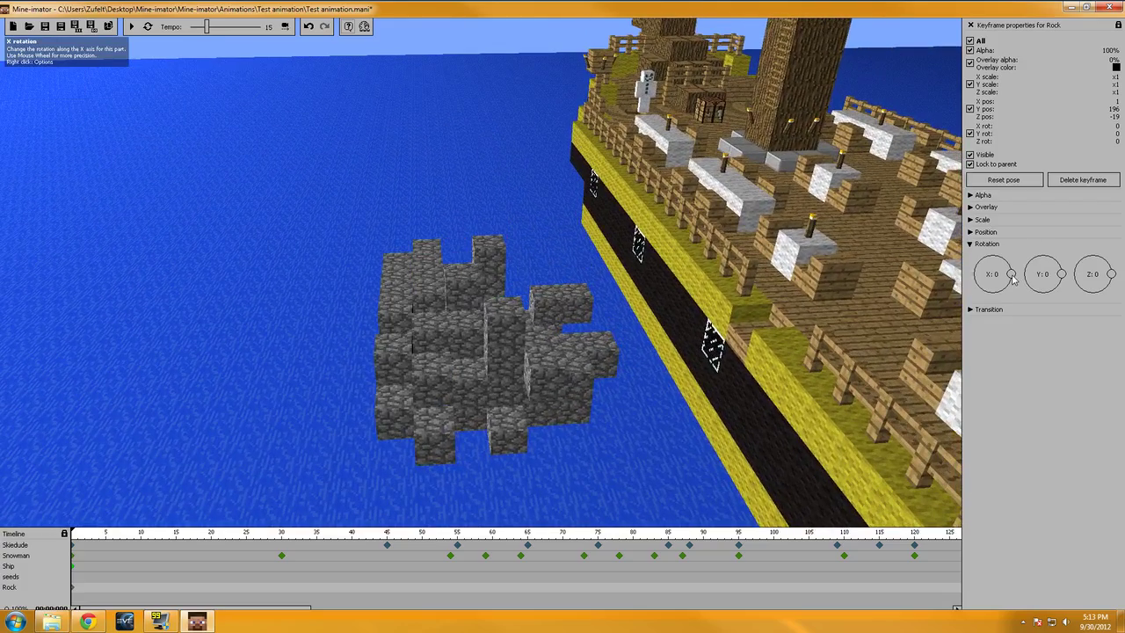
pyautogui.moveTo(1013, 277); pyautogui.dragTo(1010, 284)
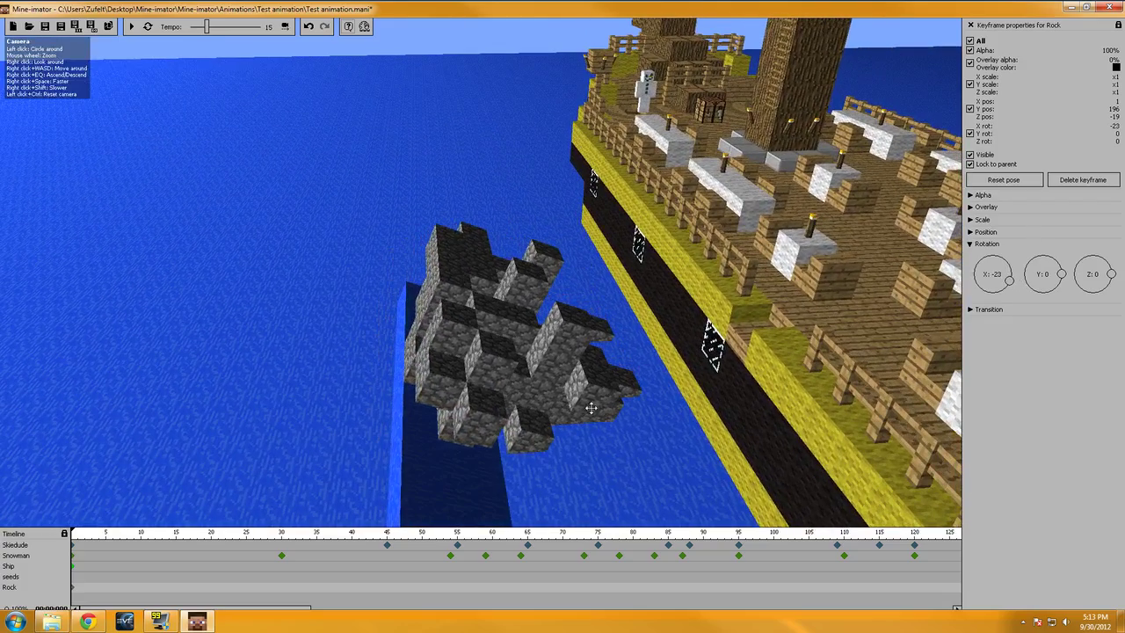
# - Lower the tilted Rock scenery to about Z -40 so its water slab is hidden under the sea
pyautogui.moveTo(590, 406); pyautogui.dragTo(431, 276)
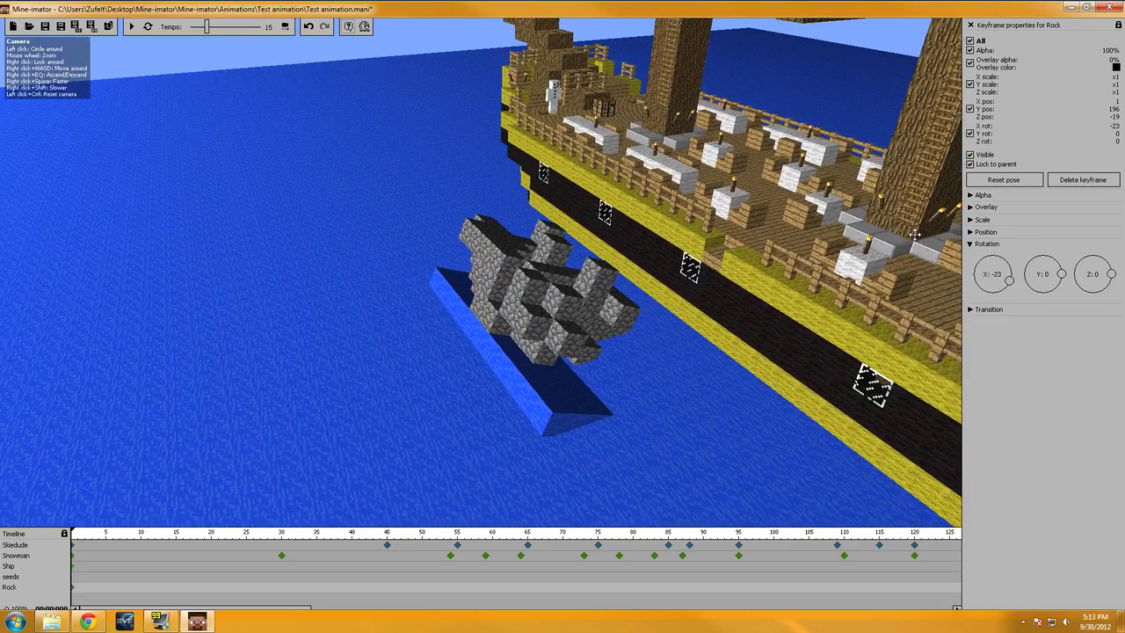
pyautogui.click(973, 232)
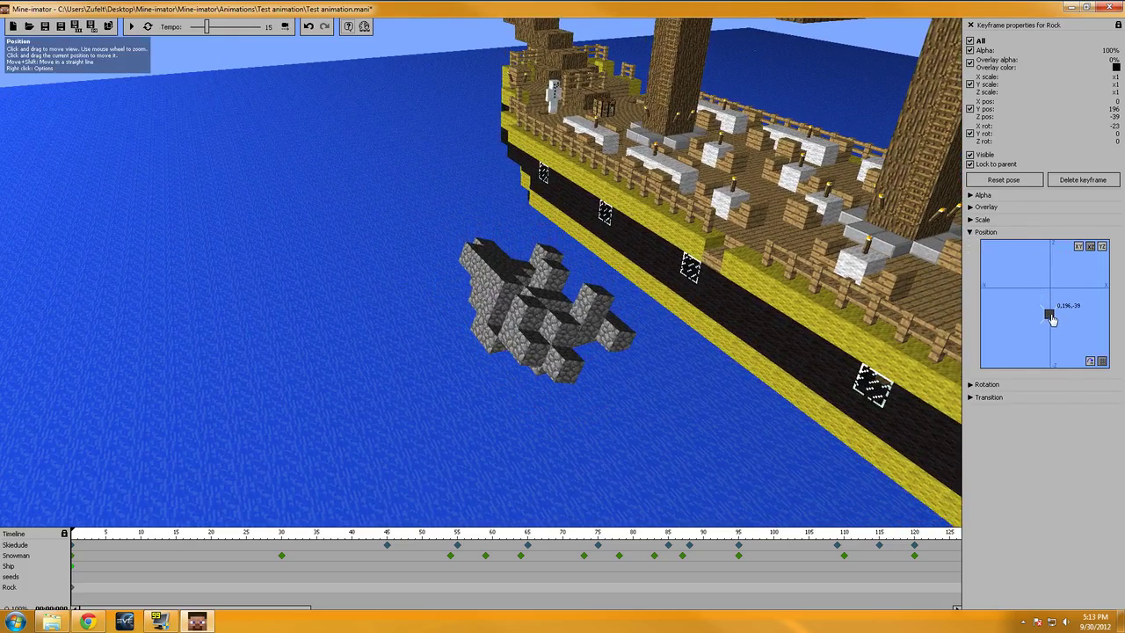
pyautogui.moveTo(615, 334); pyautogui.dragTo(475, 391)
pyautogui.moveTo(431, 278); pyautogui.dragTo(431, 277, button='right')
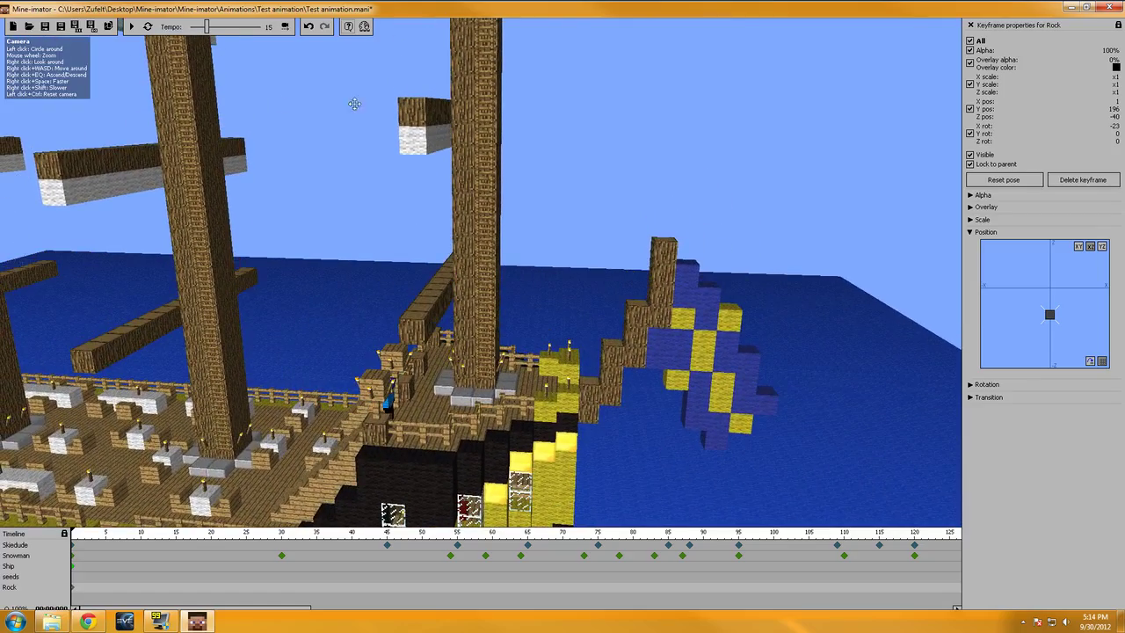
pyautogui.moveTo(226, 274); pyautogui.dragTo(226, 273, button='right')
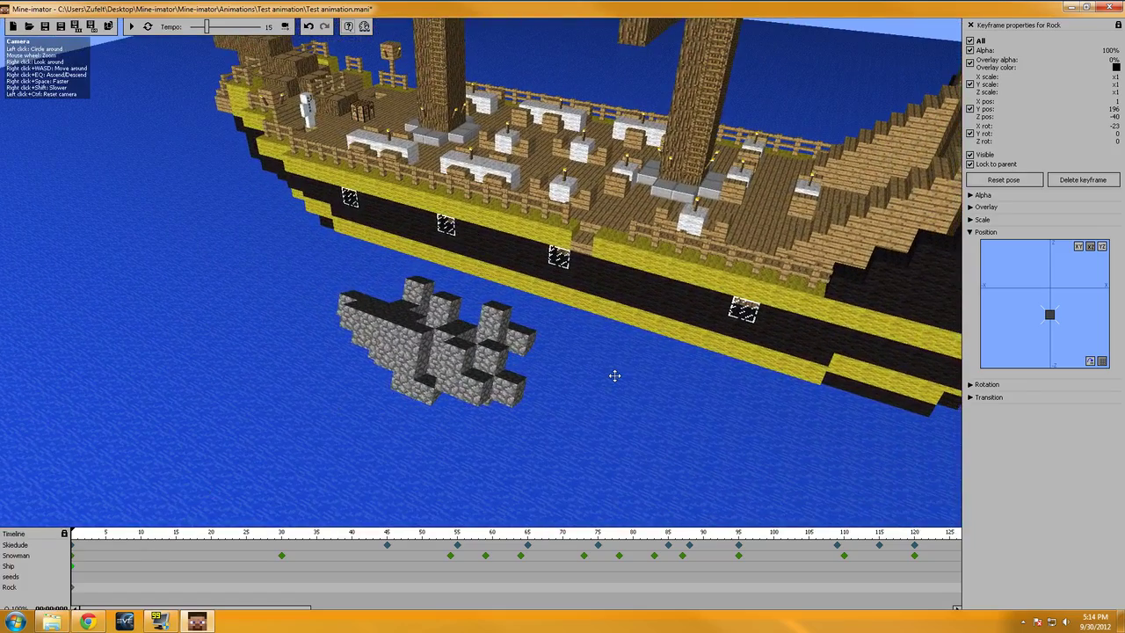
# - Add a Rock keyframe at frame 30 and move the scenery there to about X -187, Y 228
pyautogui.moveTo(615, 375); pyautogui.dragTo(687, 333, button='right')
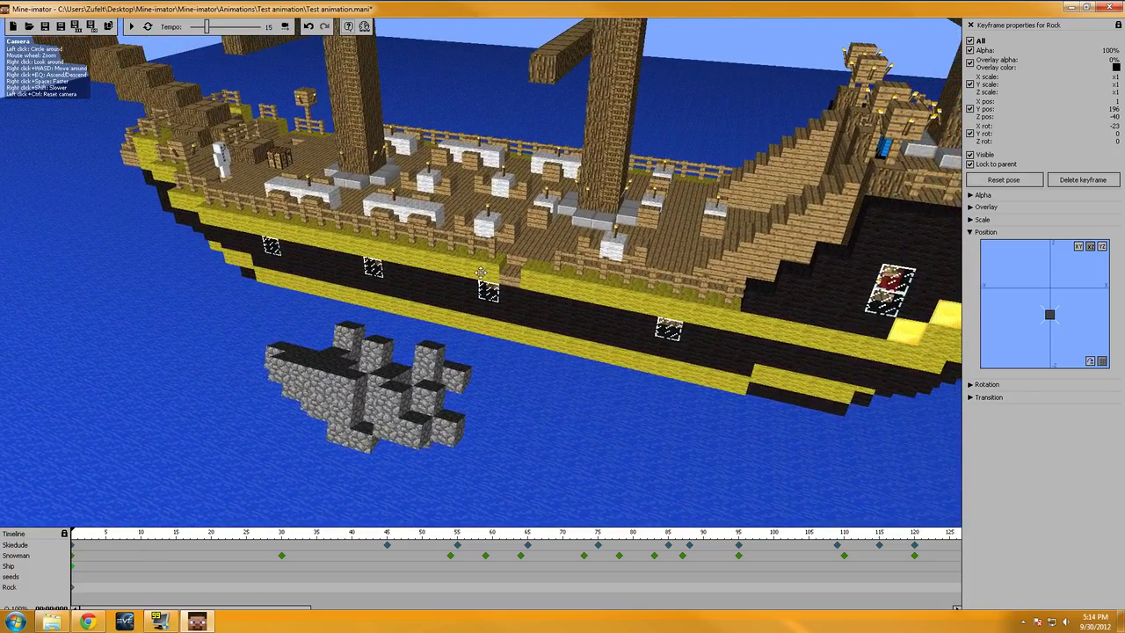
pyautogui.click(282, 587)
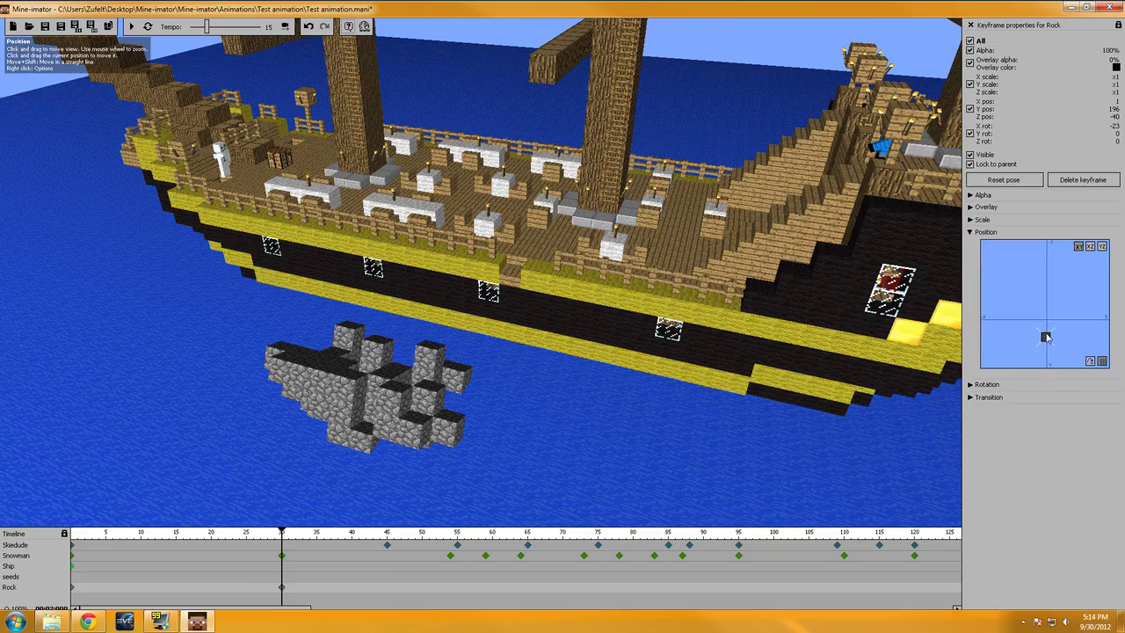
pyautogui.moveTo(1046, 338); pyautogui.dragTo(1028, 340)
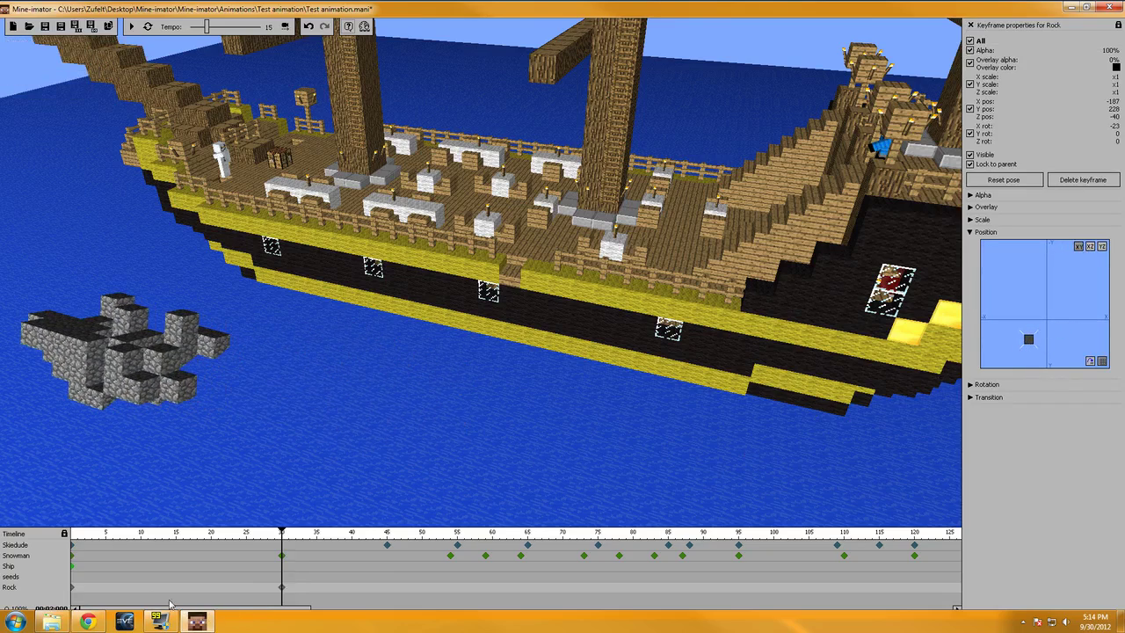
# - Play the animation from frame 0 to preview the Rock scenery's movement across the water
pyautogui.click(73, 594)
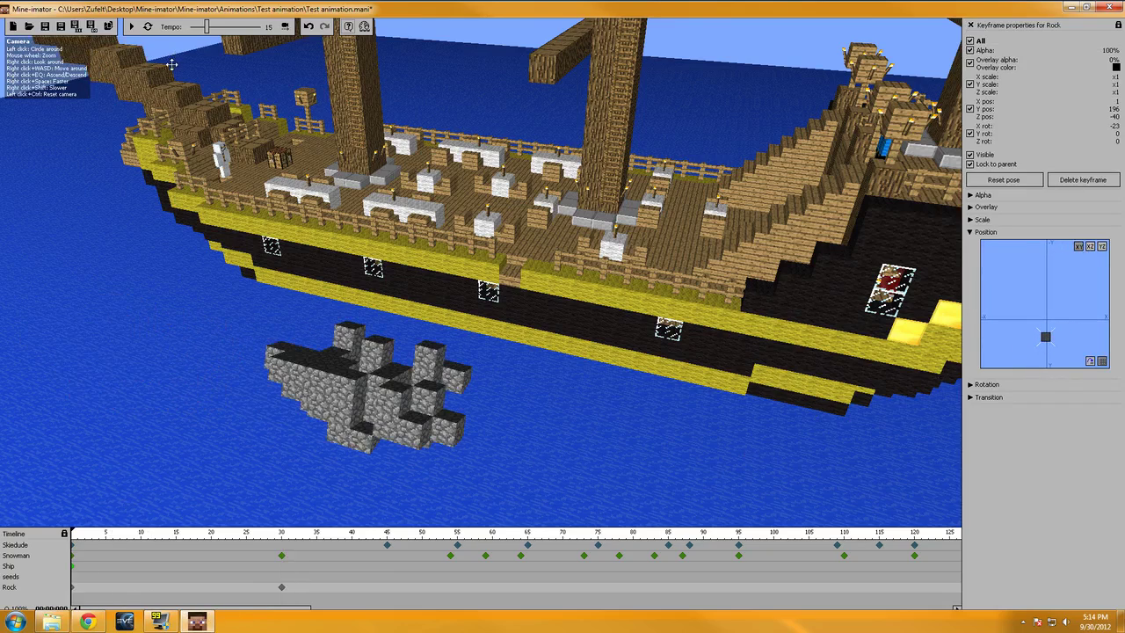
pyautogui.click(131, 27)
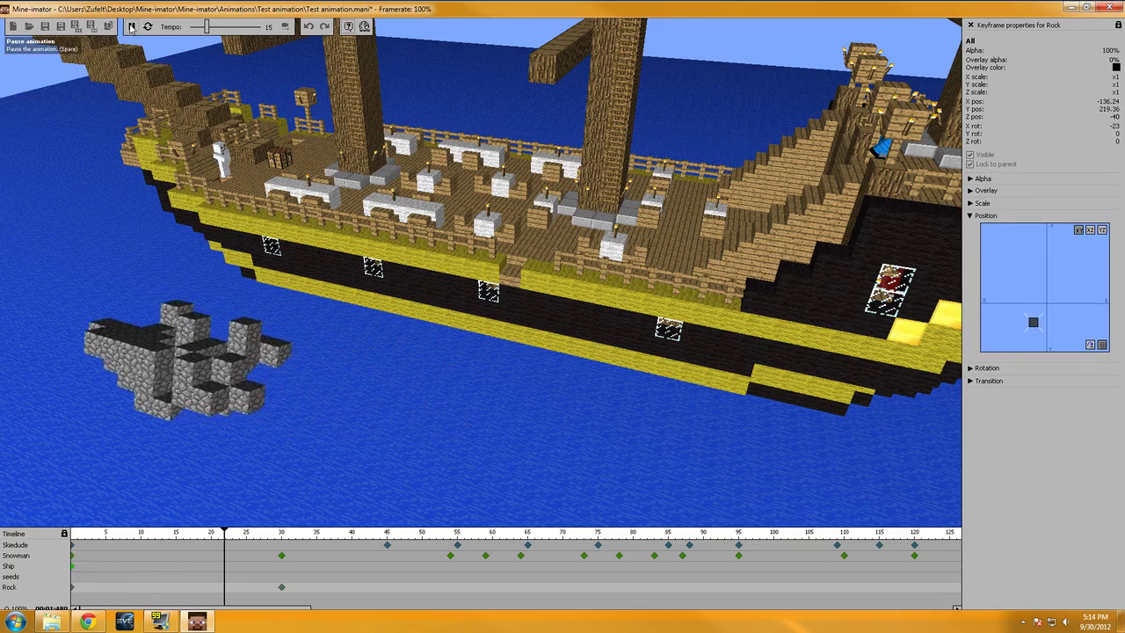
pyautogui.click(131, 26)
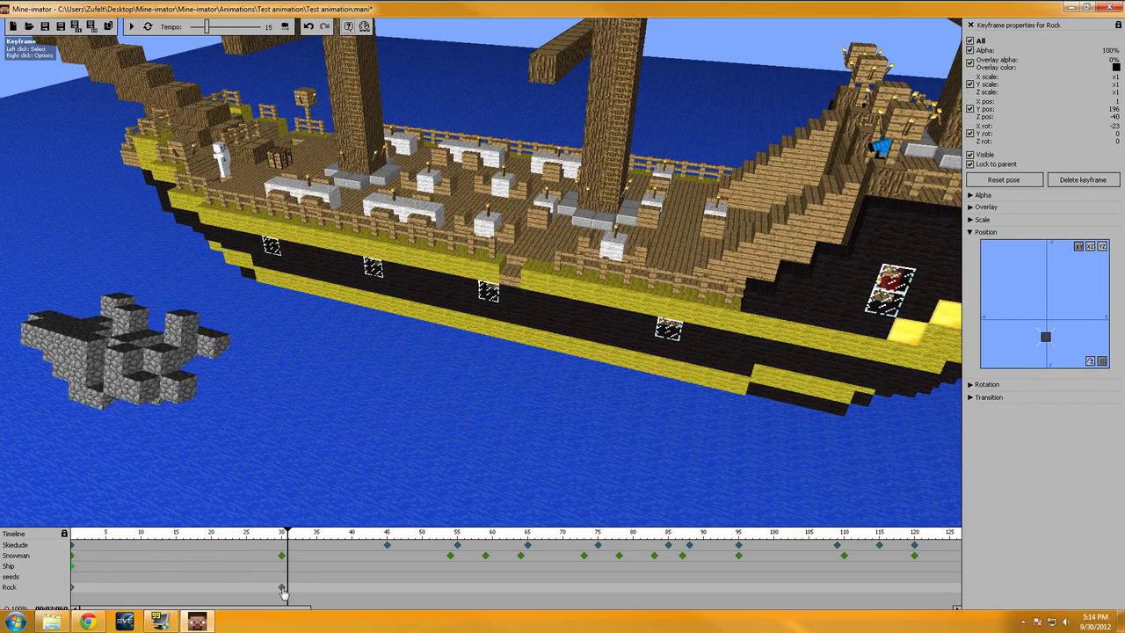
# - Remove the Rock keyframes at frames 30 and 0
pyautogui.click(315, 579)
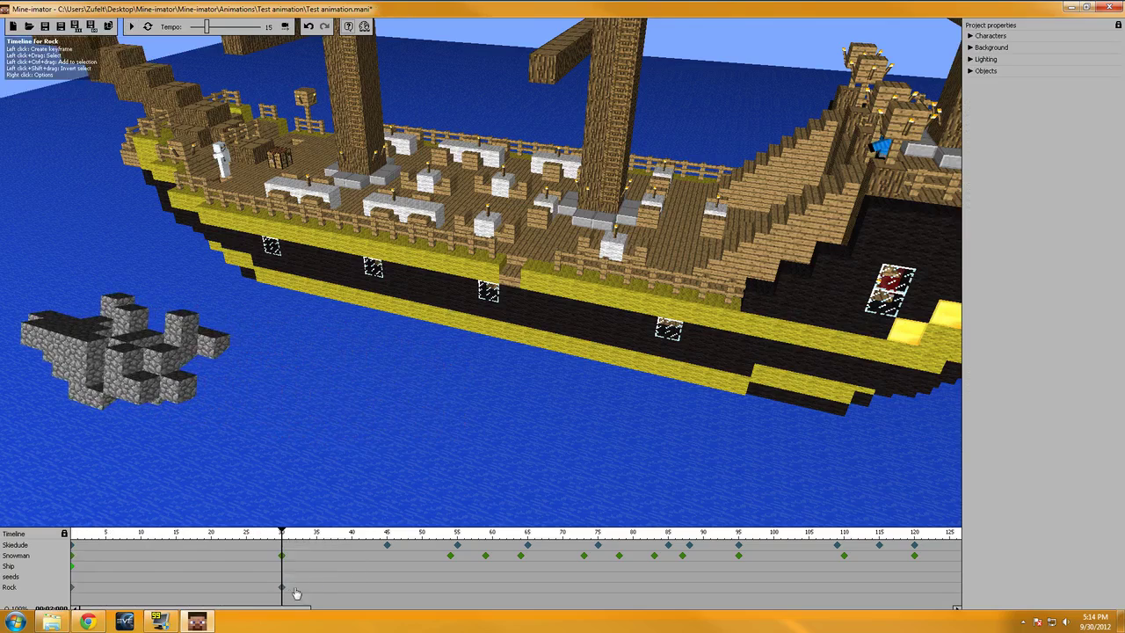
pyautogui.rightClick(281, 589)
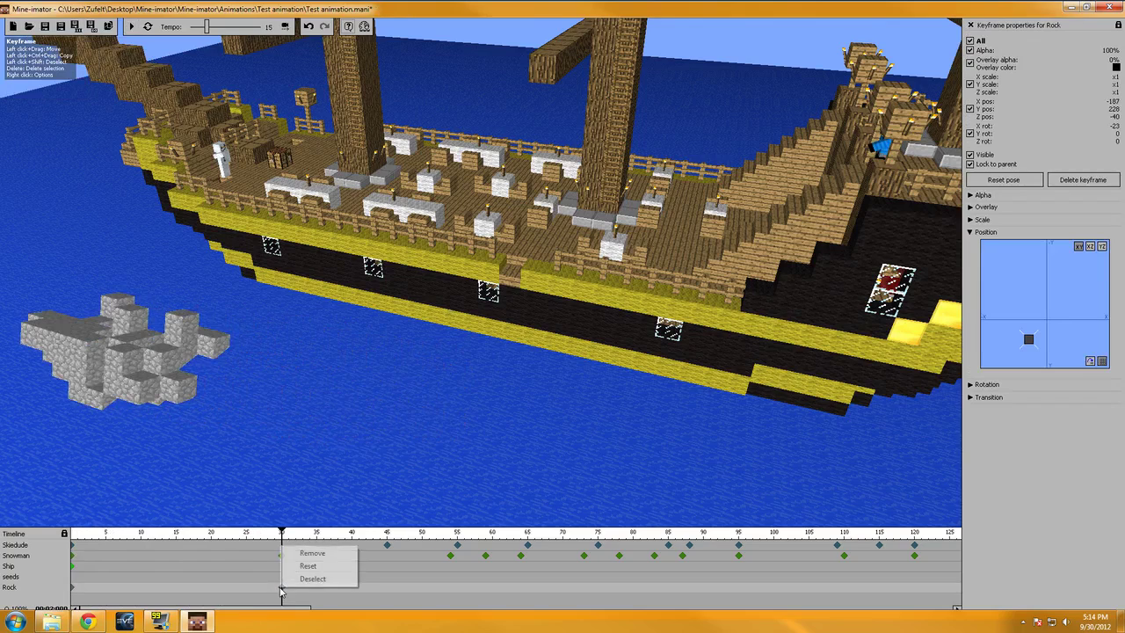
pyautogui.click(311, 554)
pyautogui.click(72, 587)
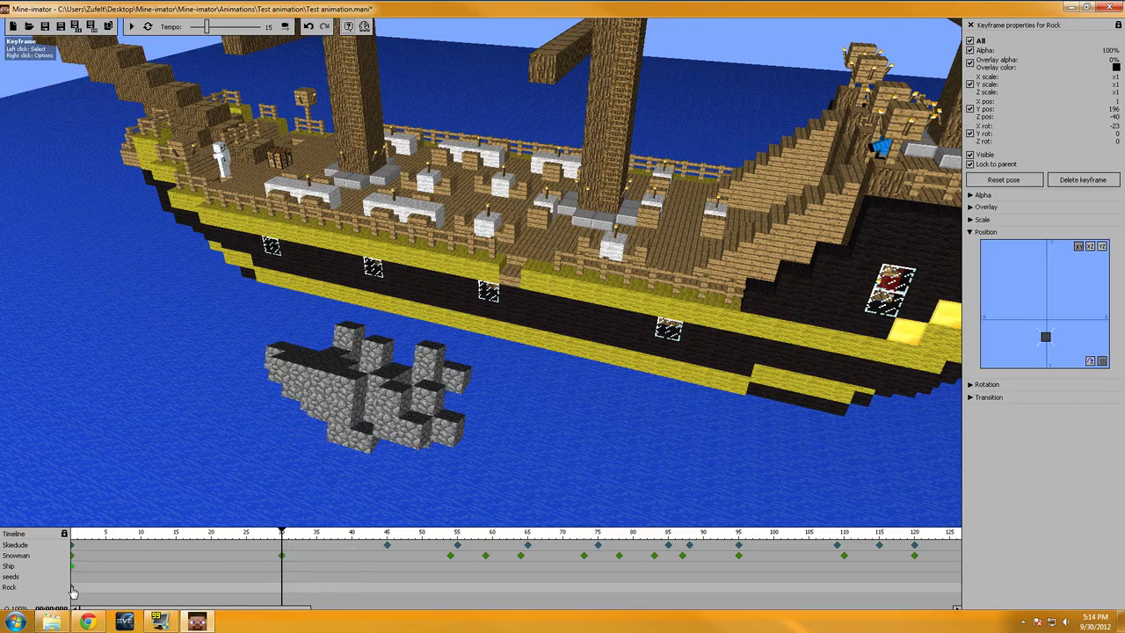
pyautogui.click(103, 554)
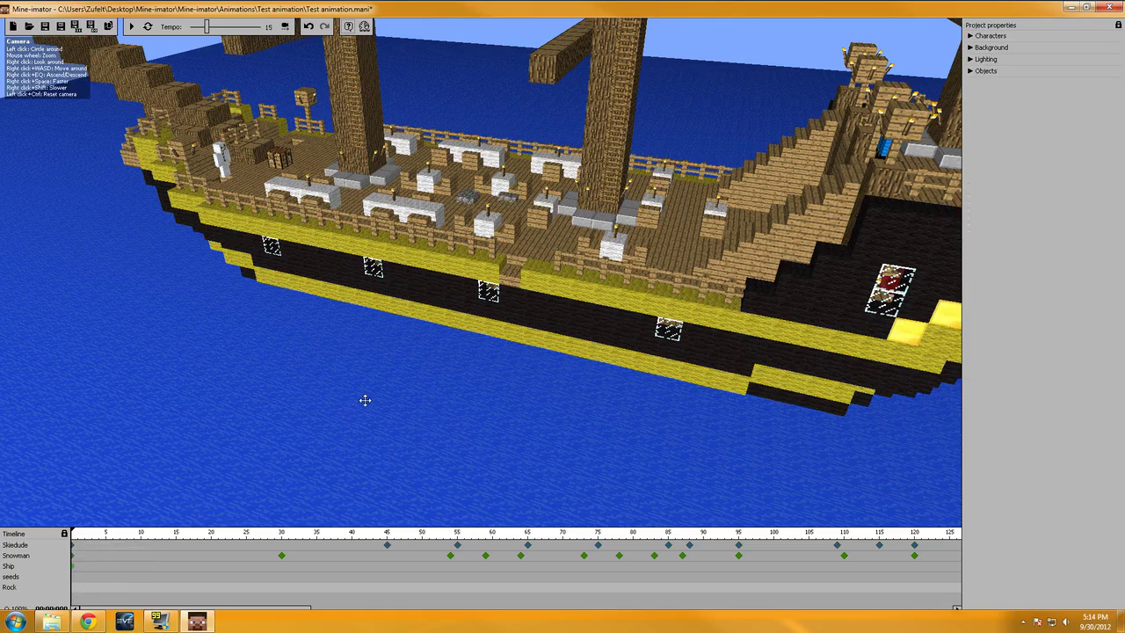
# - Show the project's objects list, and exit the animation program without saving the changes to Test animation.mani
pyautogui.moveTo(364, 400); pyautogui.dragTo(481, 271, button='right')
pyautogui.press('s')
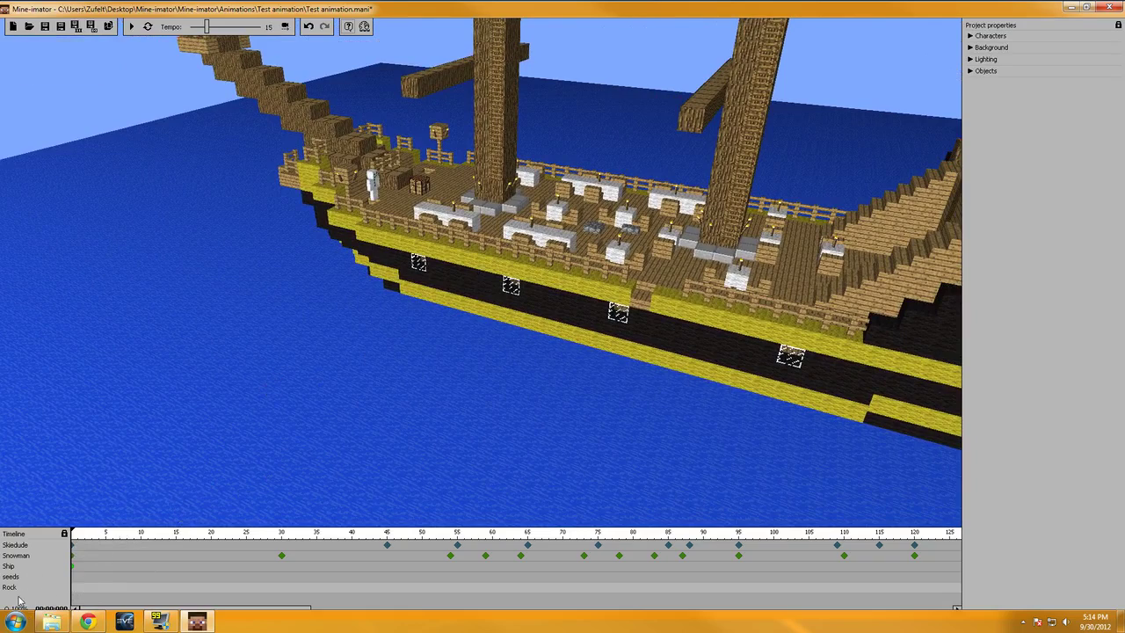
pyautogui.click(972, 72)
pyautogui.click(1107, 8)
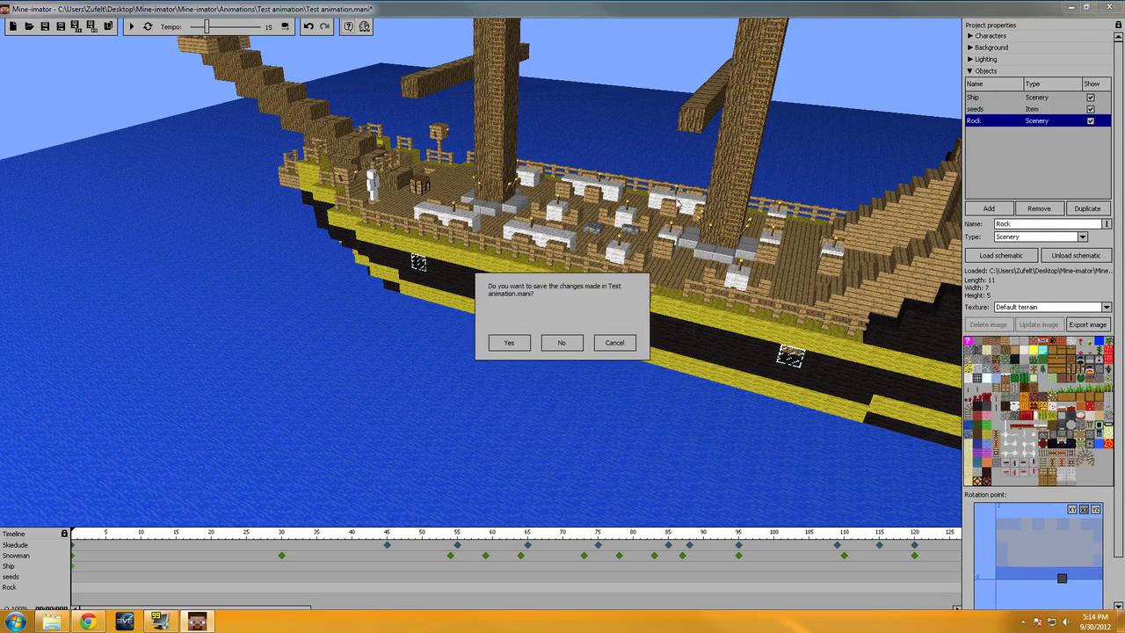
pyautogui.click(571, 343)
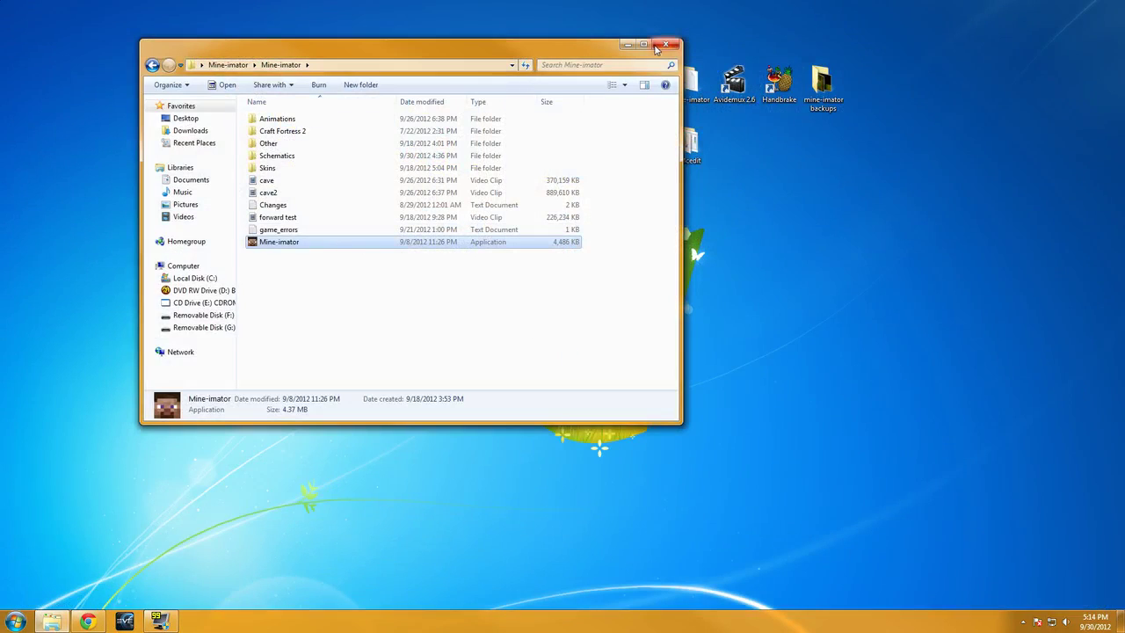
# - Close the Mine-imator folder, launch MCEdit from the Mcedit desktop folder, and load the mcedit world
pyautogui.click(666, 45)
pyautogui.doubleClick(688, 146)
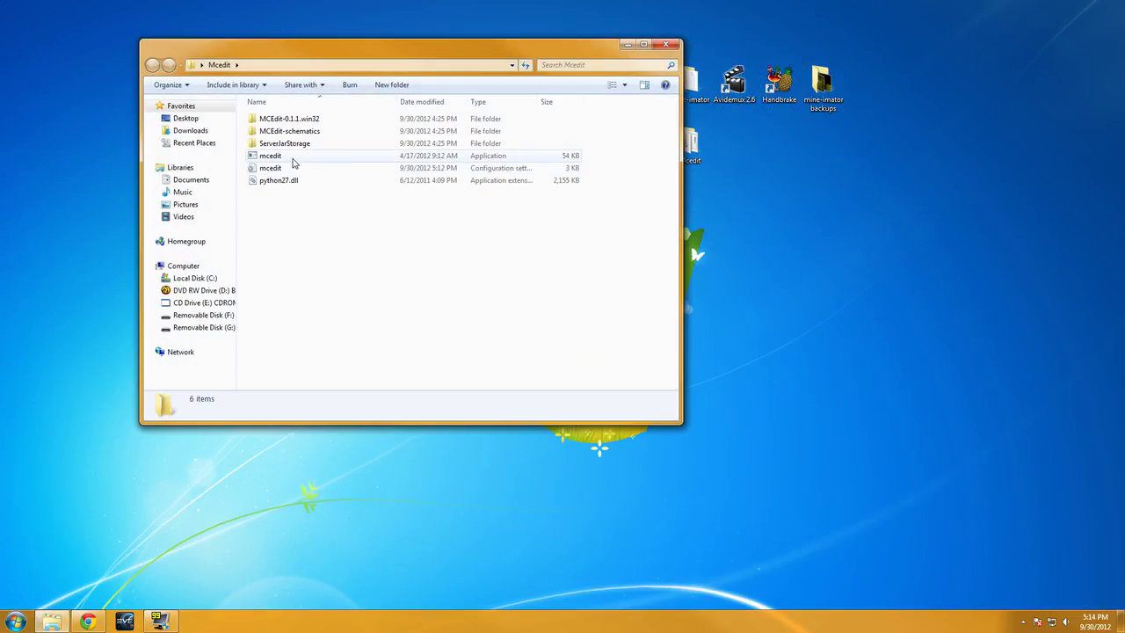
pyautogui.doubleClick(293, 159)
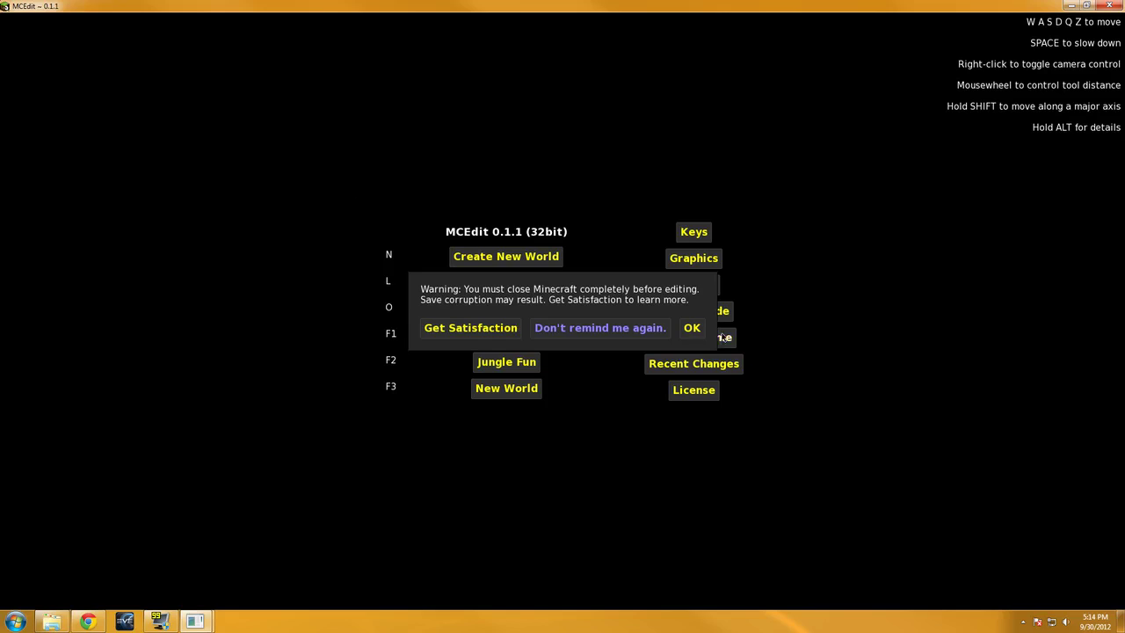
pyautogui.click(699, 331)
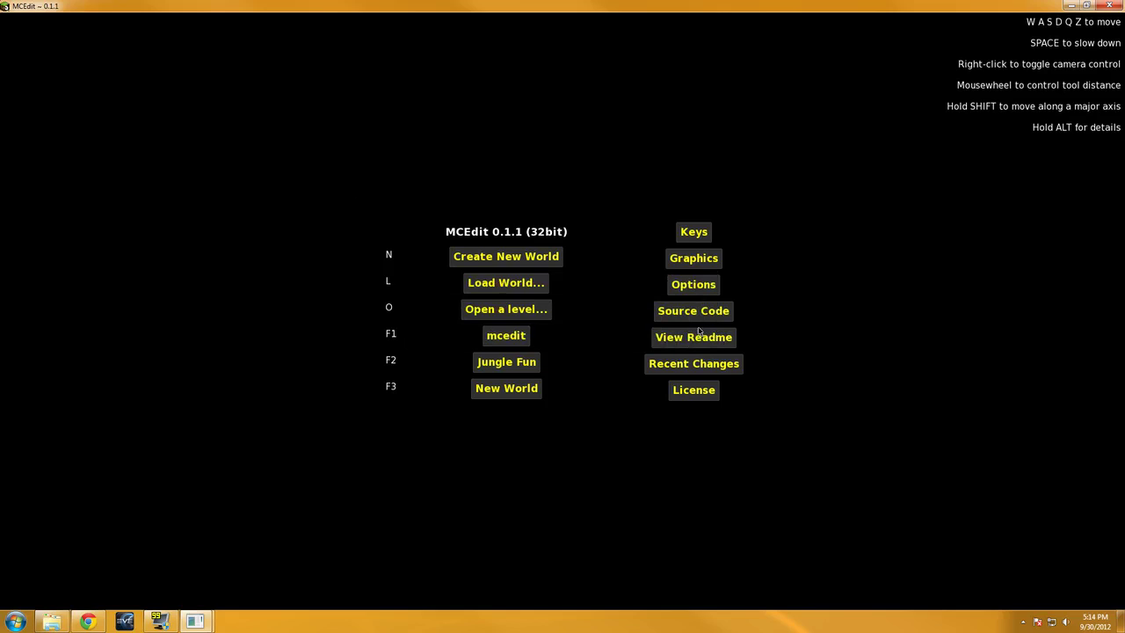
pyautogui.click(508, 342)
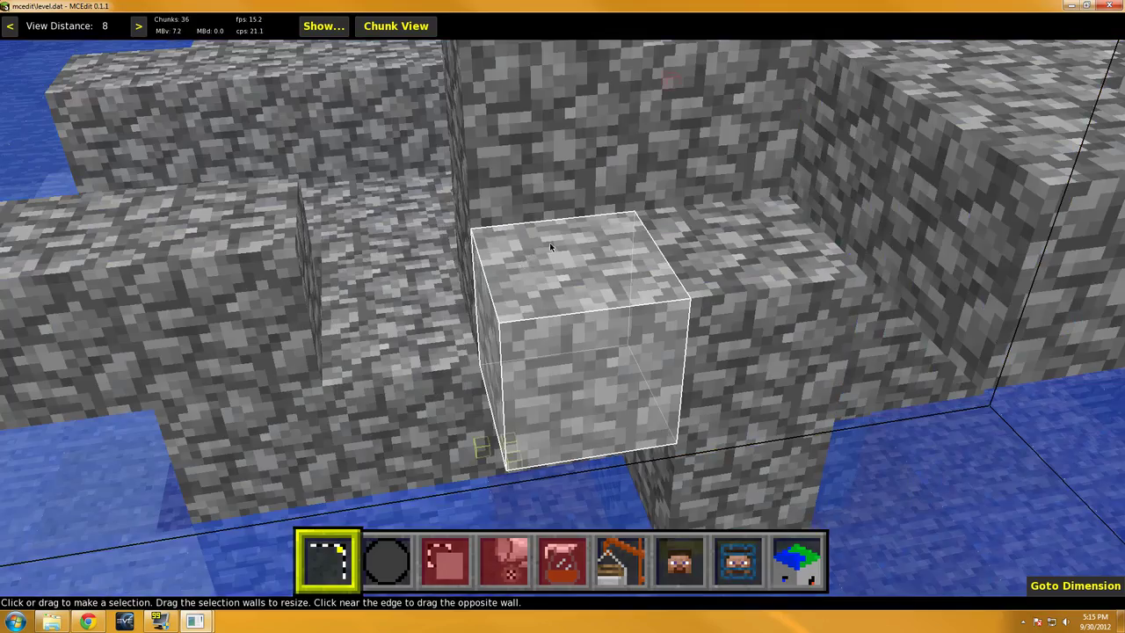
# - Fly around above the mcedit world to examine its swamp islands, water and chunk borders
pyautogui.rightClick(550, 247)
pyautogui.press('s')
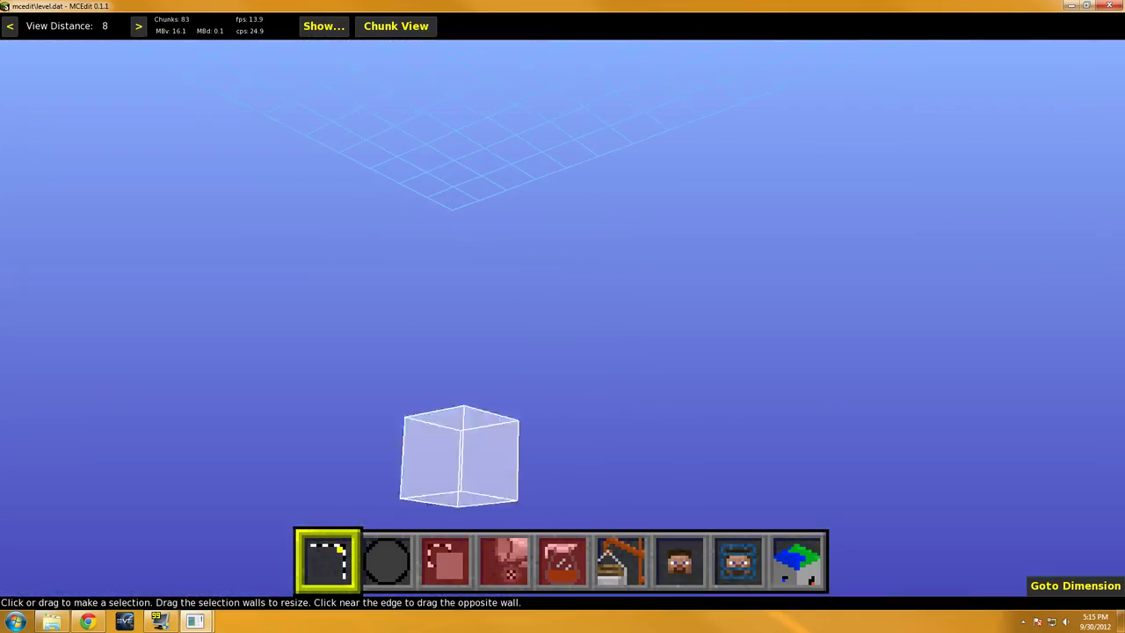
pyautogui.press('w')
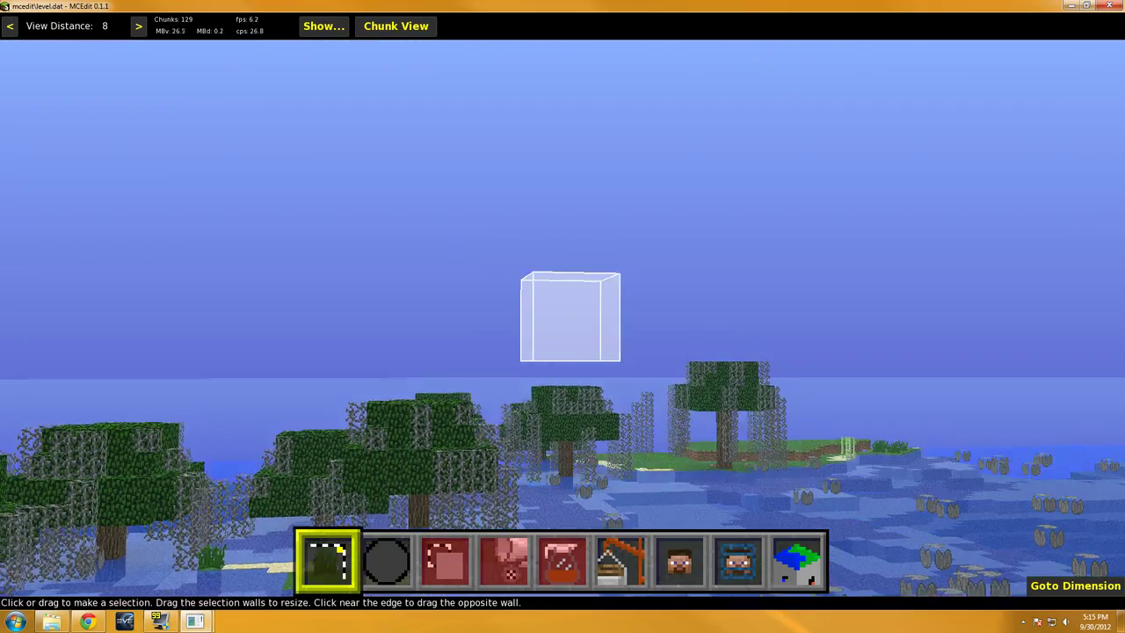
pyautogui.press('w')
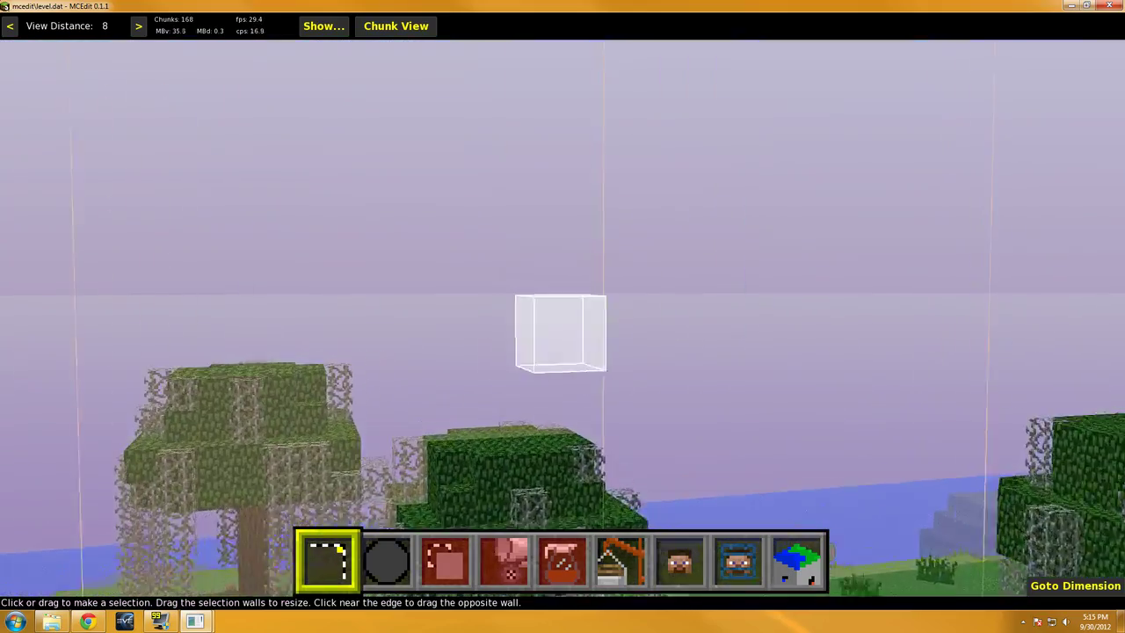
pyautogui.press('w')
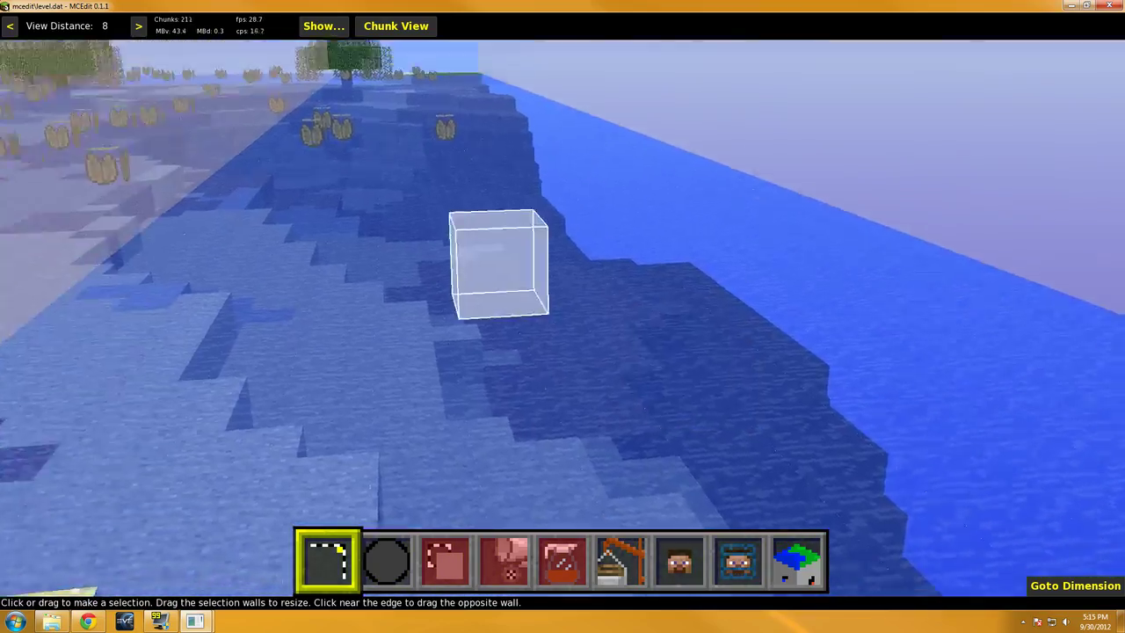
pyautogui.press('w')
pyautogui.press('d')
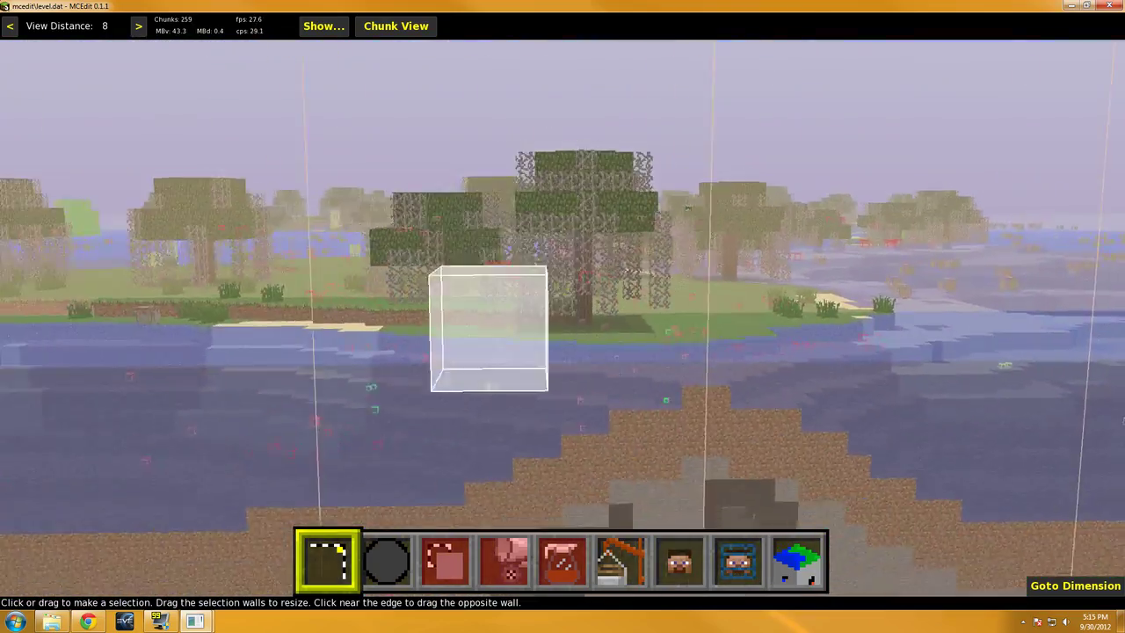
pyautogui.press('s')
pyautogui.press('a')
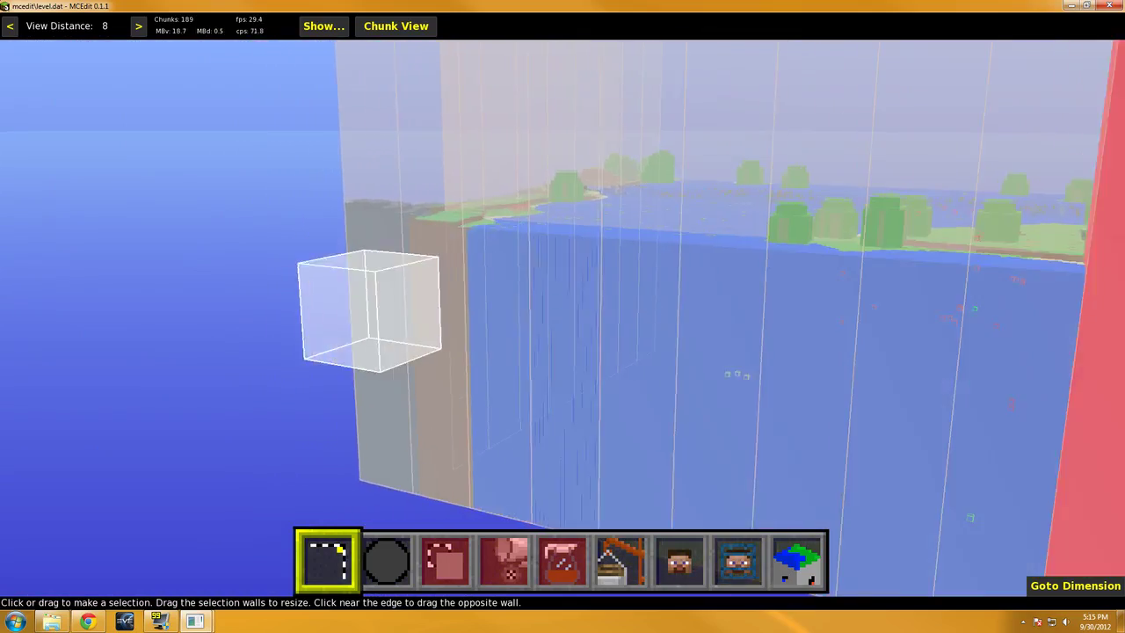
pyautogui.press('d')
pyautogui.press('w')
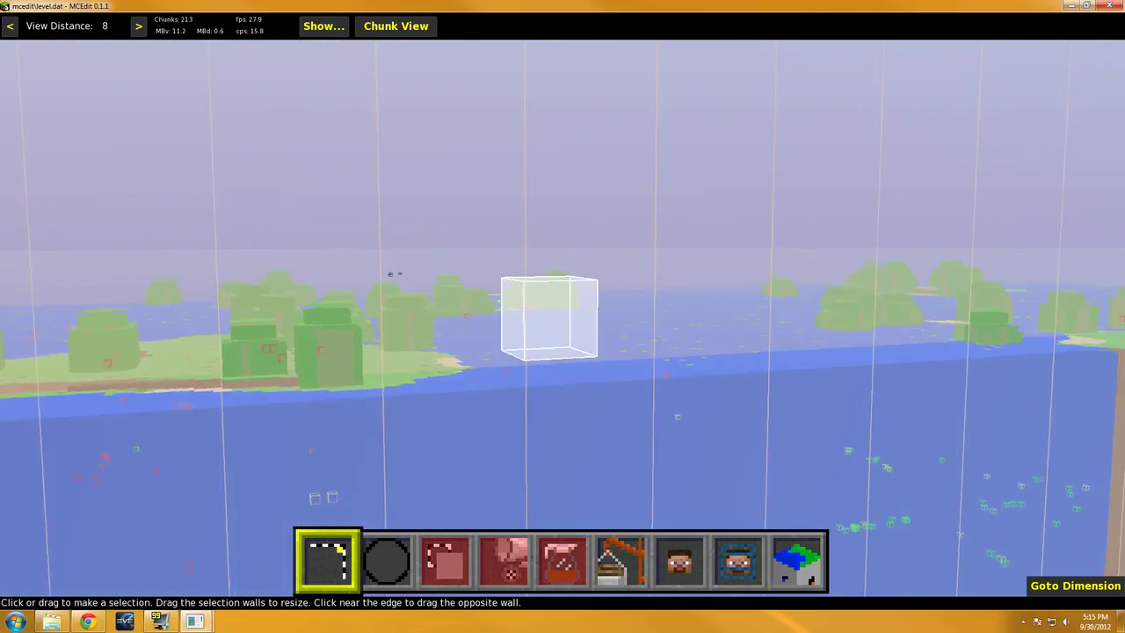
pyautogui.press('d')
pyautogui.press('w')
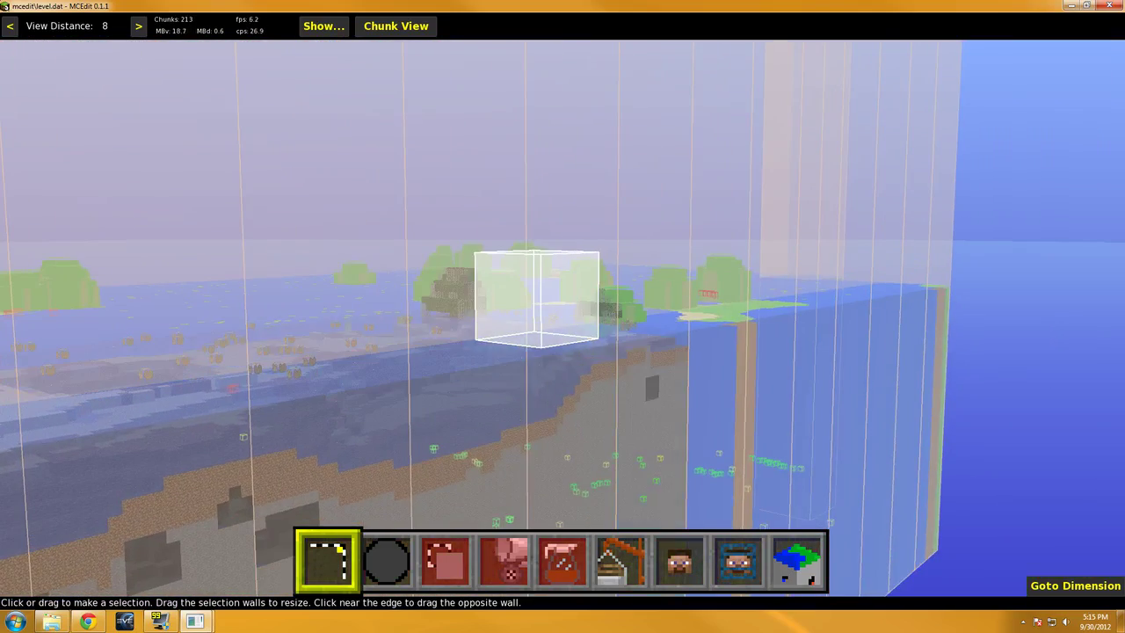
pyautogui.press('w')
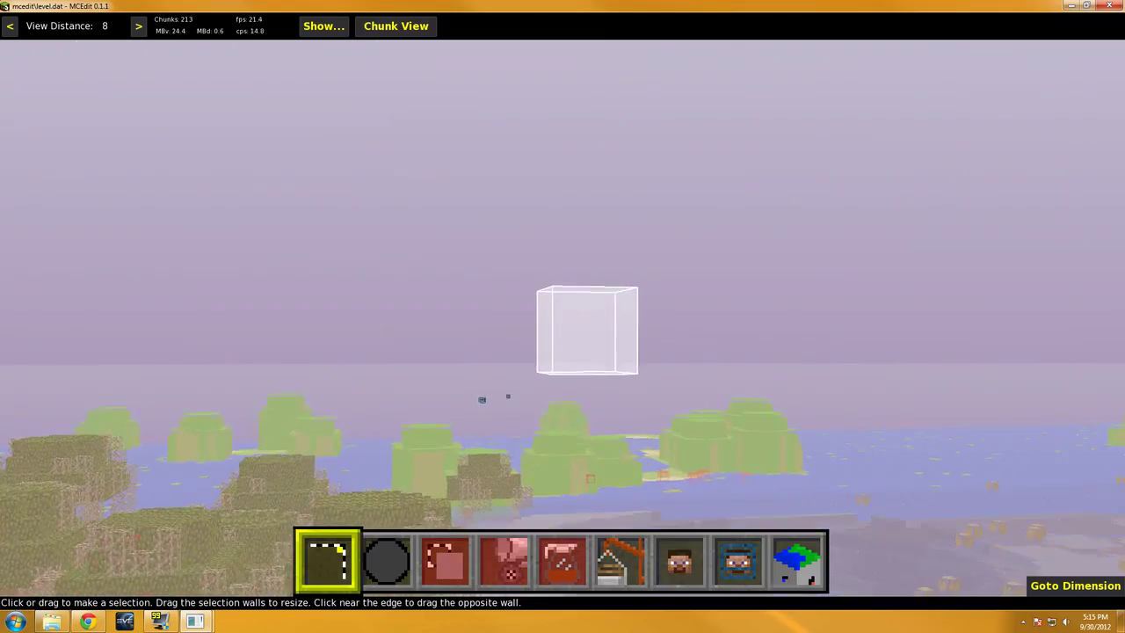
pyautogui.press('w')
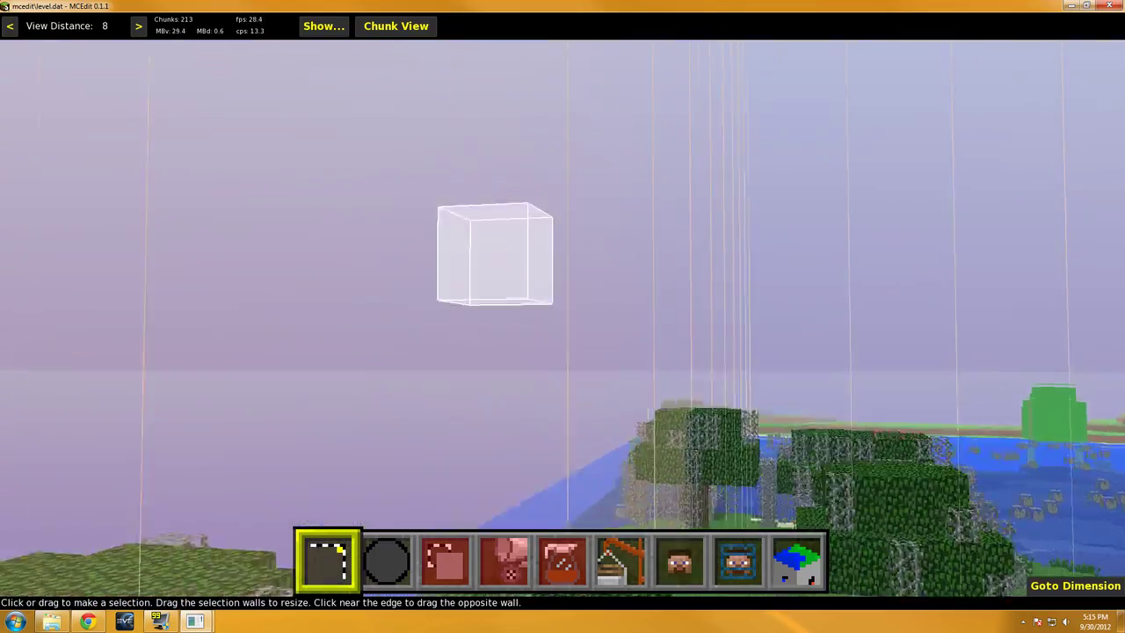
pyautogui.press('w')
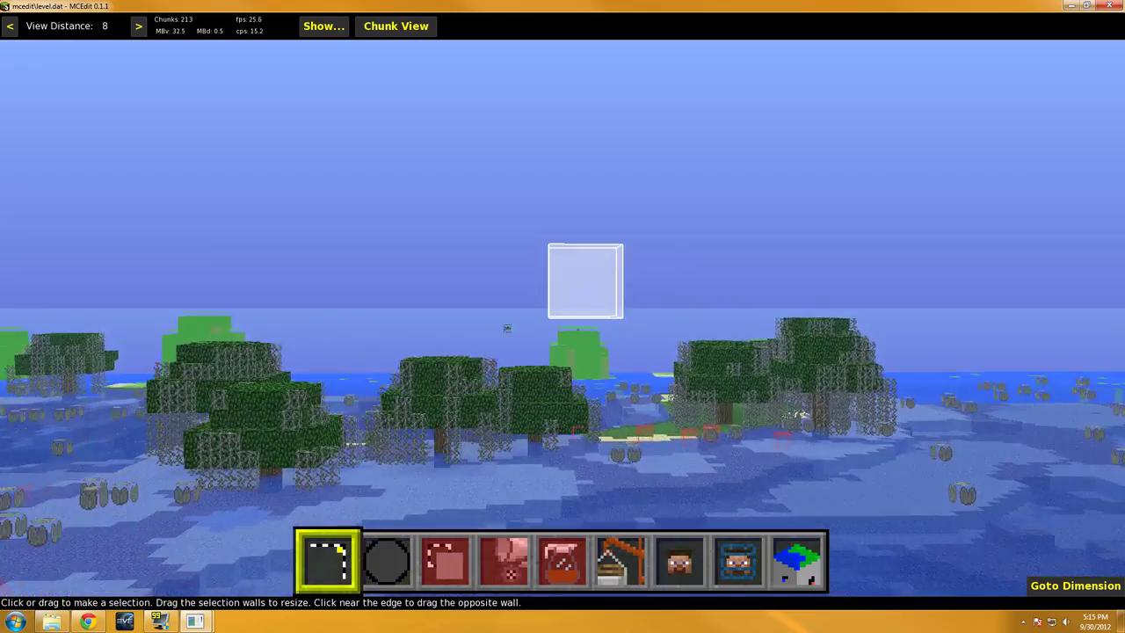
pyautogui.press('w')
pyautogui.press('w')
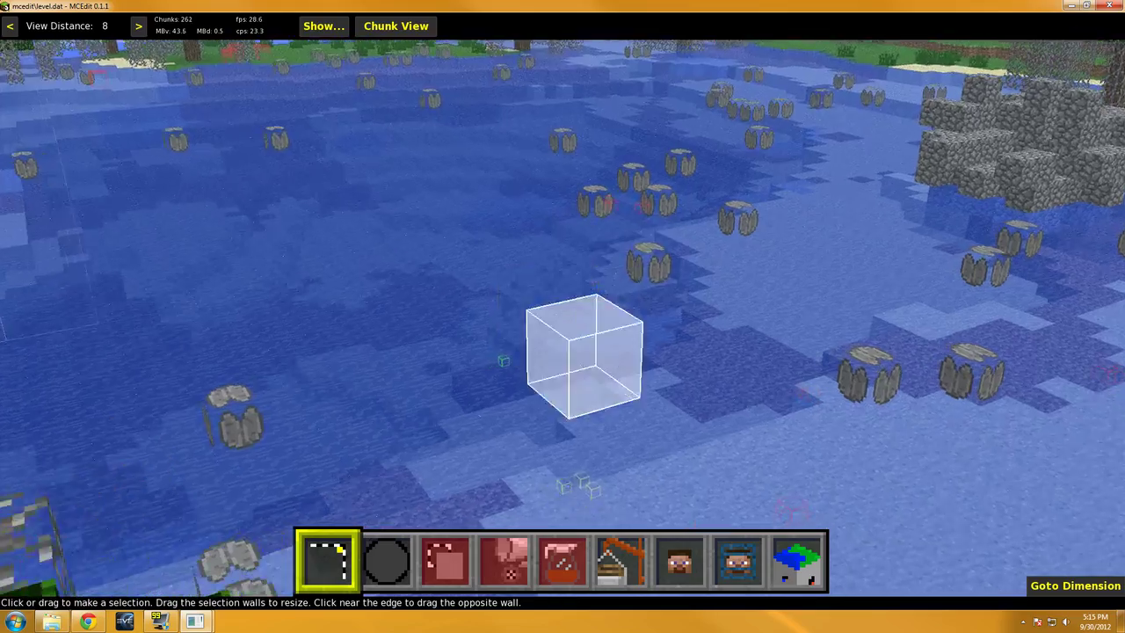
pyautogui.rightClick(616, 222)
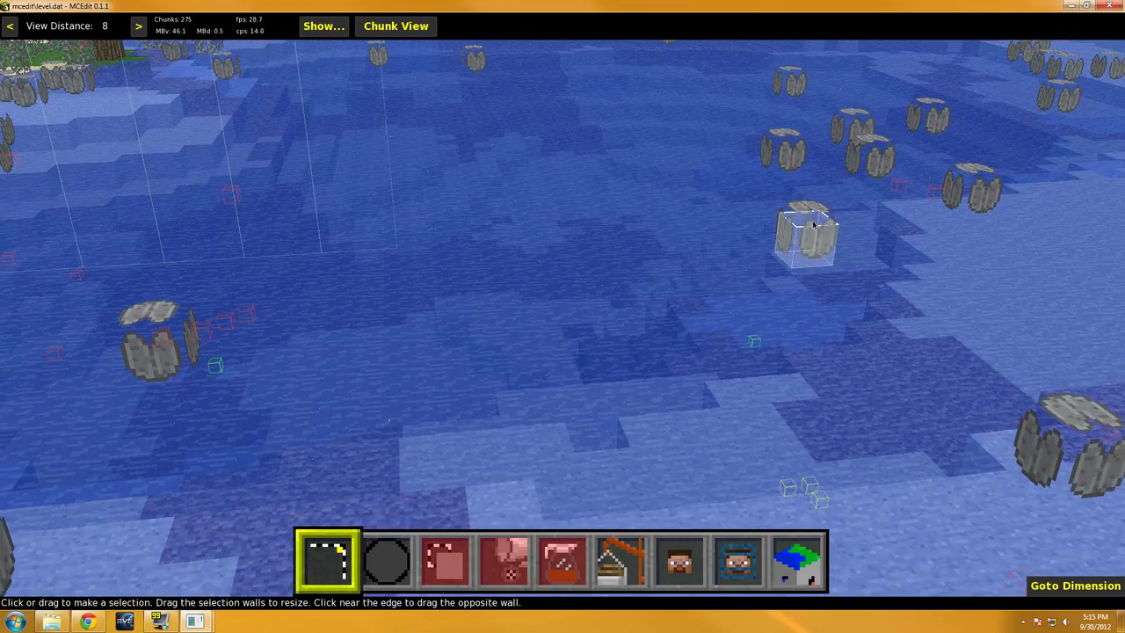
# - Fly beneath the mcedit world's terrain to examine its caves, lava pools and underground ore and mob markers
pyautogui.rightClick(518, 326)
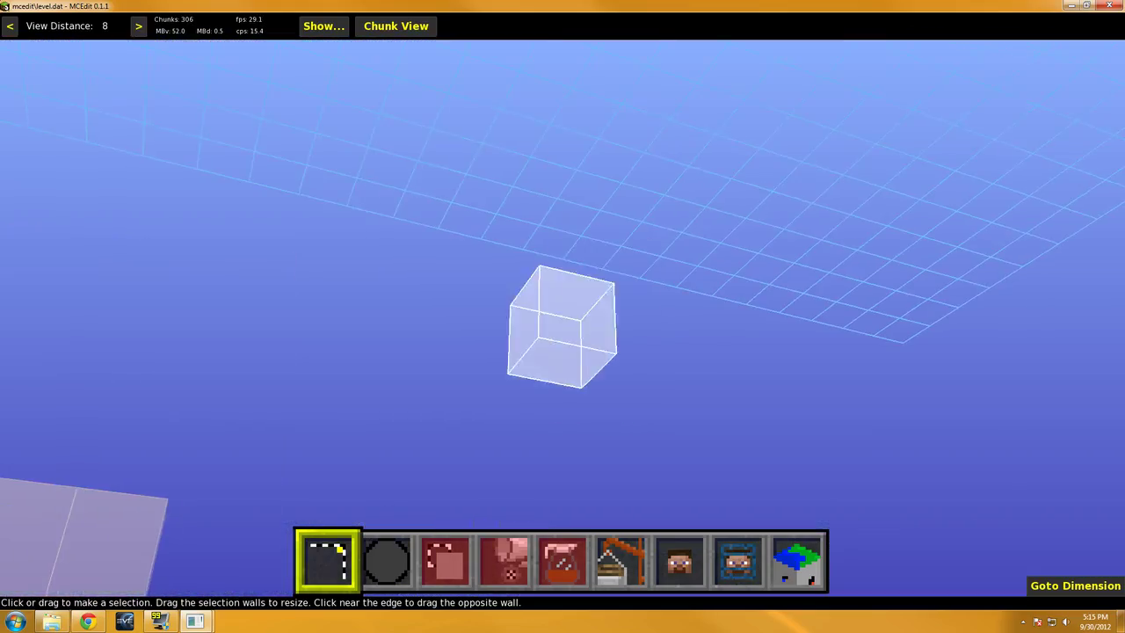
pyautogui.press('w')
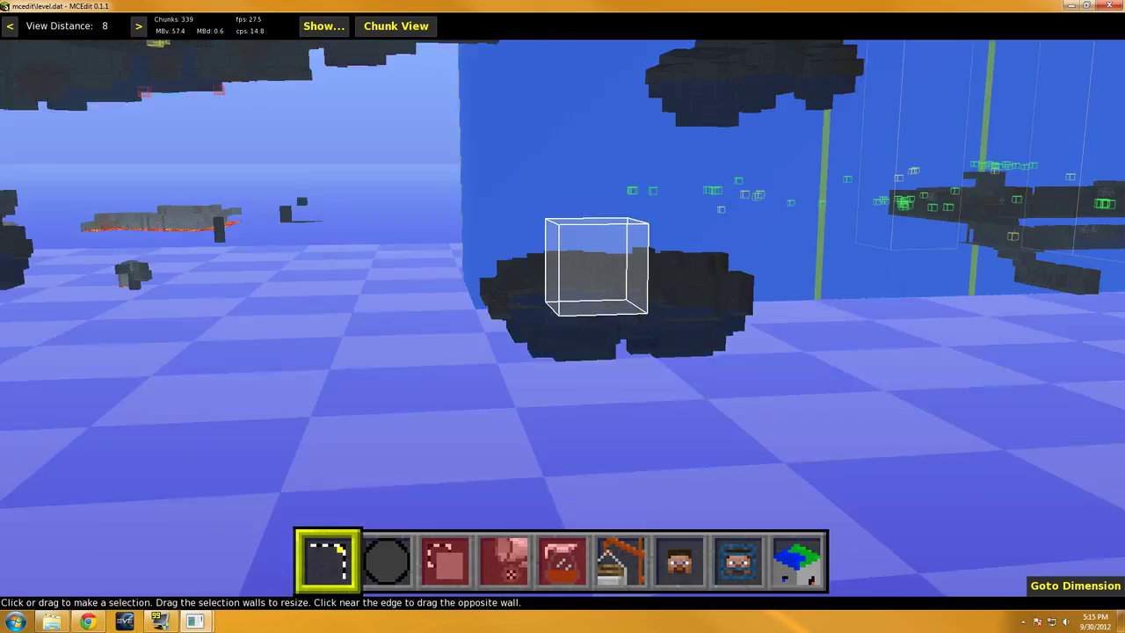
pyautogui.press('w')
pyautogui.press('w')
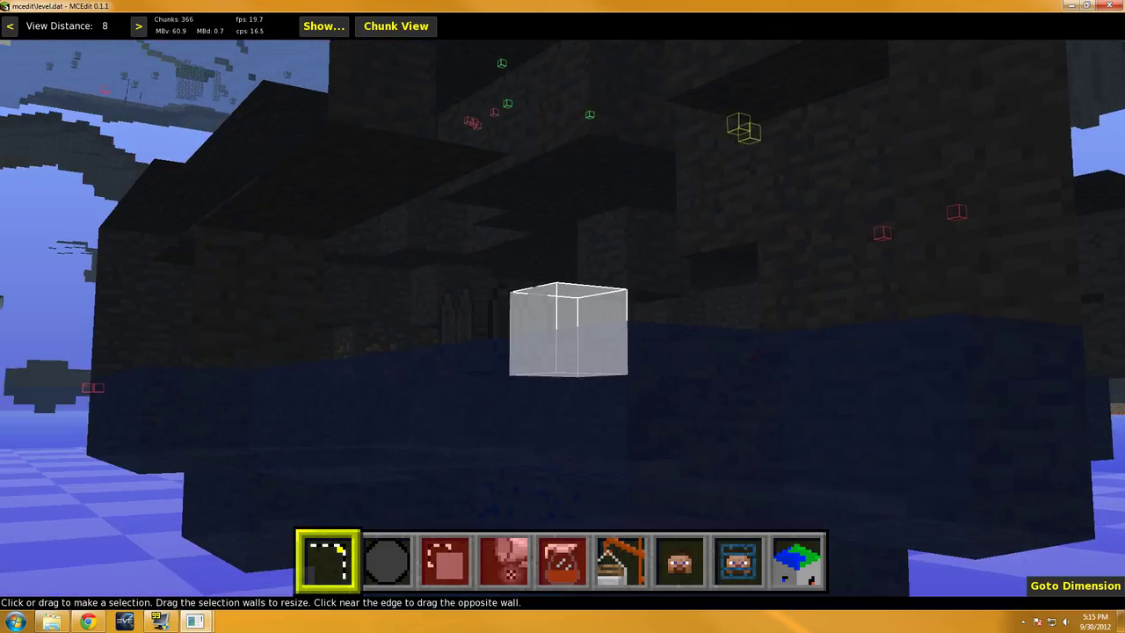
pyautogui.press('w')
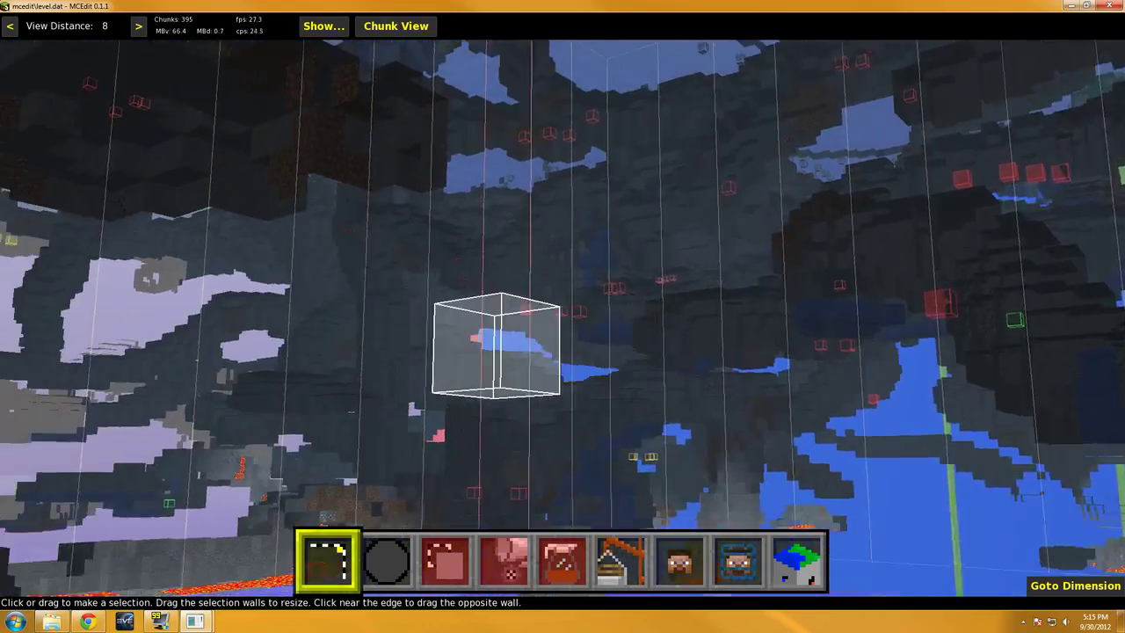
pyautogui.press('j')
pyautogui.press('w')
pyautogui.press('w')
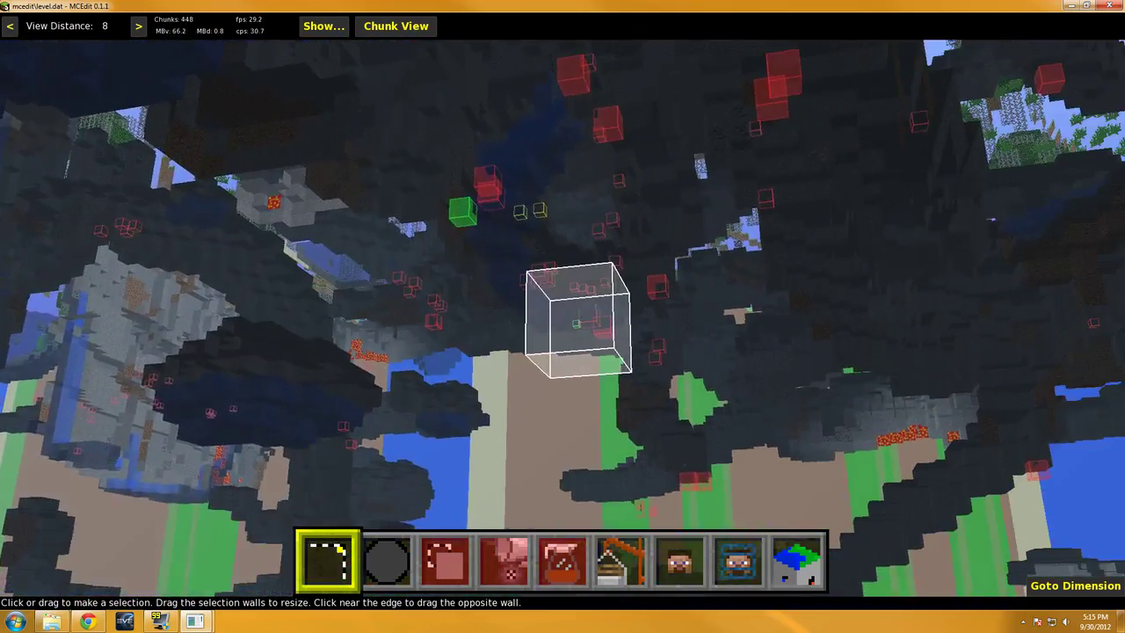
pyautogui.press('s')
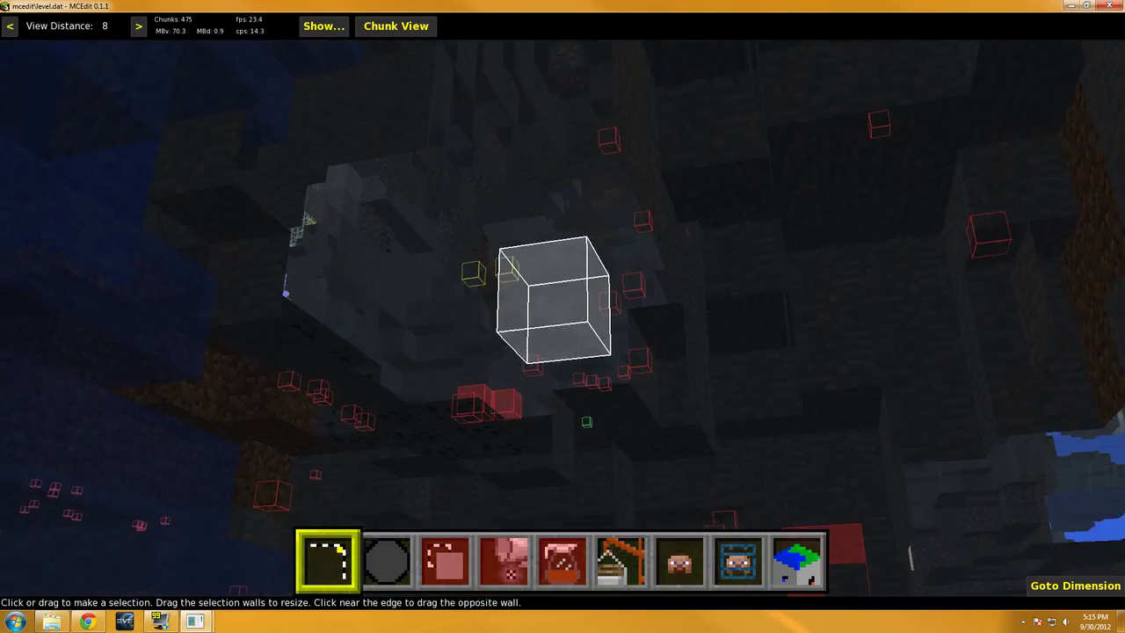
pyautogui.press('s')
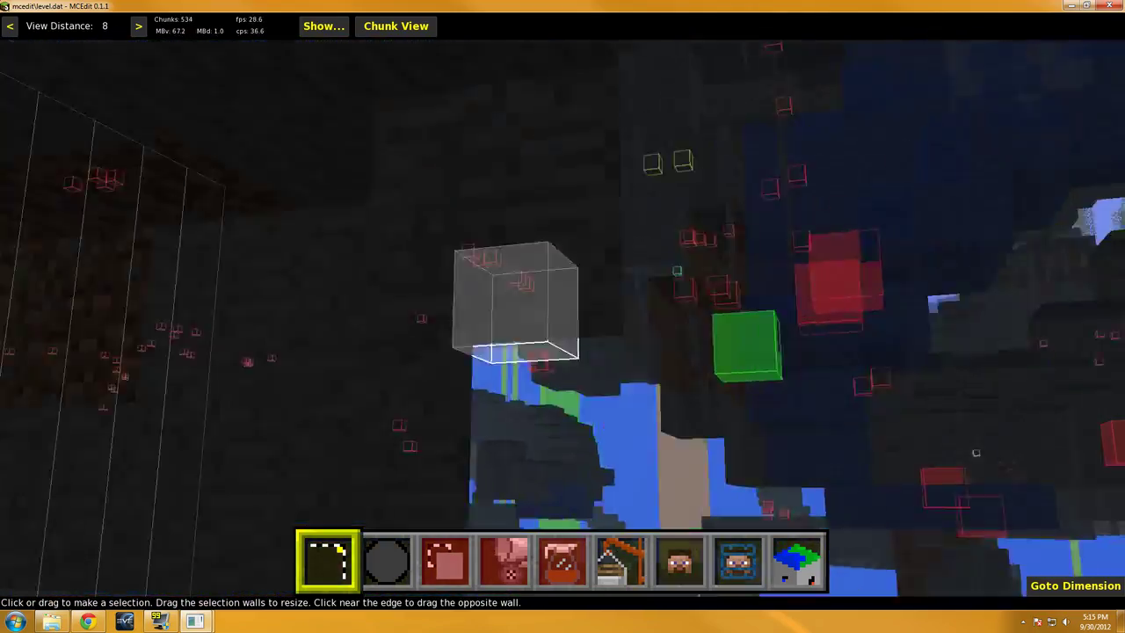
pyautogui.press('w')
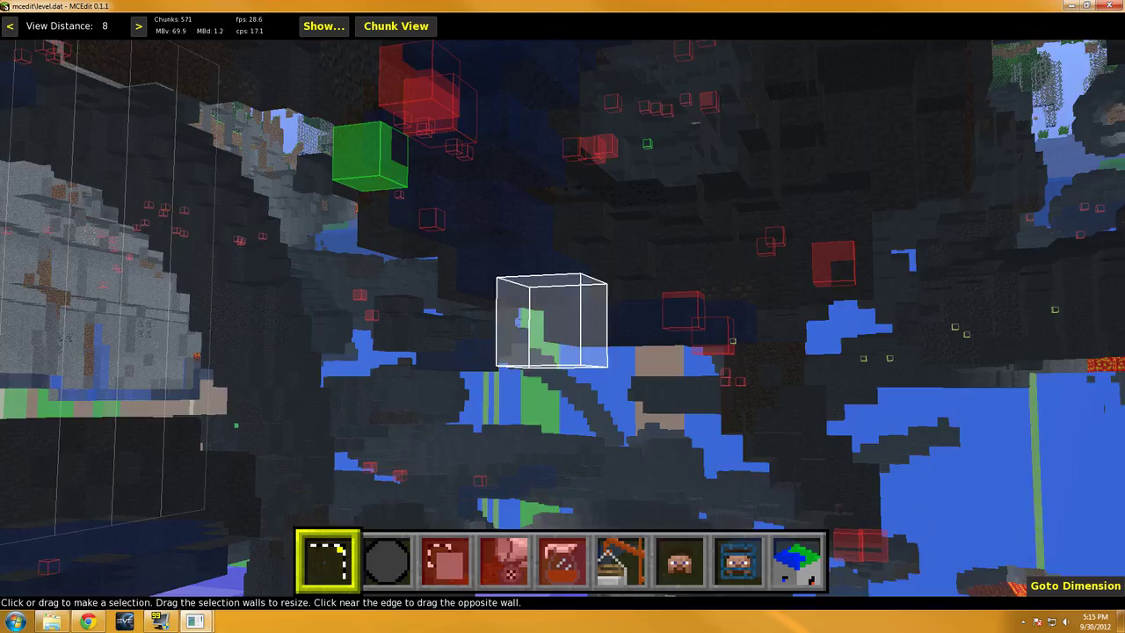
pyautogui.rightClick(519, 305)
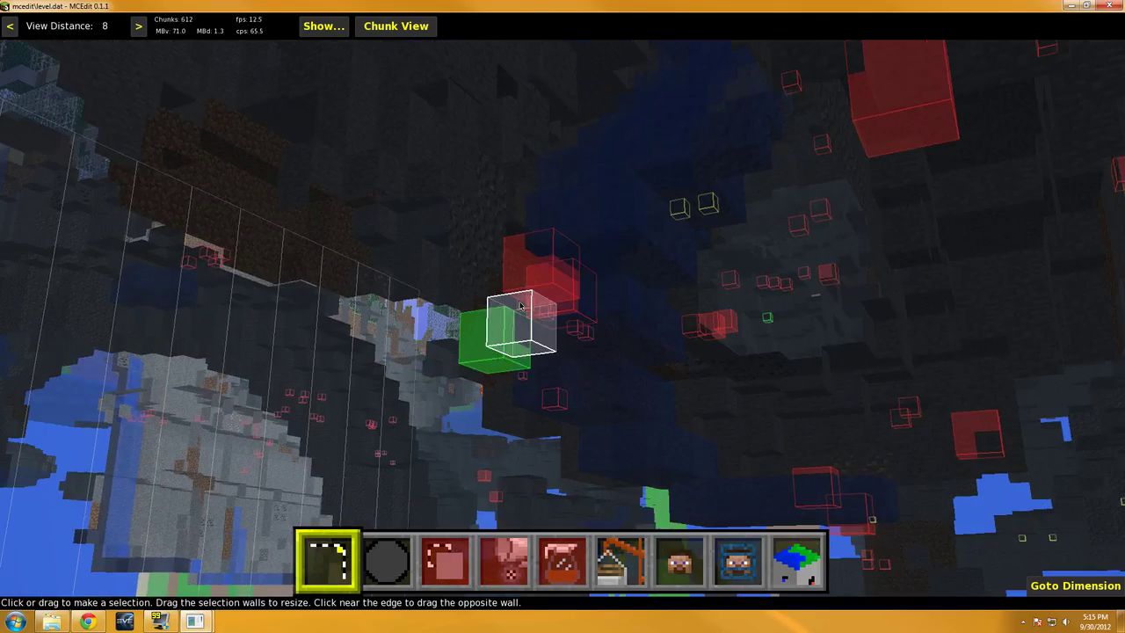
pyautogui.rightClick(429, 352)
# - Fly over the forest, swamp islands and shoreline to look for a suitable vine-covered tree
pyautogui.press('w')
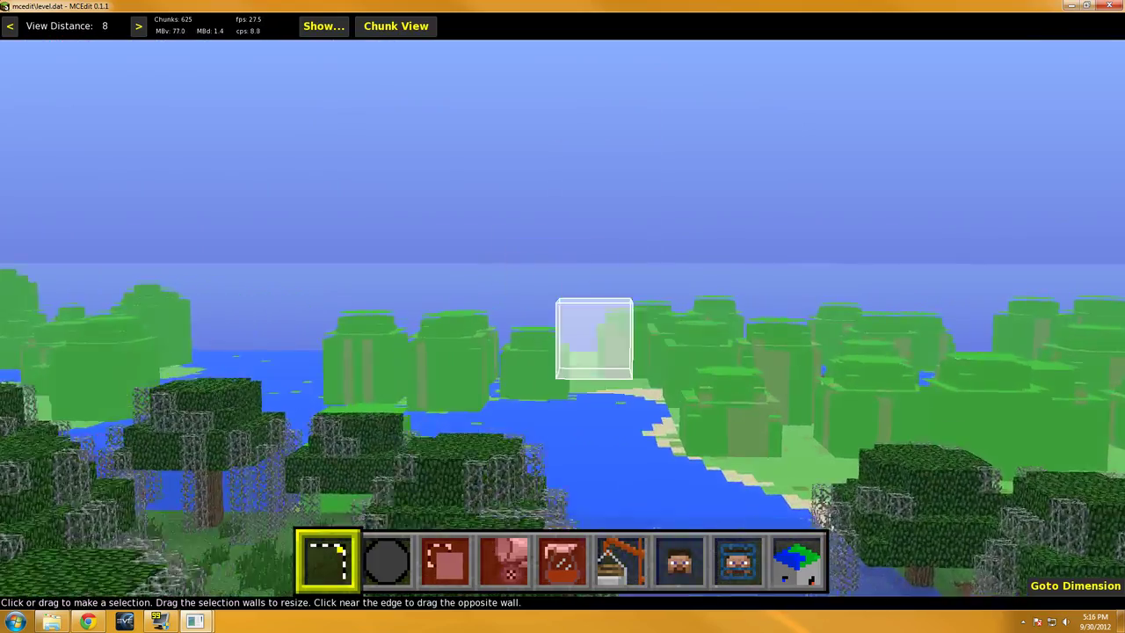
pyautogui.press('w')
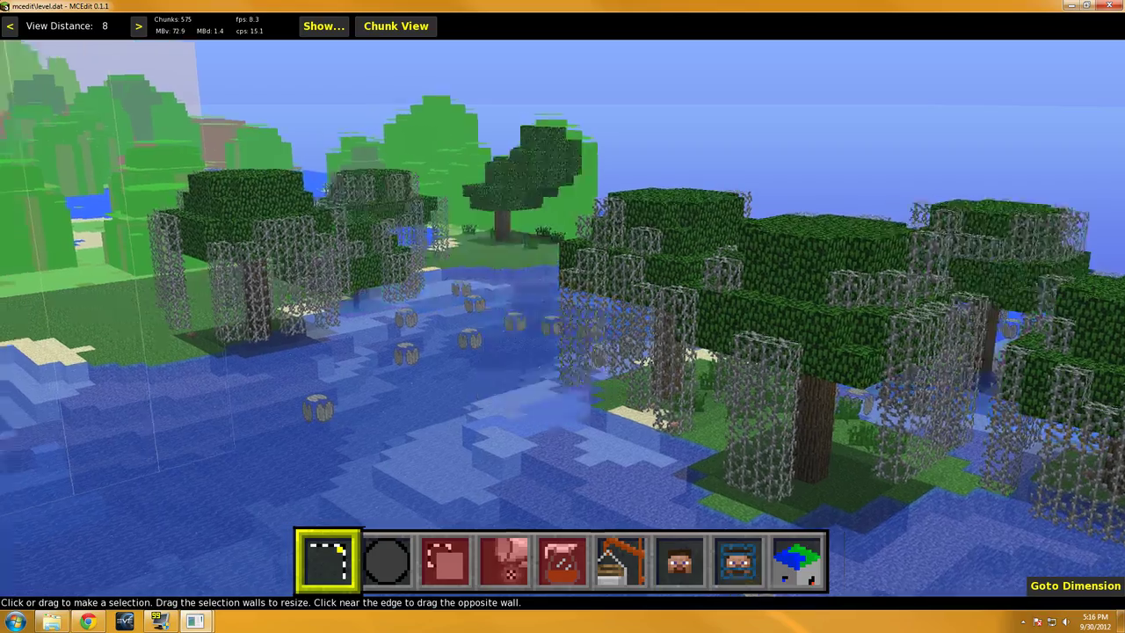
pyautogui.press('w')
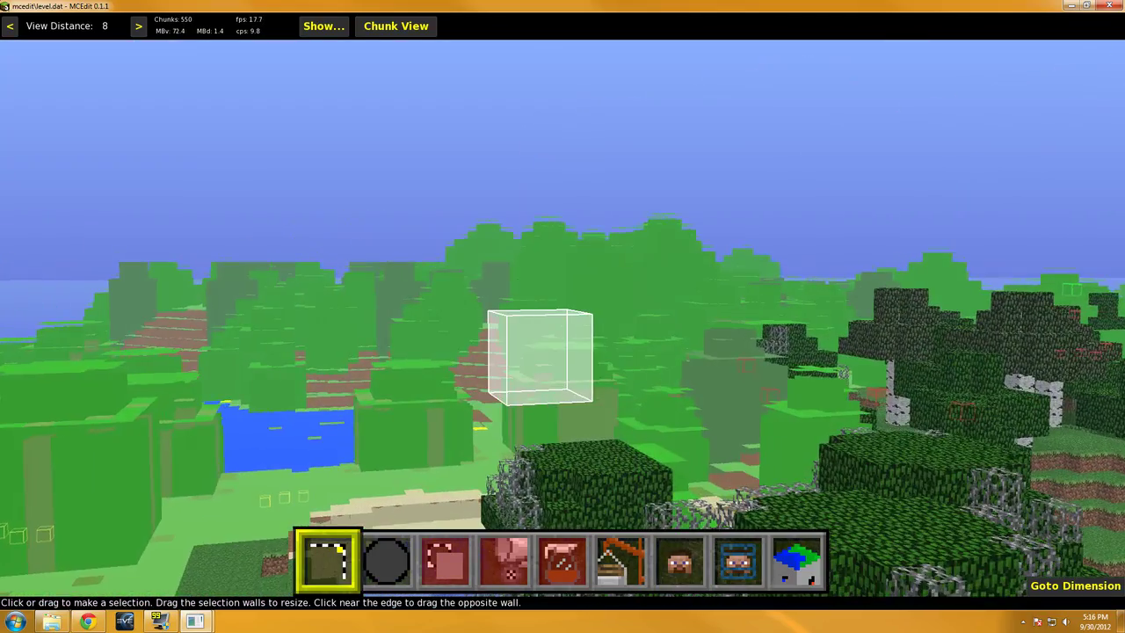
pyautogui.press('w')
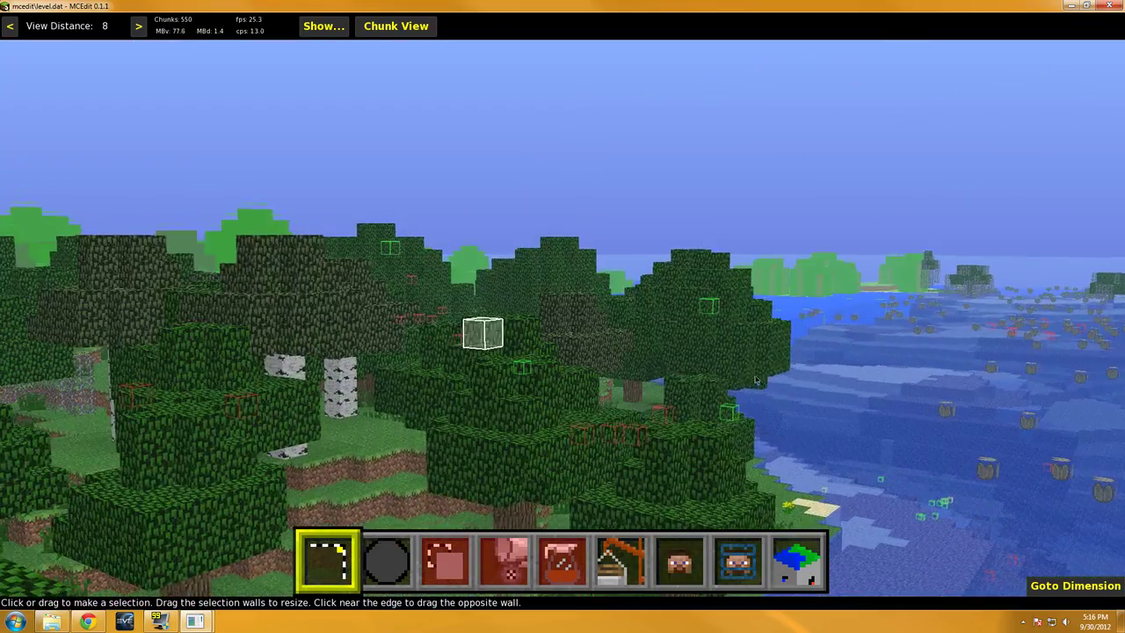
pyautogui.rightClick(563, 316)
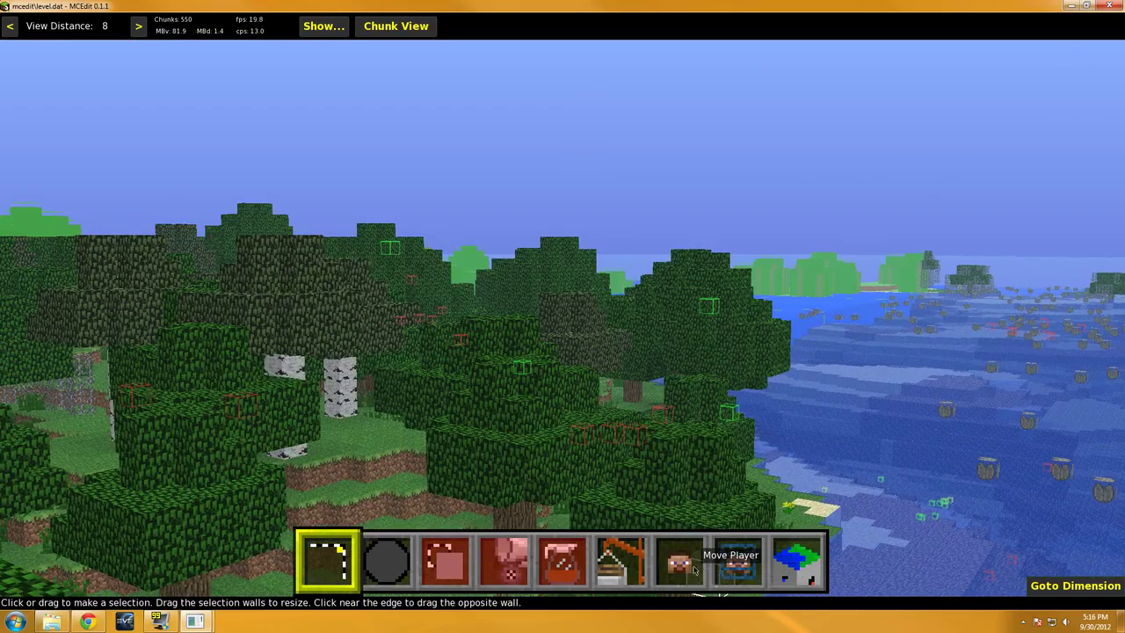
pyautogui.press('d')
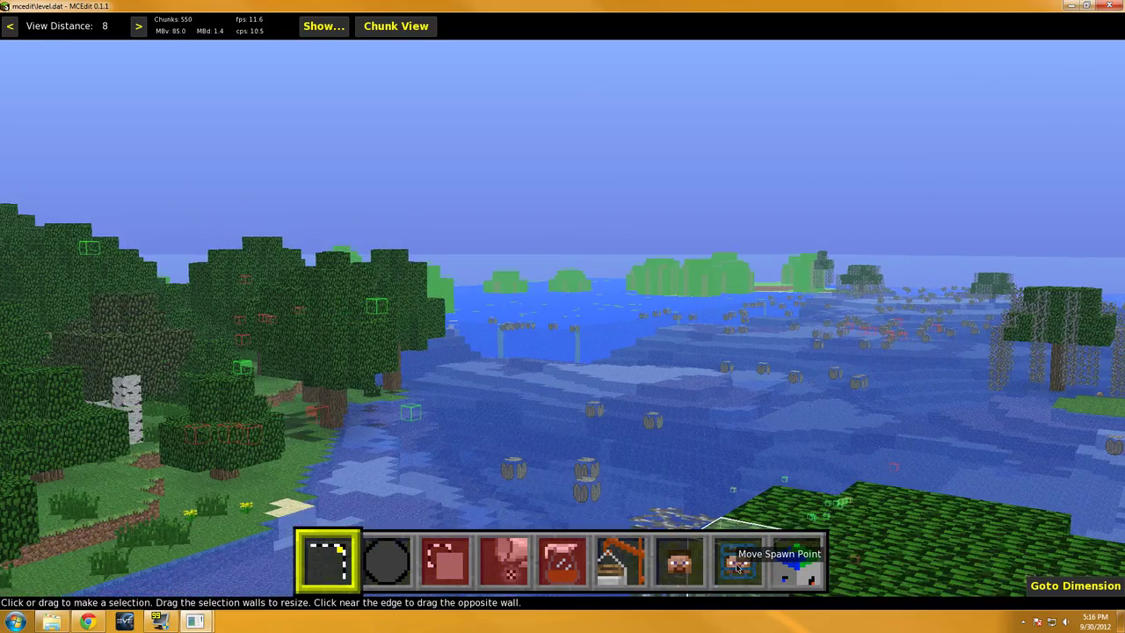
pyautogui.rightClick(714, 394)
pyautogui.press('w')
pyautogui.press('d')
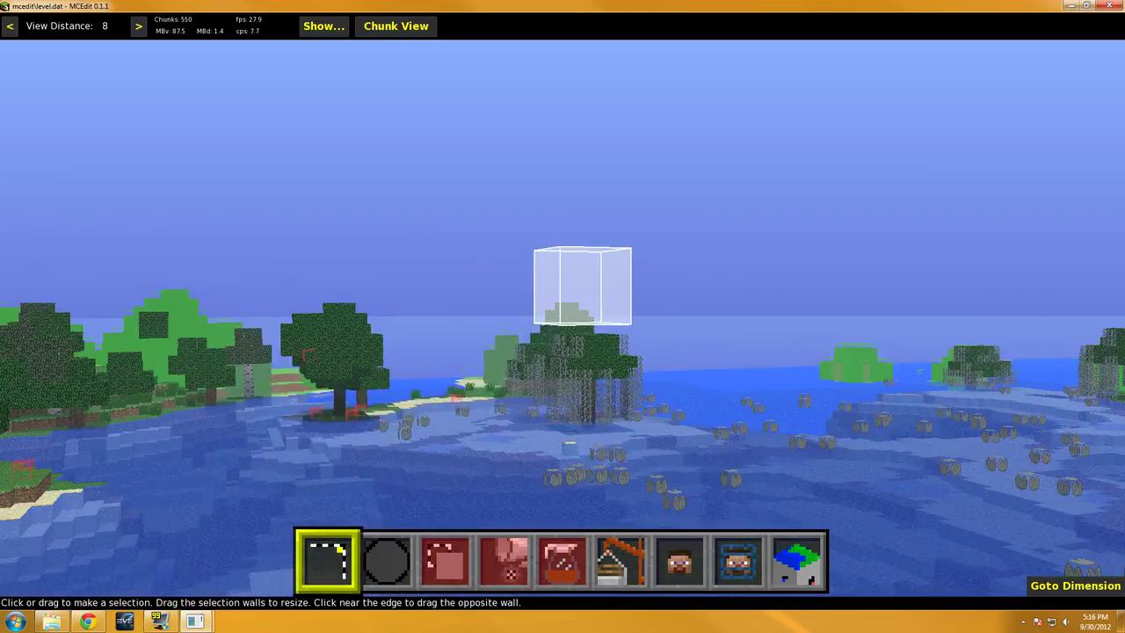
pyautogui.press('w')
pyautogui.press('k')
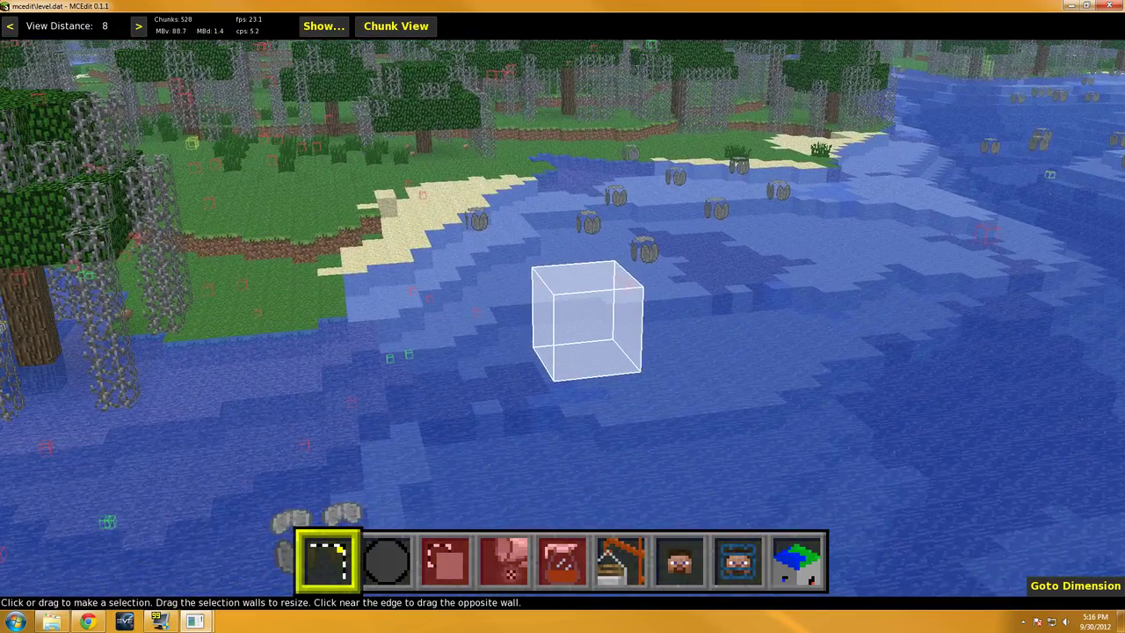
pyautogui.press('i')
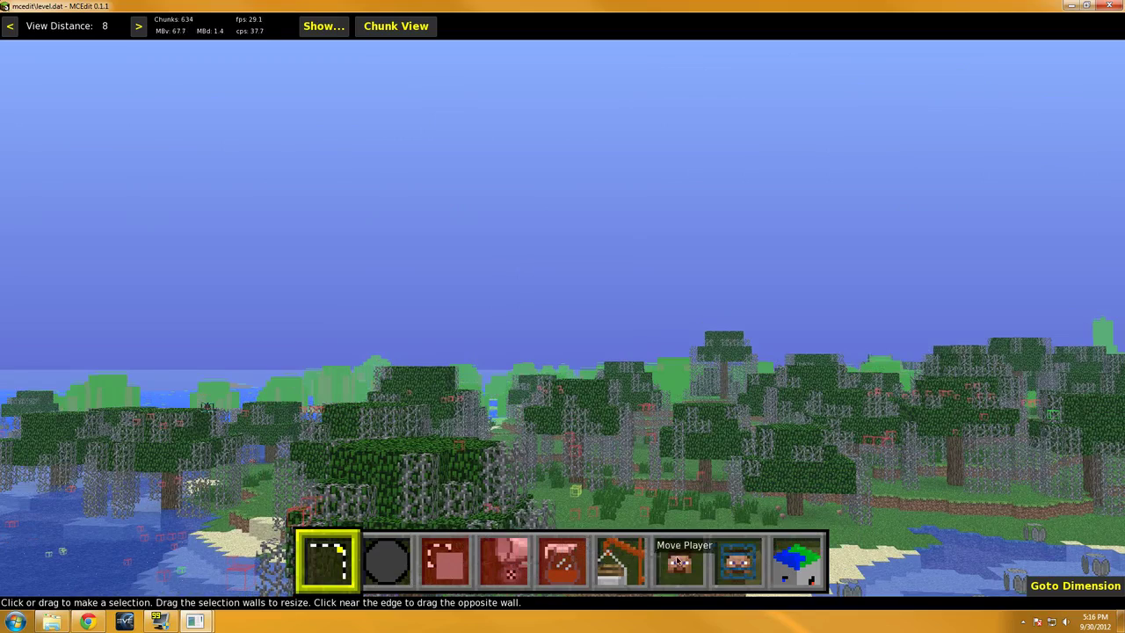
pyautogui.rightClick(734, 552)
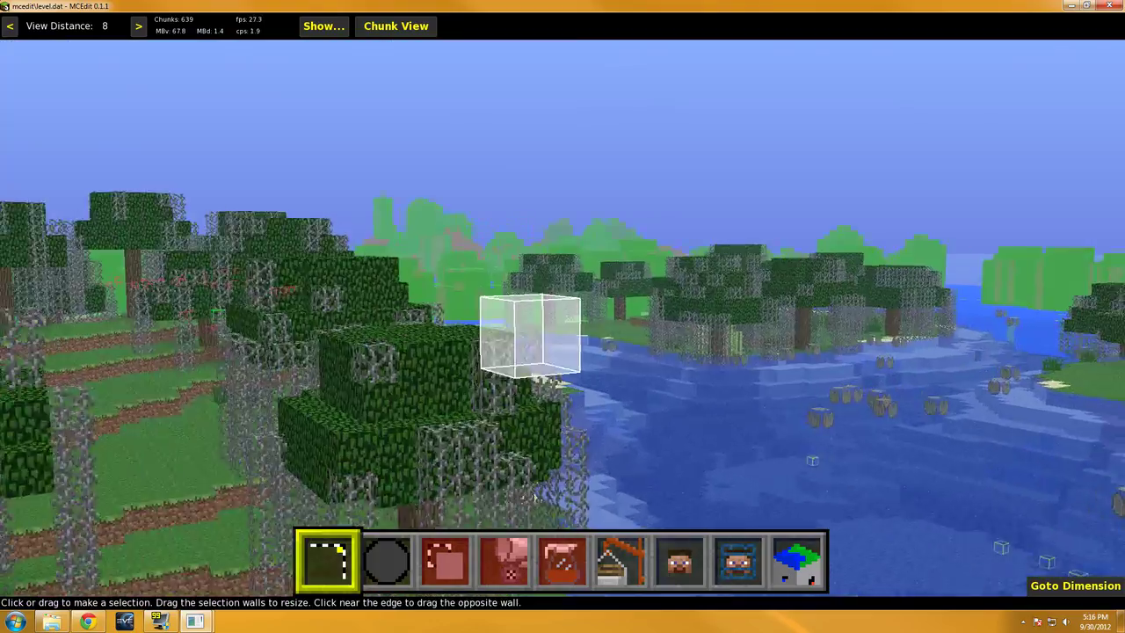
pyautogui.press('w')
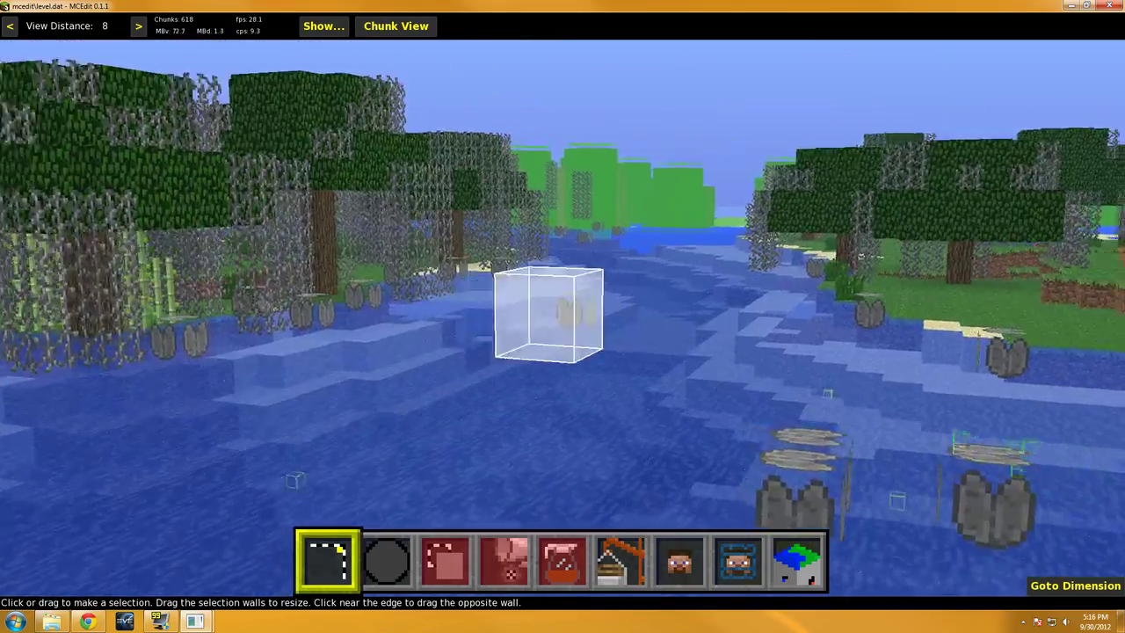
pyautogui.press('q')
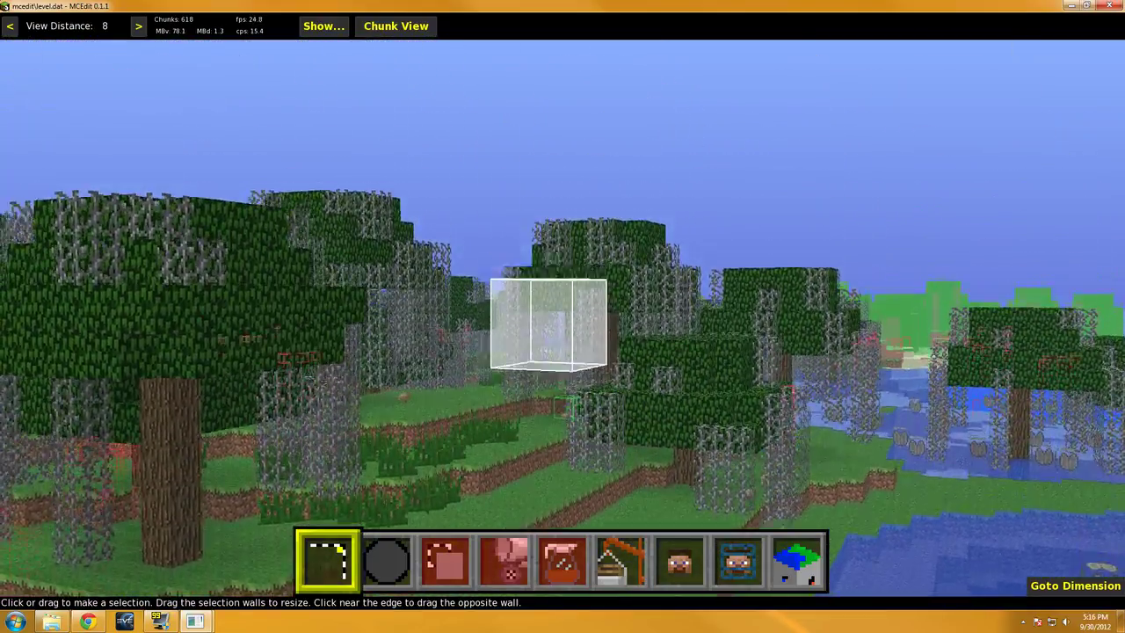
pyautogui.moveTo(598, 299); pyautogui.dragTo(602, 334, button='right')
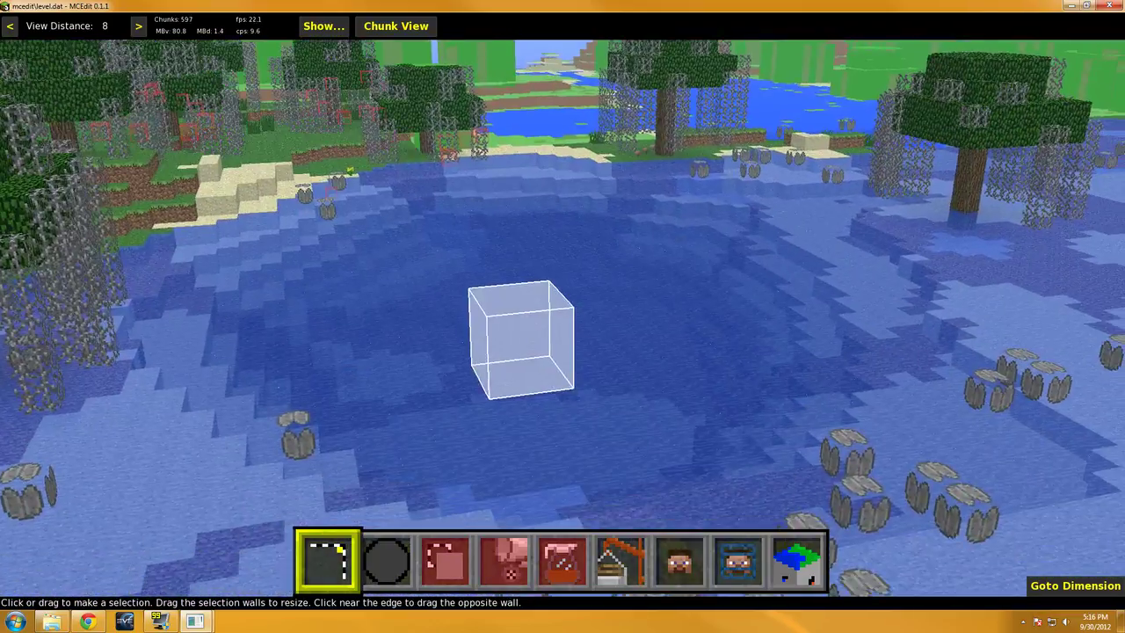
pyautogui.press('w')
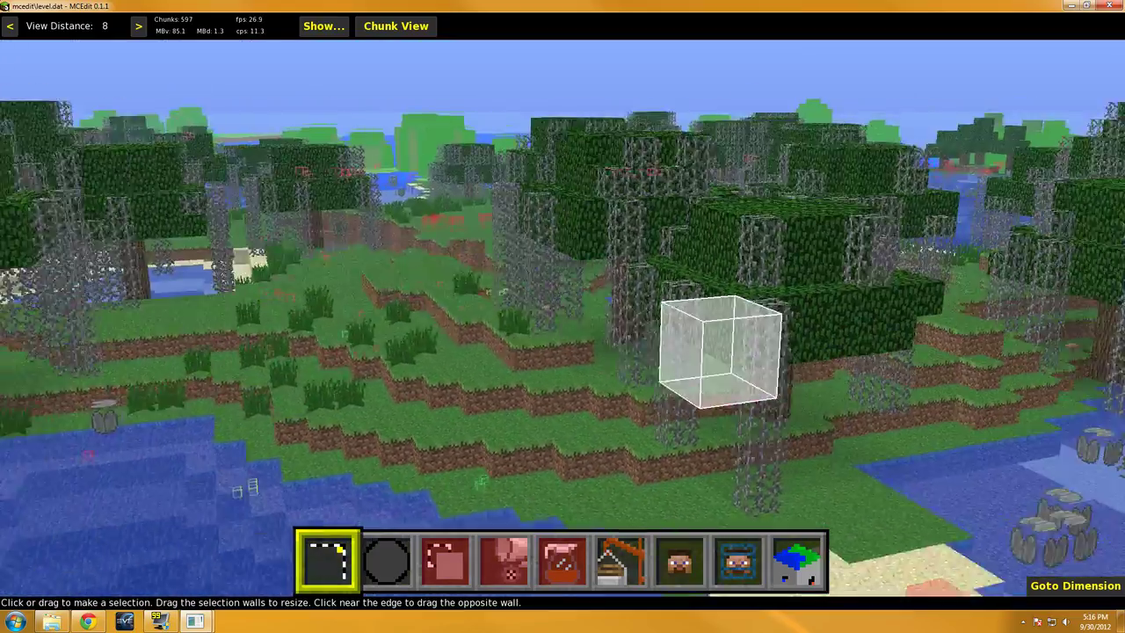
pyautogui.press('w')
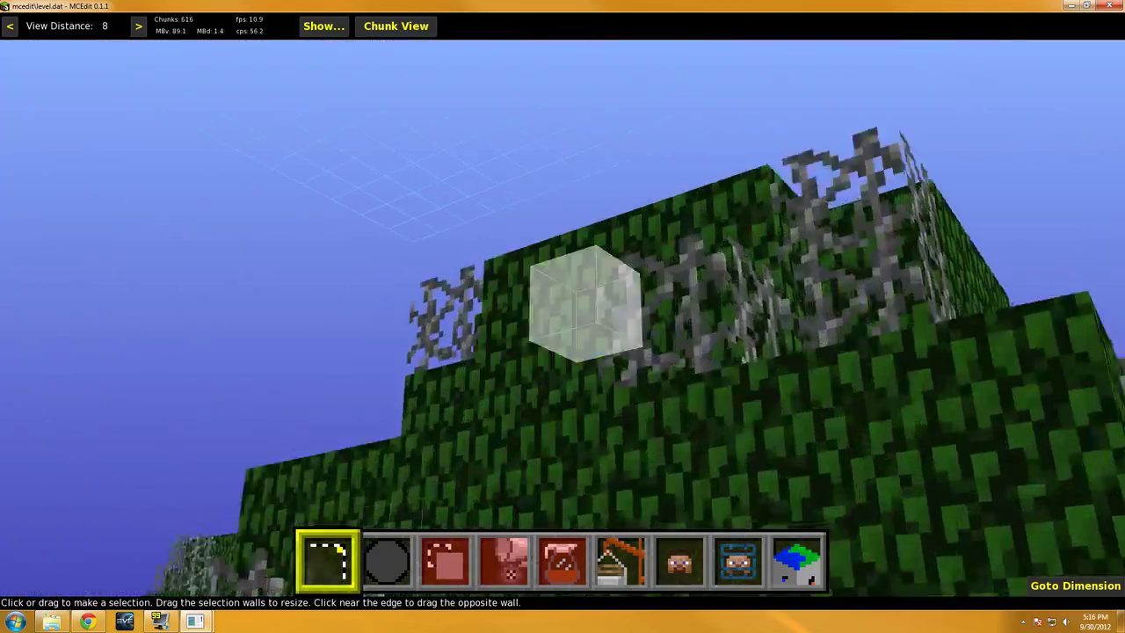
# - Select a region 9 blocks wide, 3 long and 2 high at the base of the swamp tree beside the water
pyautogui.rightClick(723, 477)
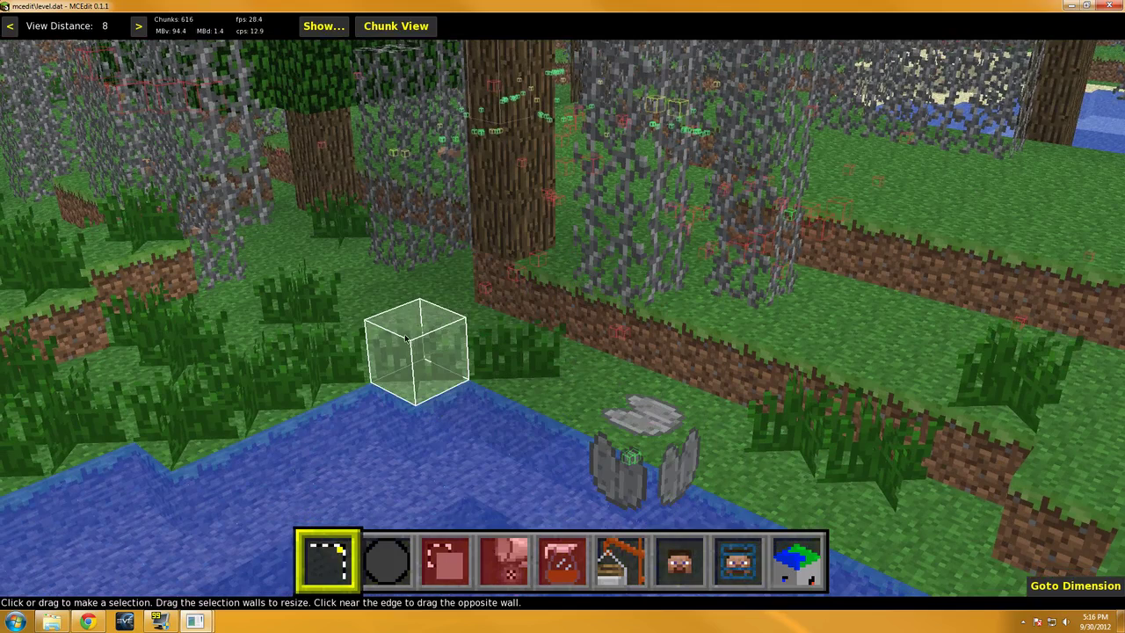
pyautogui.moveTo(514, 284); pyautogui.dragTo(843, 165)
pyautogui.rightClick(843, 165)
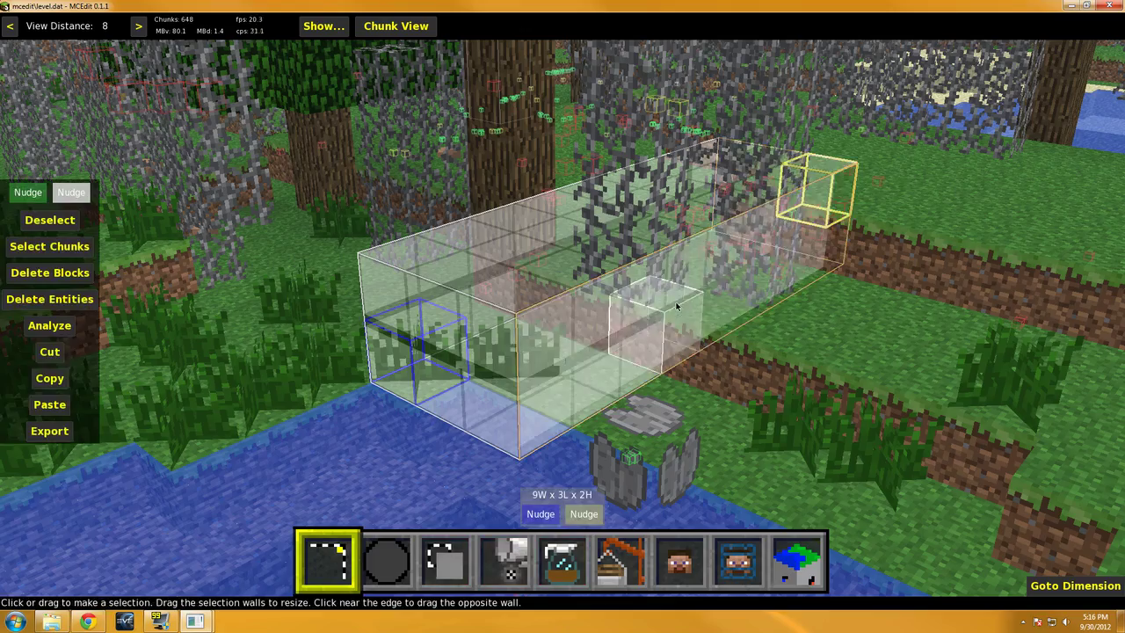
# - Extend the selection around the swamp tree's trunk to 8 blocks long and 4 blocks high
pyautogui.press('a')
pyautogui.press('a')
pyautogui.rightClick(751, 253)
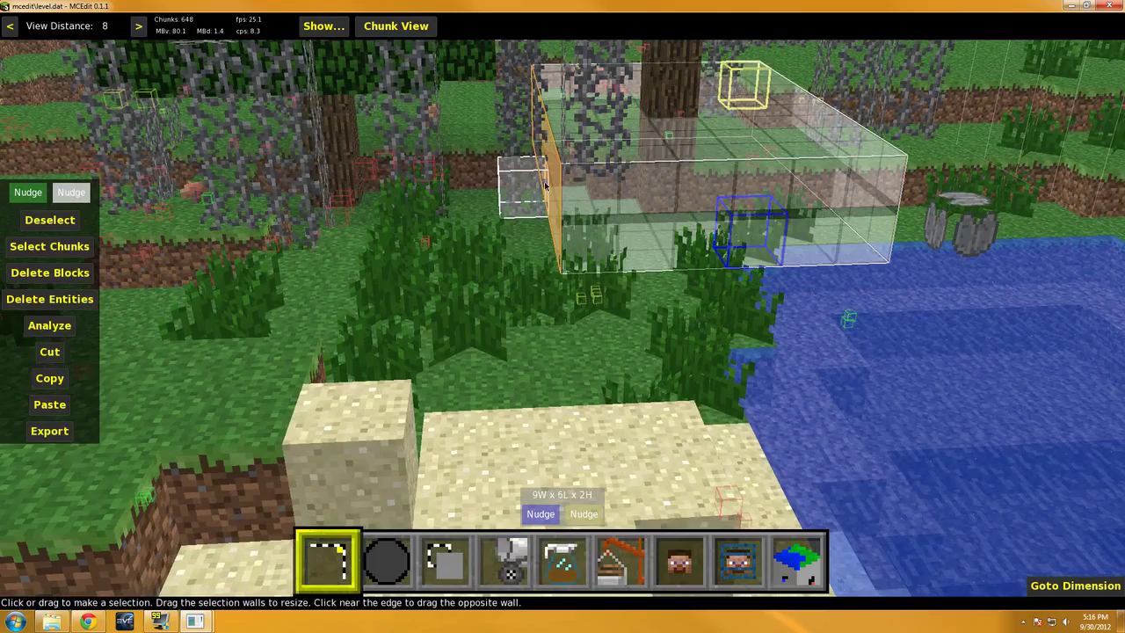
pyautogui.moveTo(482, 183); pyautogui.dragTo(466, 183)
pyautogui.moveTo(681, 151); pyautogui.dragTo(673, 63)
# - Raise the top of the selection above the tree's leaves to make it 10 blocks high
pyautogui.rightClick(736, 220)
pyautogui.press('space')
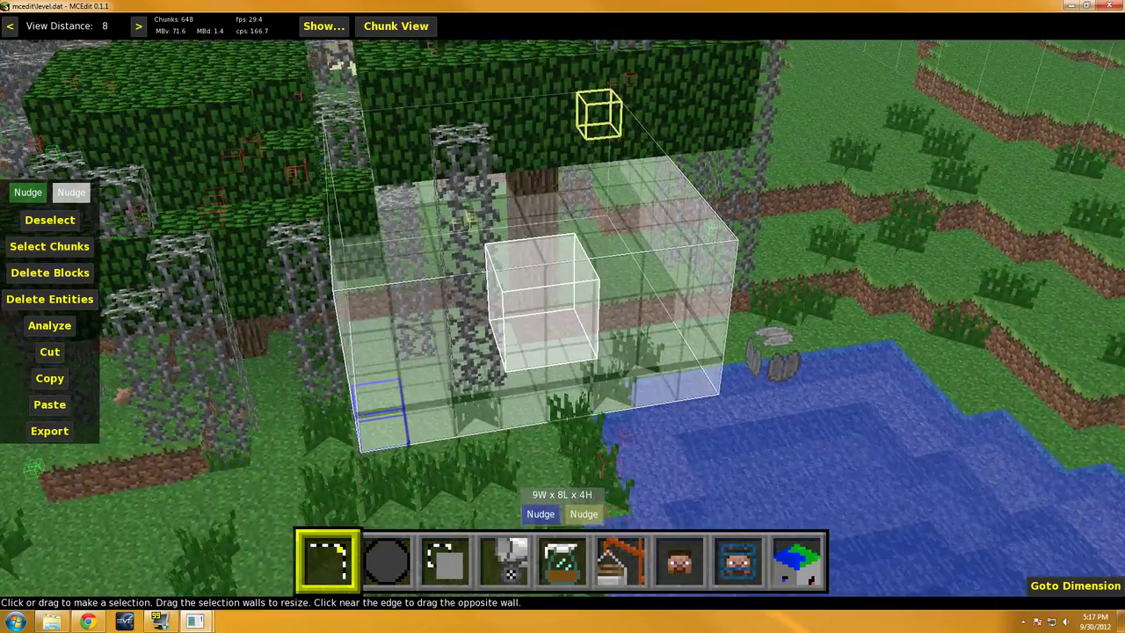
pyautogui.press('space')
pyautogui.rightClick(748, 271)
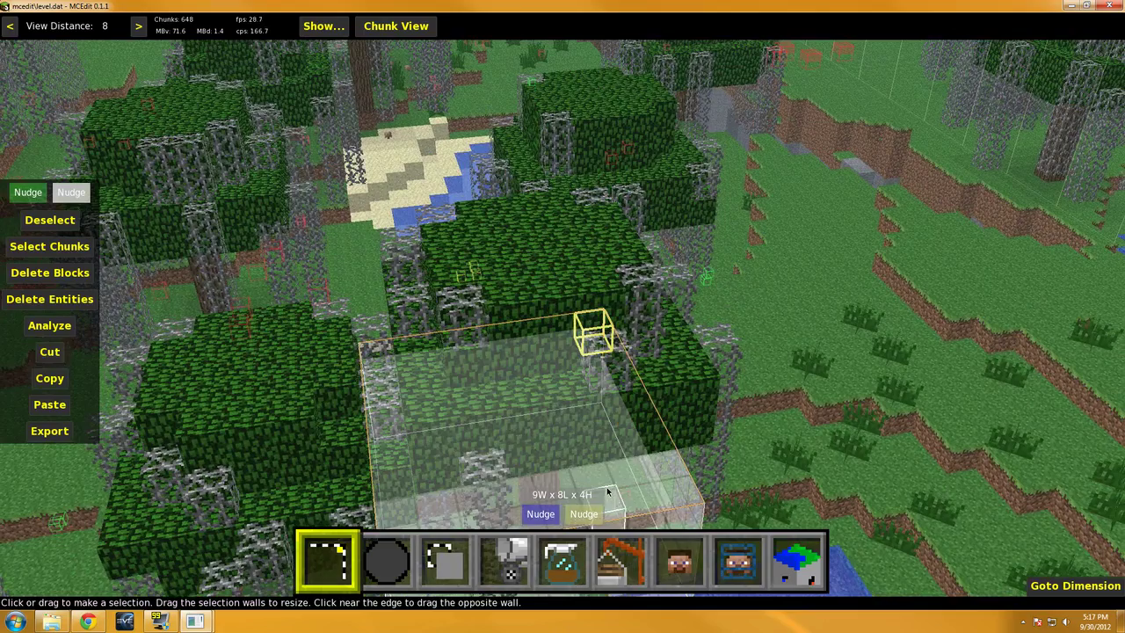
pyautogui.moveTo(607, 490); pyautogui.dragTo(615, 334)
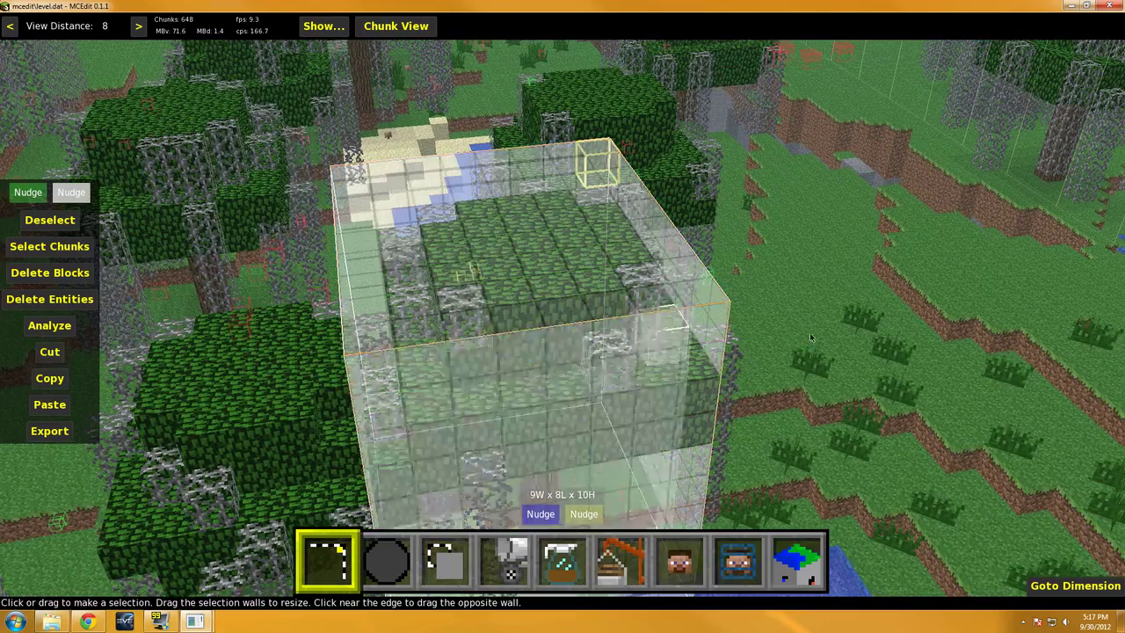
# - Extend the selection's side wall past the tree's hanging vines to make it 10 blocks long
pyautogui.rightClick(810, 338)
pyautogui.press('d')
pyautogui.rightClick(810, 338)
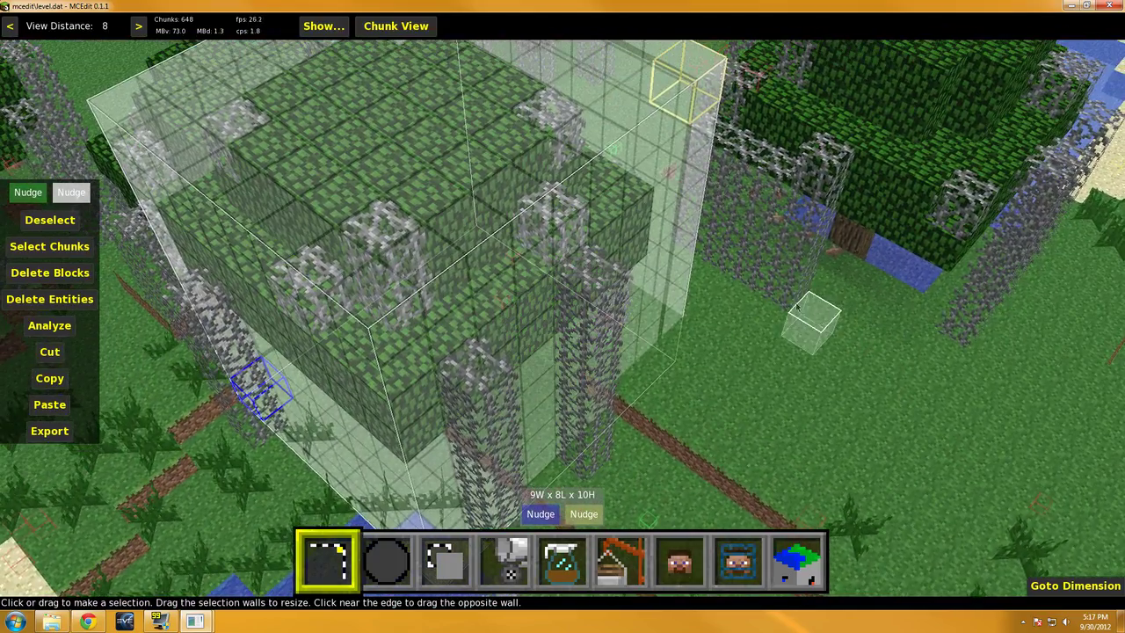
pyautogui.moveTo(679, 279); pyautogui.dragTo(708, 295)
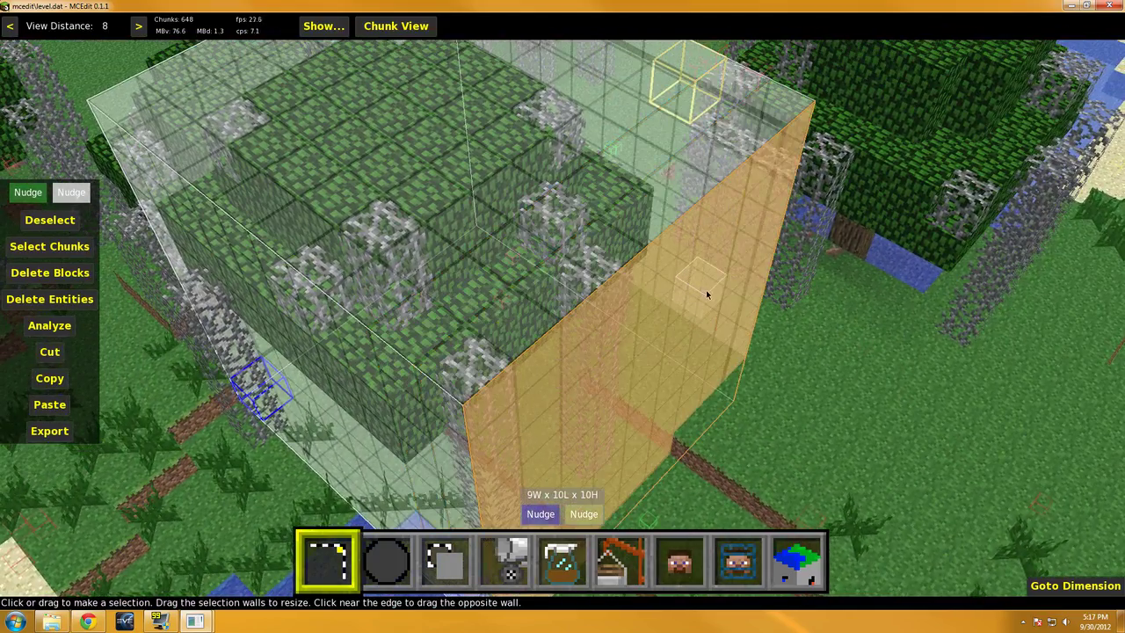
# - Examine the selection box around the swamp tree from several sides to check that it encloses the leaves, trunk and vines
pyautogui.press('s')
pyautogui.rightClick(708, 294)
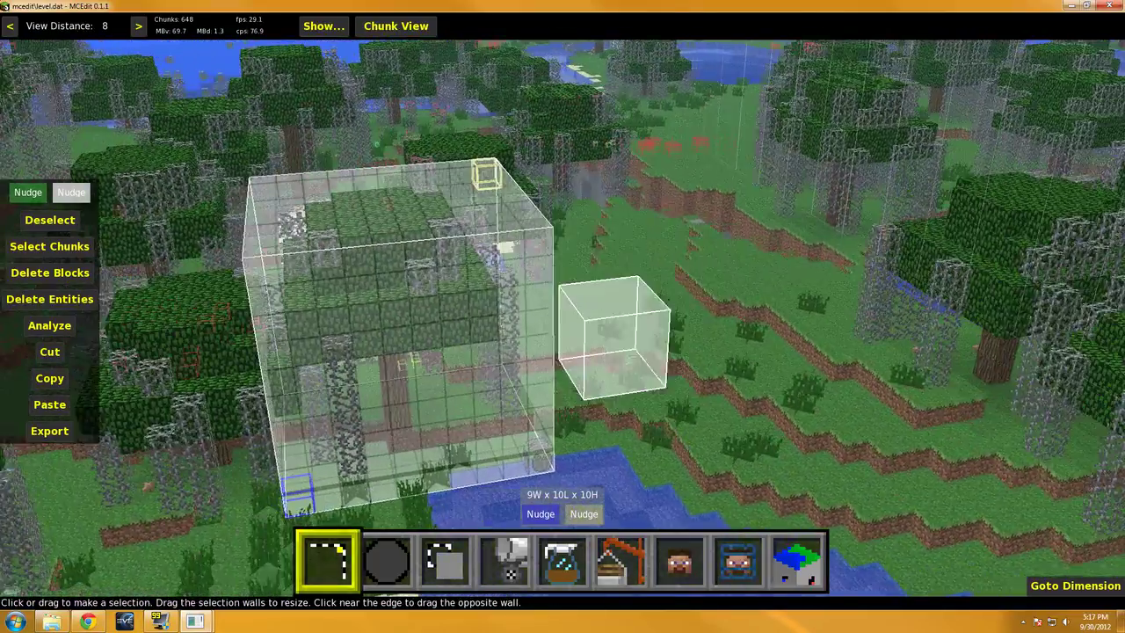
pyautogui.press('a')
pyautogui.press('w')
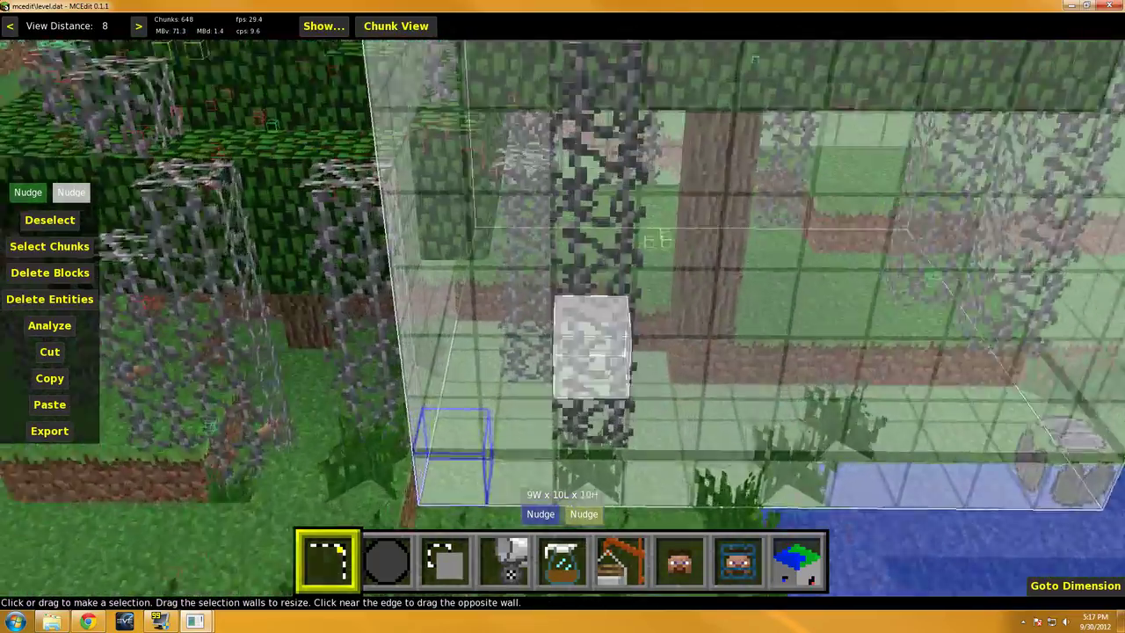
pyautogui.press('a')
pyautogui.press('d')
pyautogui.rightClick(707, 294)
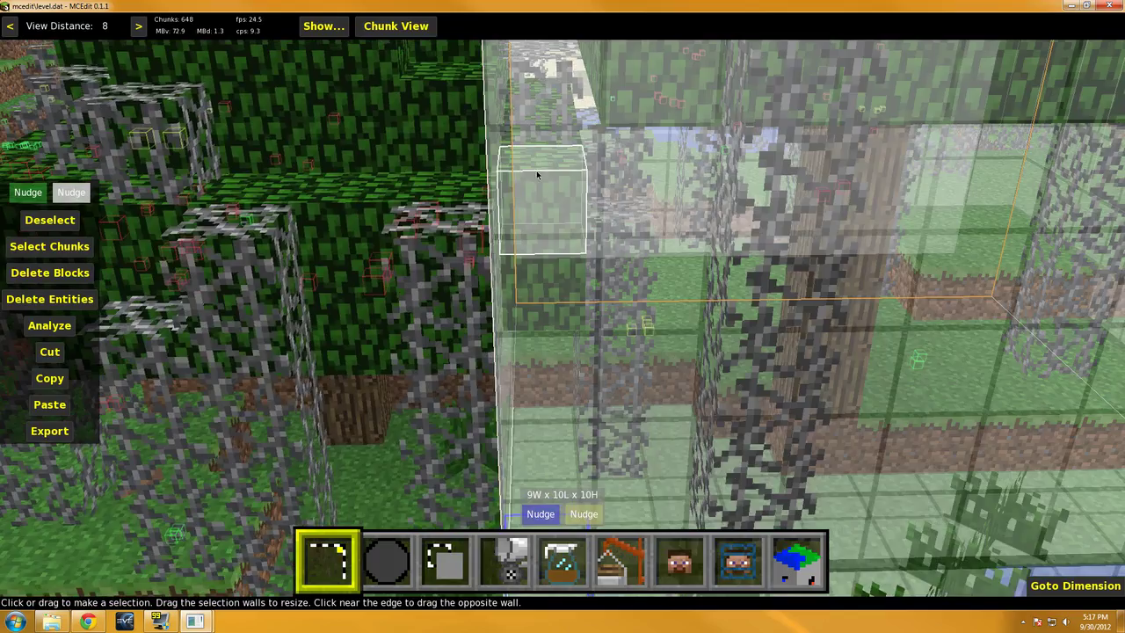
pyautogui.press('s')
pyautogui.press('d')
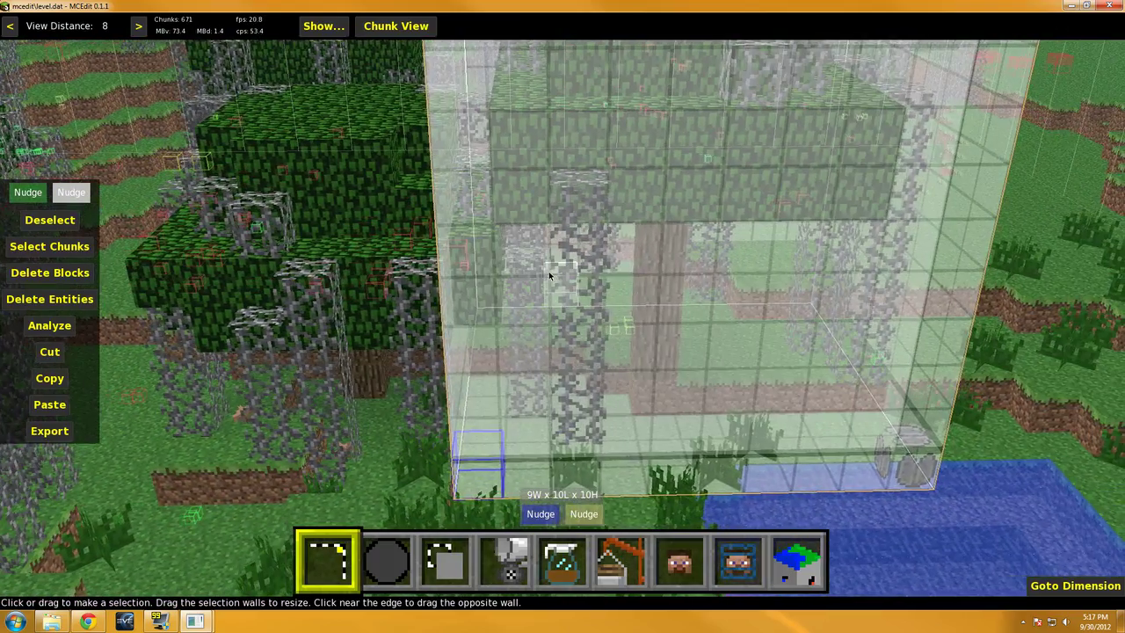
pyautogui.press('a')
pyautogui.press('d')
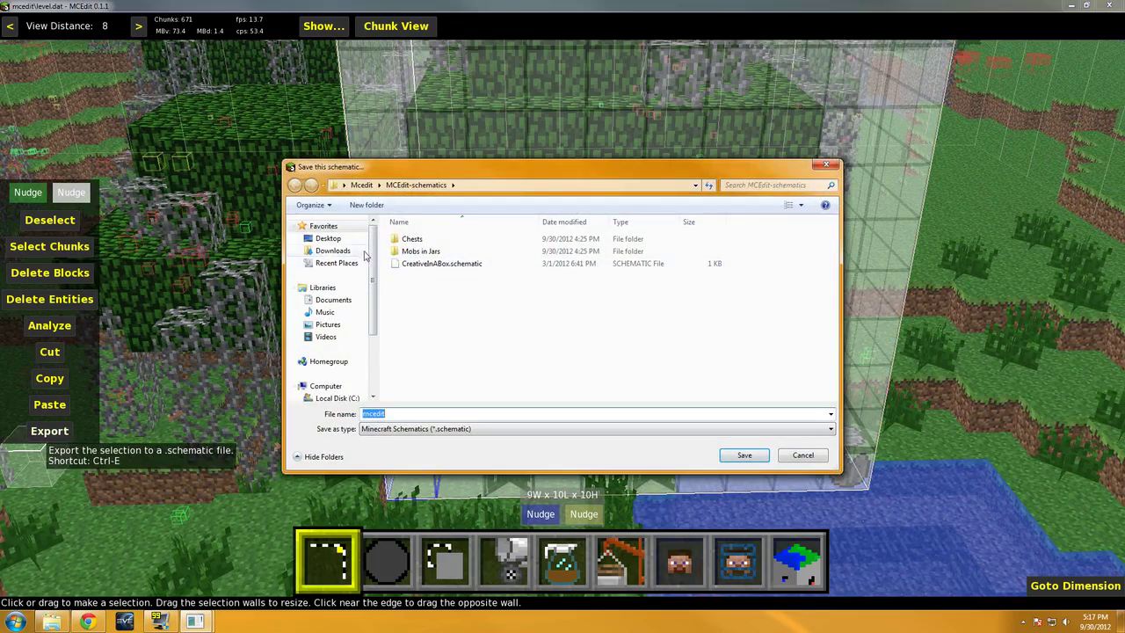
# - Export the selected tree as a schematic named "vine tree" into the Schematics folder of Mine-imator on the desktop
pyautogui.click(330, 239)
pyautogui.doubleClick(432, 338)
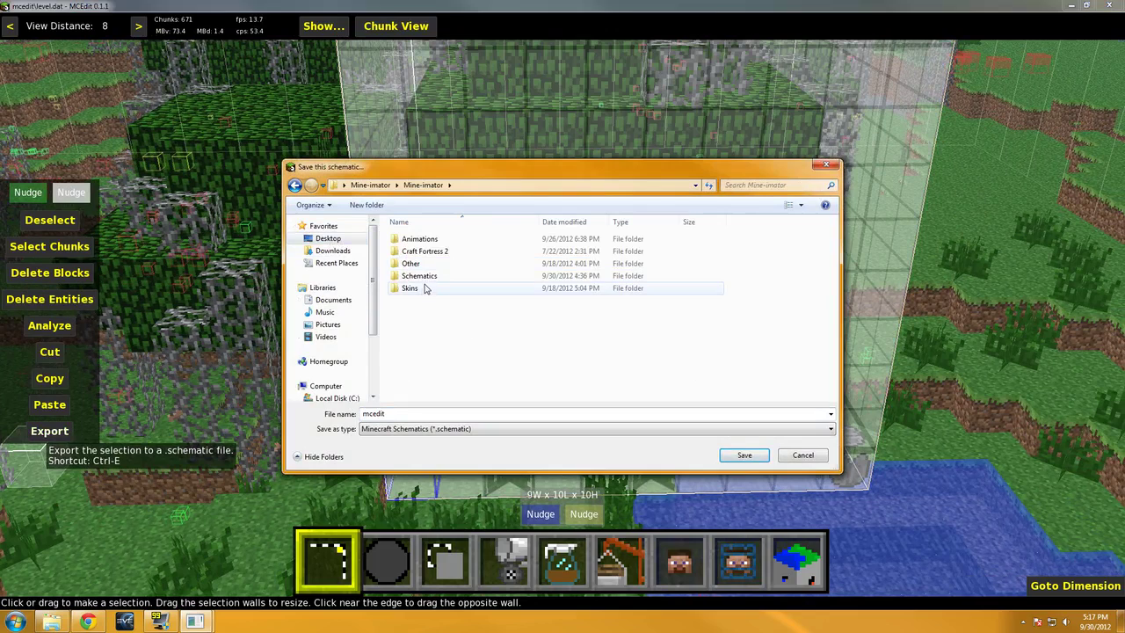
pyautogui.doubleClick(425, 276)
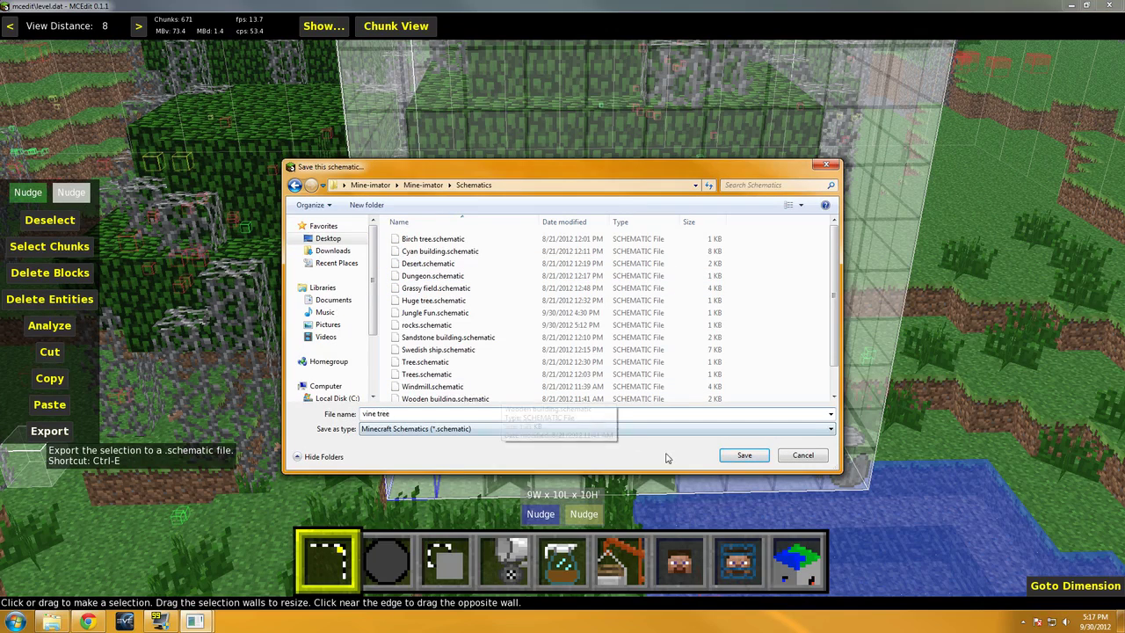
pyautogui.click(745, 456)
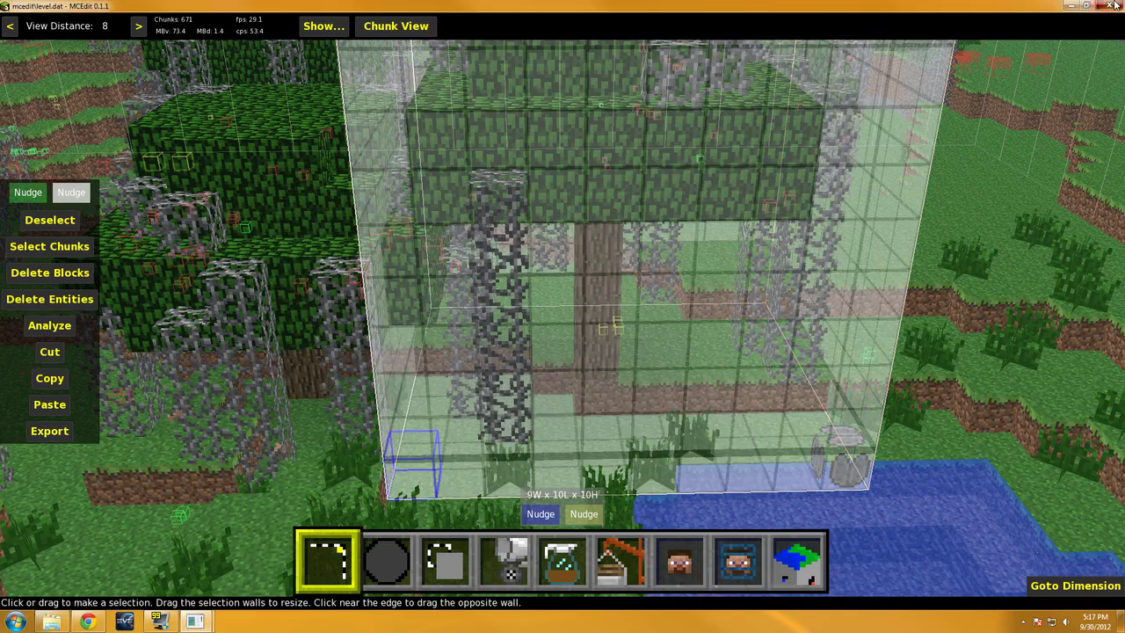
# - Close MCEdit, then launch Mine-imator from its desktop folder and maximize its window
pyautogui.click(1115, 5)
pyautogui.click(667, 45)
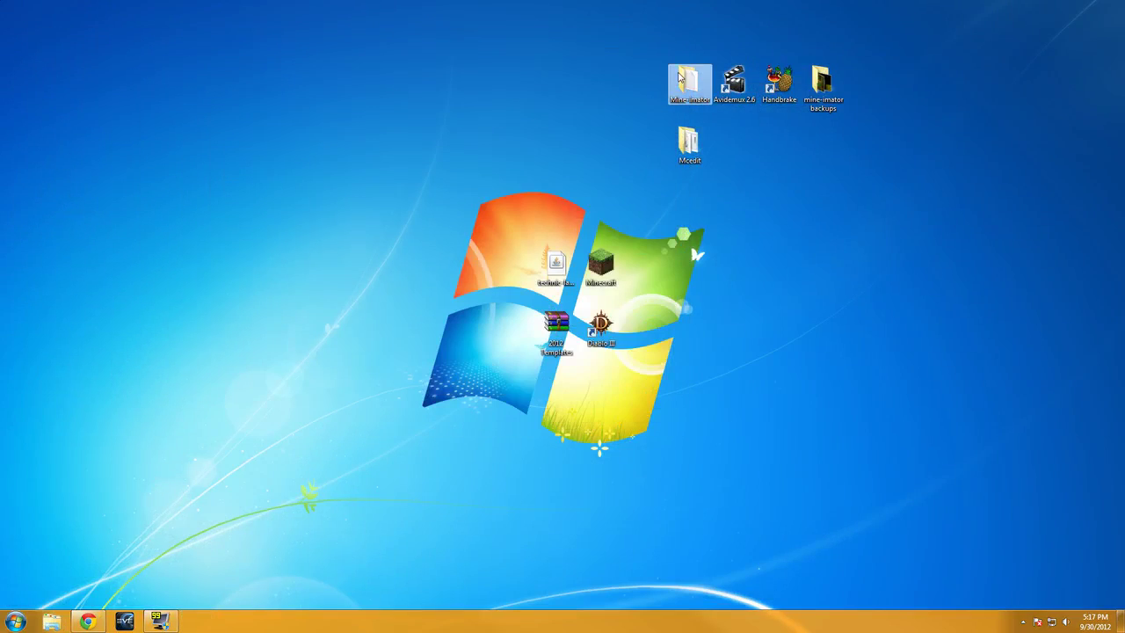
pyautogui.doubleClick(679, 77)
pyautogui.doubleClick(274, 138)
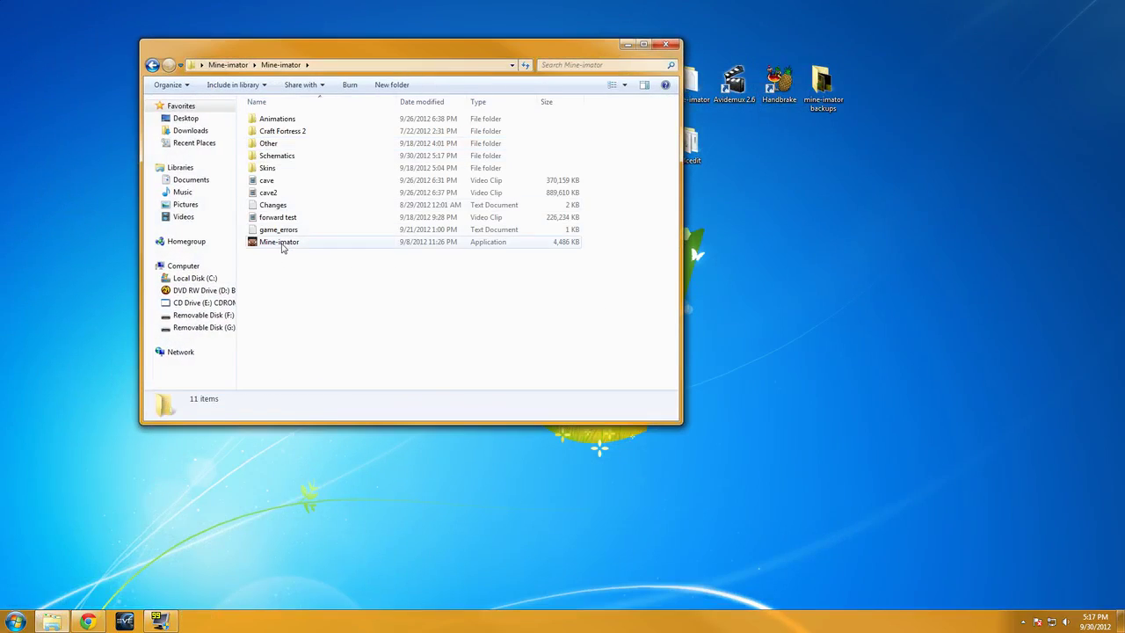
pyautogui.doubleClick(280, 243)
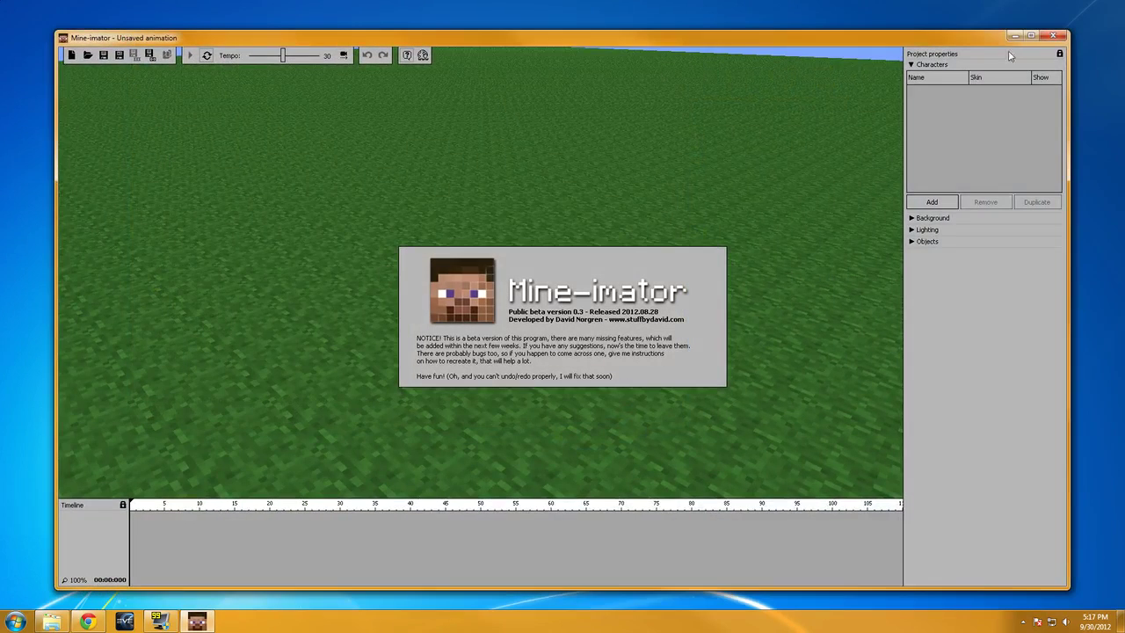
pyautogui.click(1033, 36)
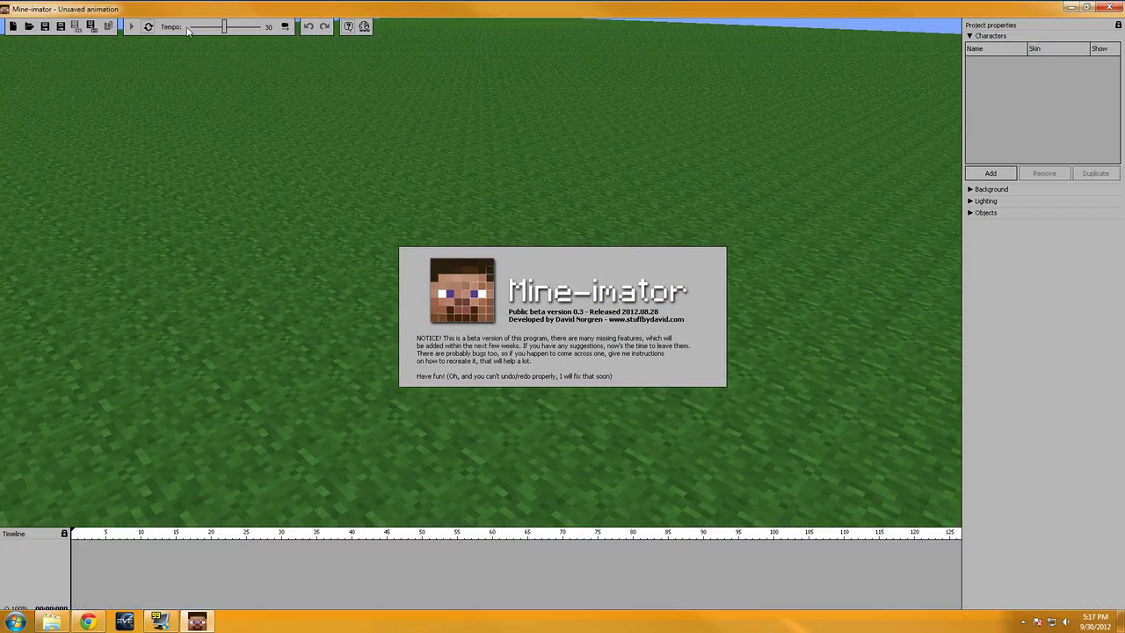
# - Add a new object to the project and name it "vine tree"
pyautogui.click(969, 213)
pyautogui.click(991, 350)
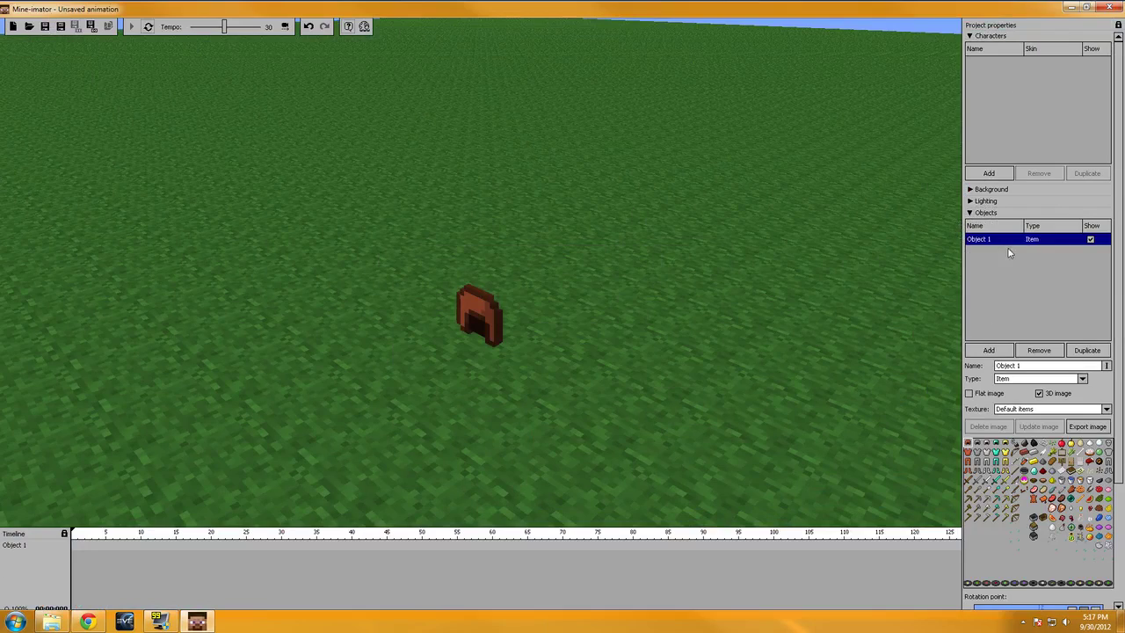
pyautogui.click(1015, 366)
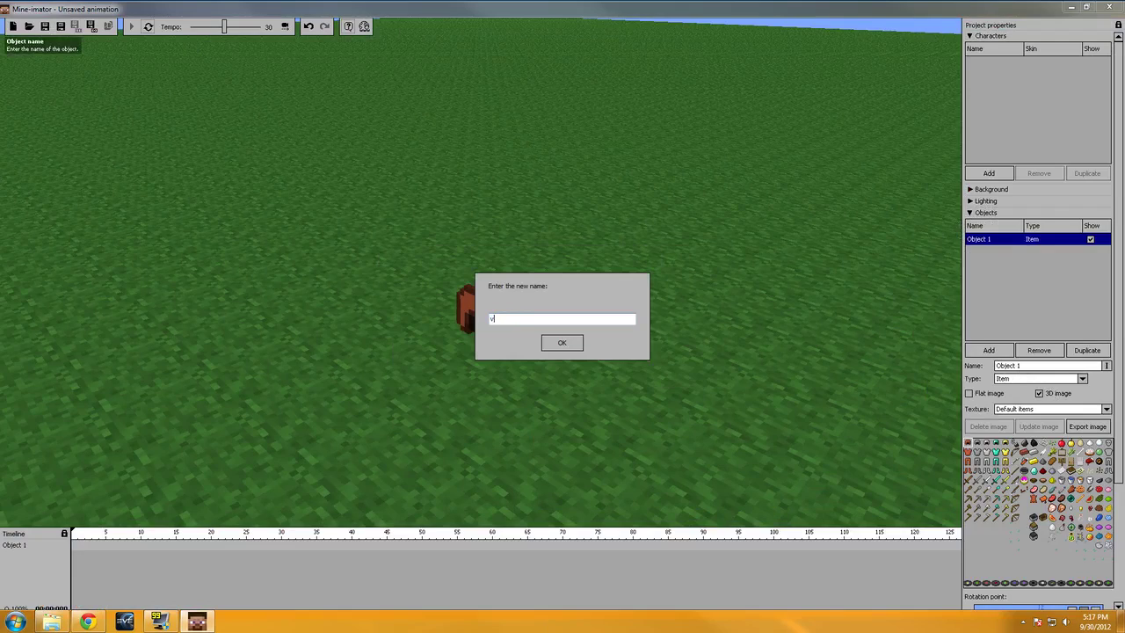
pyautogui.write('vine tree')
pyautogui.press('Return')
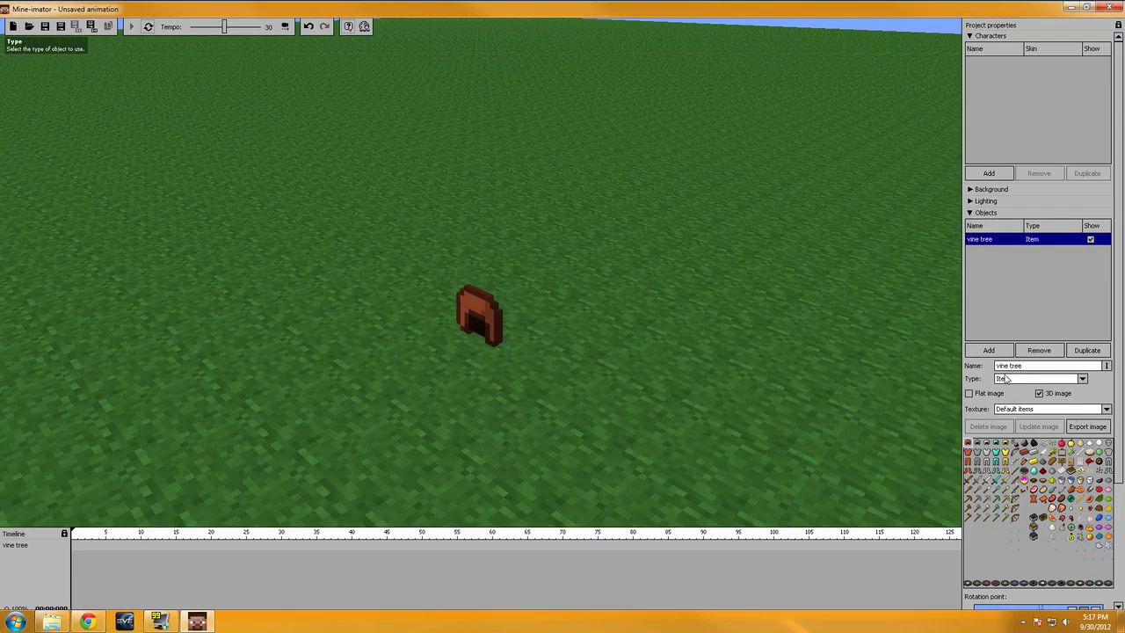
# - Change the vine tree object's type to Scenery and load vine tree.schematic from the Schematics folder into it
pyautogui.click(1004, 379)
pyautogui.click(1025, 420)
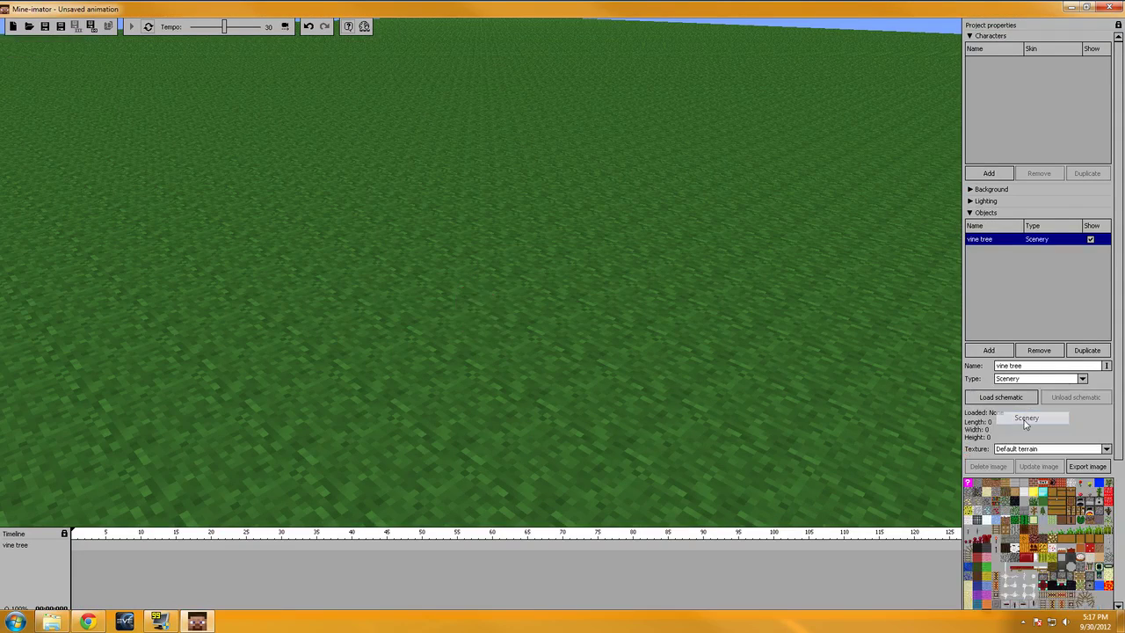
pyautogui.click(1003, 397)
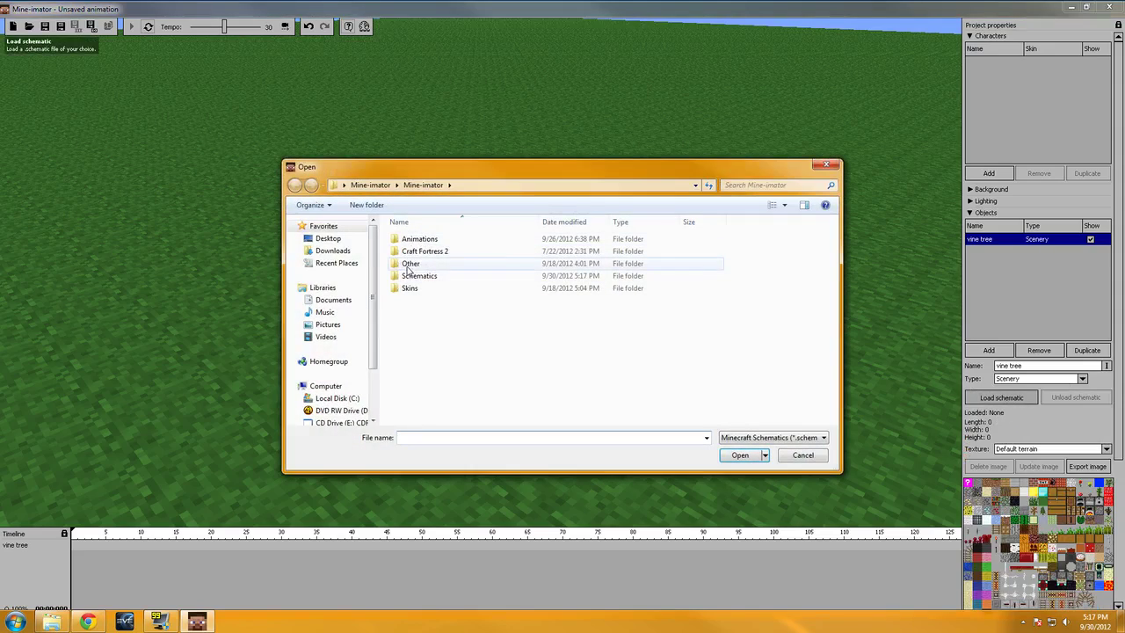
pyautogui.doubleClick(418, 278)
pyautogui.scroll(-1, 439, 369)
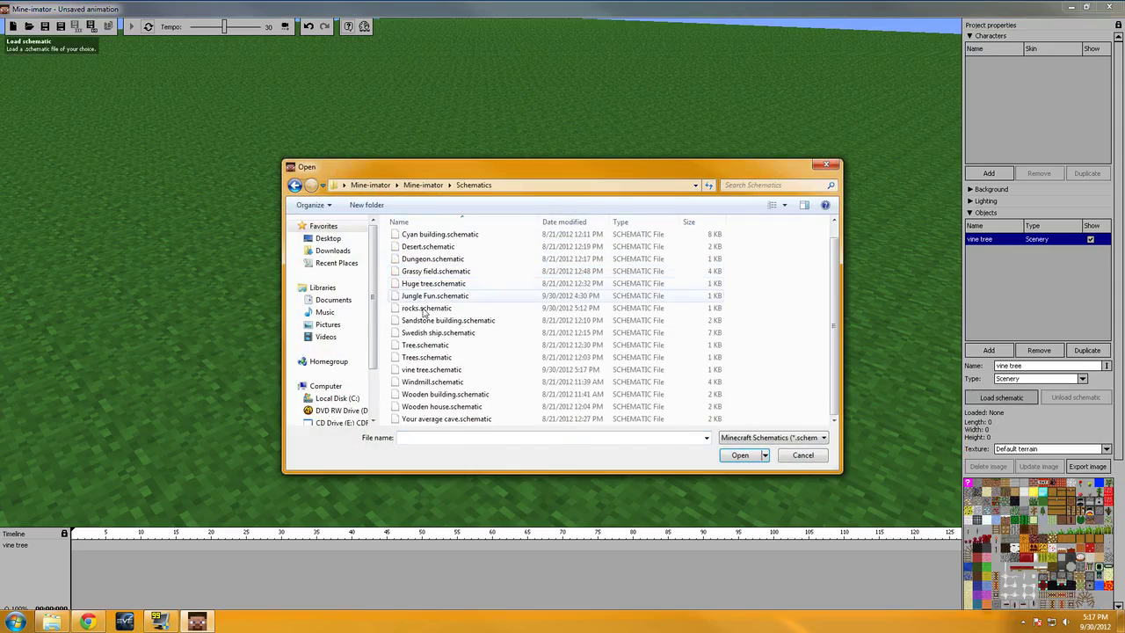
pyautogui.click(432, 369)
pyautogui.click(740, 455)
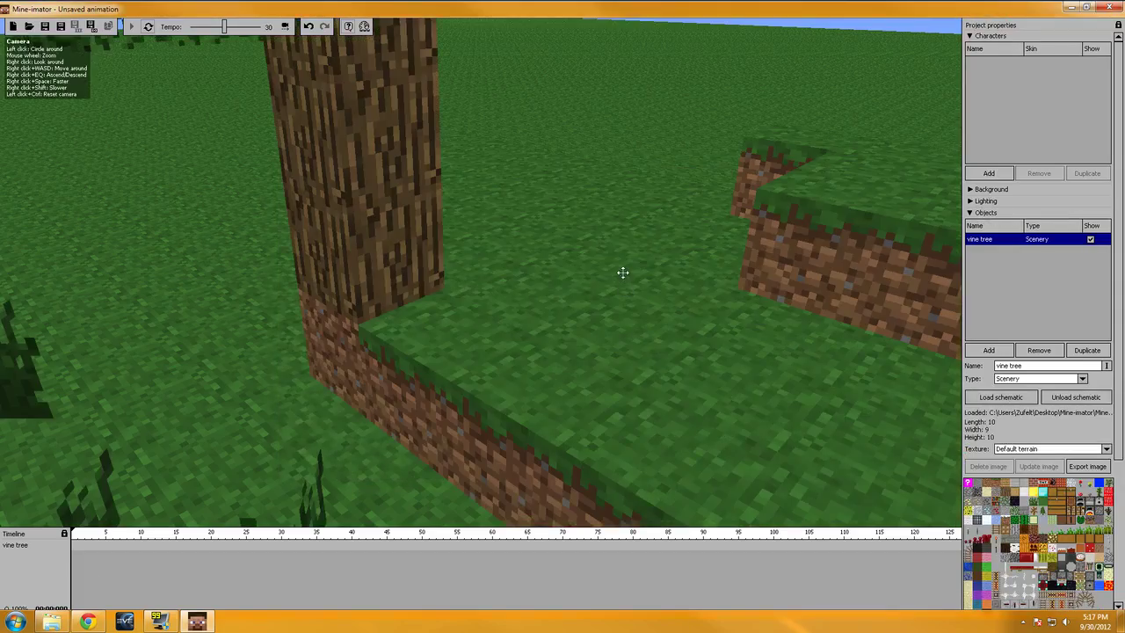
# - Examine the imported vine tree from all sides, checking its leaves, trunk, vines and ground blocks
pyautogui.press('s')
pyautogui.moveTo(610, 268); pyautogui.dragTo(477, 273, button='right')
pyautogui.press('d')
pyautogui.press('d')
pyautogui.press('w')
pyautogui.press('d')
pyautogui.press('w')
pyautogui.press('w')
pyautogui.press('d')
pyautogui.press('a')
pyautogui.press('s')
pyautogui.press('d')
pyautogui.press('w')
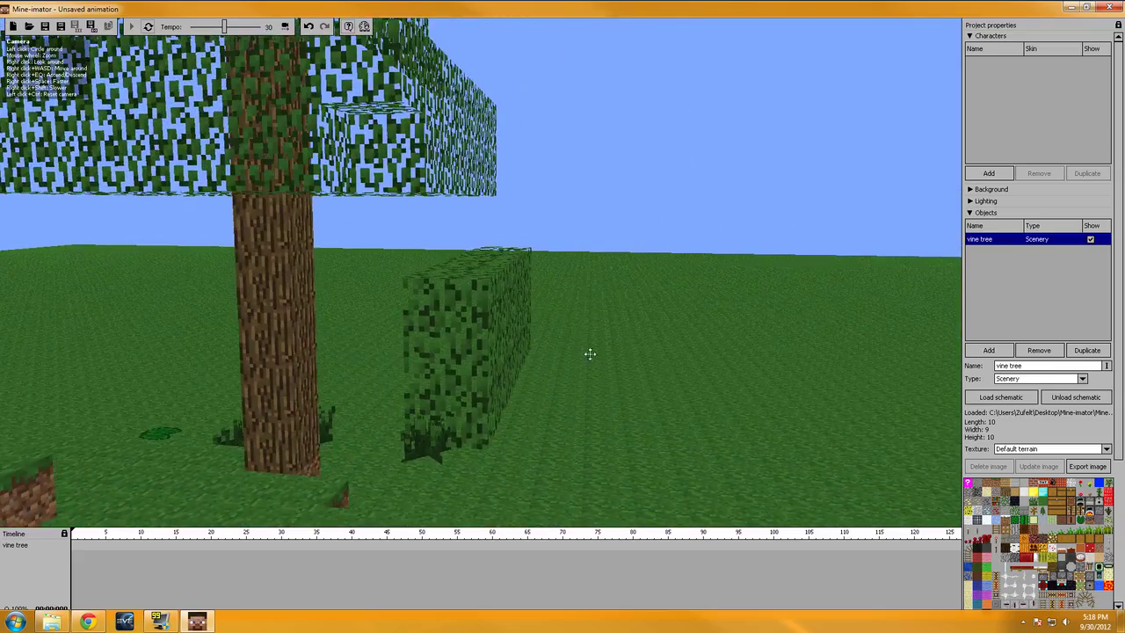
pyautogui.press('s')
pyautogui.press('a')
pyautogui.moveTo(590, 354); pyautogui.dragTo(637, 356, button='right')
pyautogui.press('w')
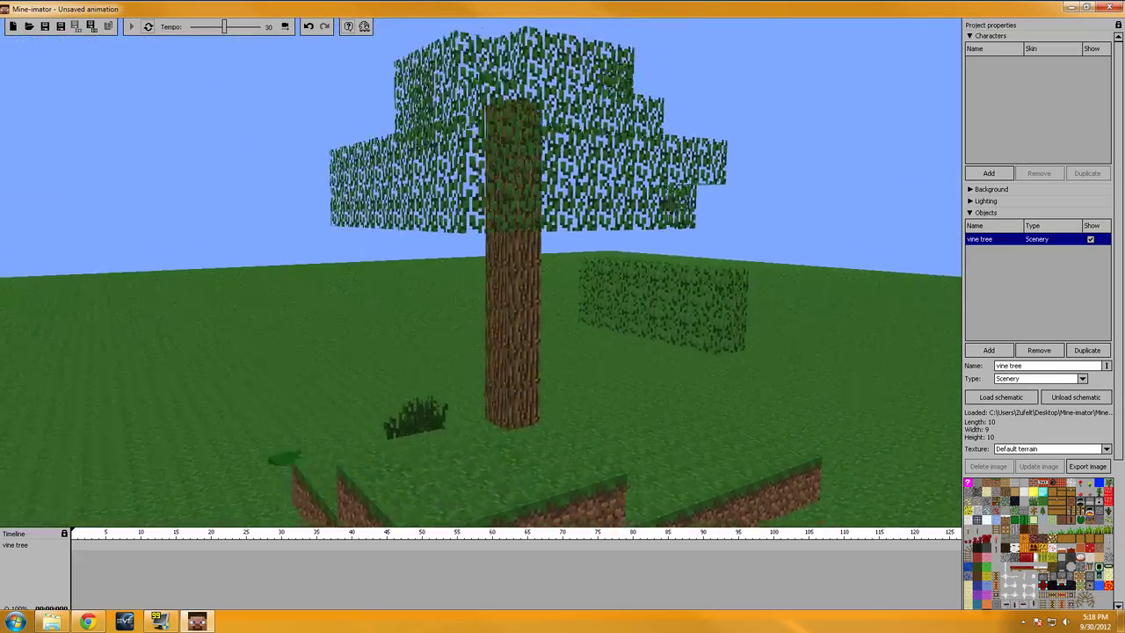
pyautogui.press('w')
pyautogui.moveTo(481, 272)
pyautogui.mouseDown(button='right')
pyautogui.moveTo(474, 237)
pyautogui.moveTo(448, 239)
pyautogui.moveTo(480, 273)
pyautogui.mouseUp(button='right')
pyautogui.press('s')
pyautogui.press('a')
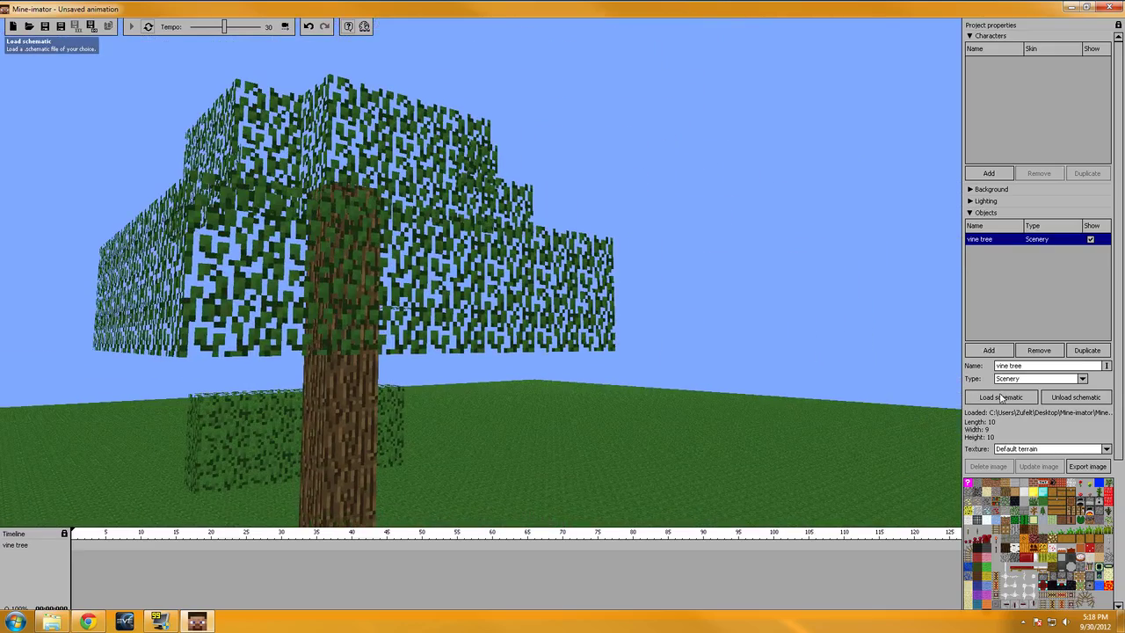
pyautogui.moveTo(676, 268); pyautogui.dragTo(676, 268, button='right')
pyautogui.press('a')
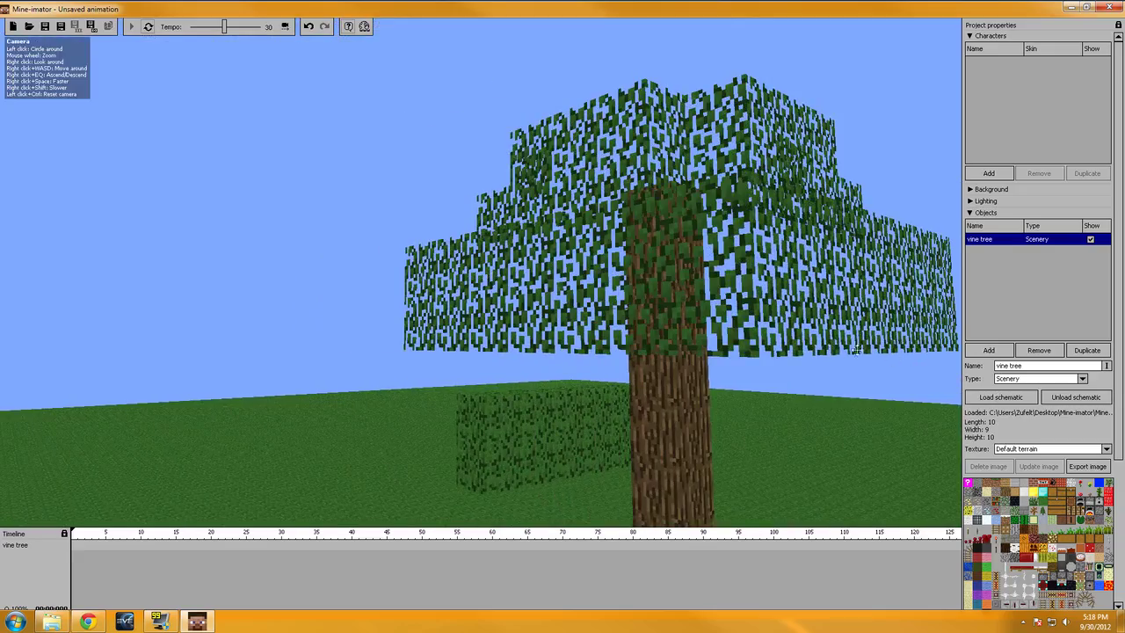
pyautogui.moveTo(791, 369); pyautogui.dragTo(774, 312, button='right')
pyautogui.press('w')
pyautogui.press('s')
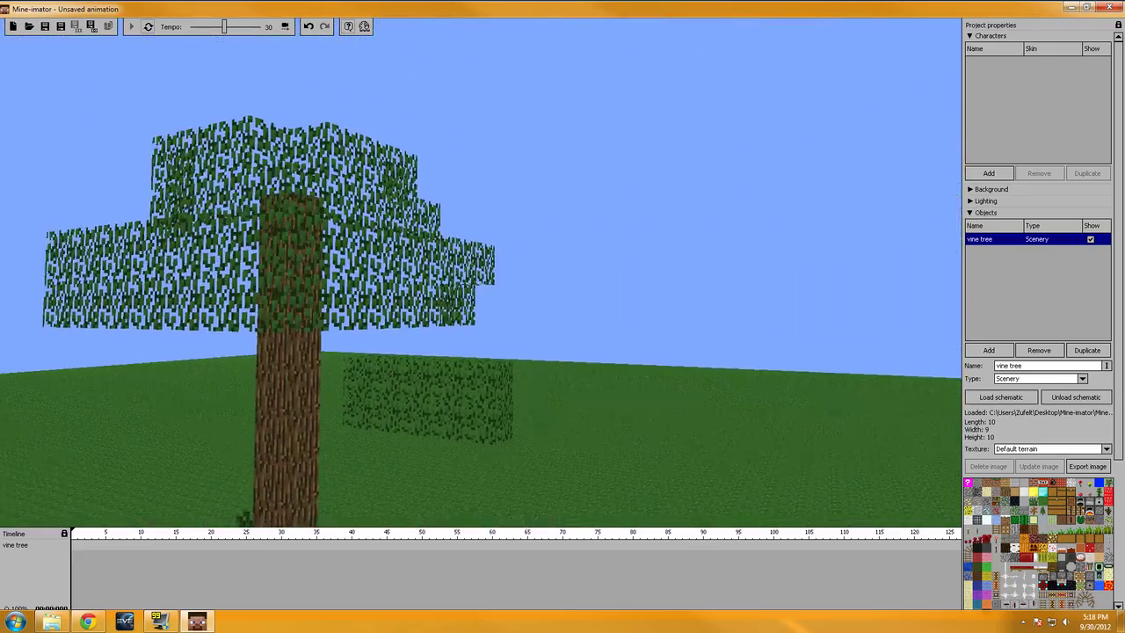
pyautogui.press('d')
pyautogui.press('s')
pyautogui.press('w')
pyautogui.press('d')
pyautogui.press('d')
pyautogui.press('w')
pyautogui.press('s')
pyautogui.press('w')
pyautogui.press('s')
pyautogui.press('a')
pyautogui.moveTo(480, 272); pyautogui.dragTo(478, 283, button='right')
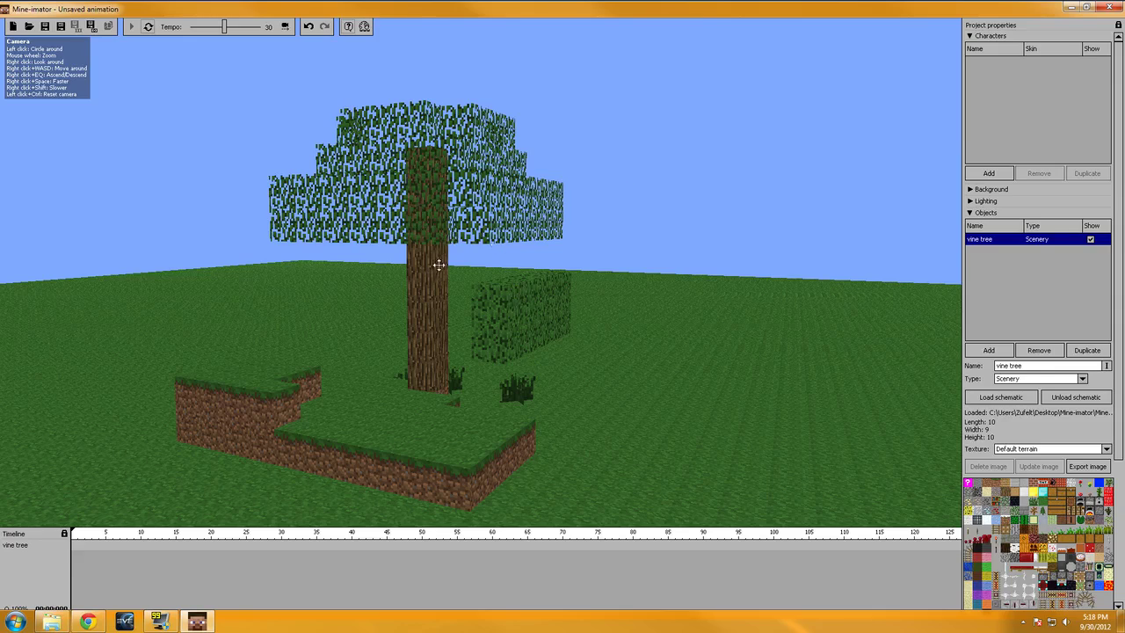
# - Close Mine-imator without saving the animation and close its folder window
pyautogui.click(1114, 8)
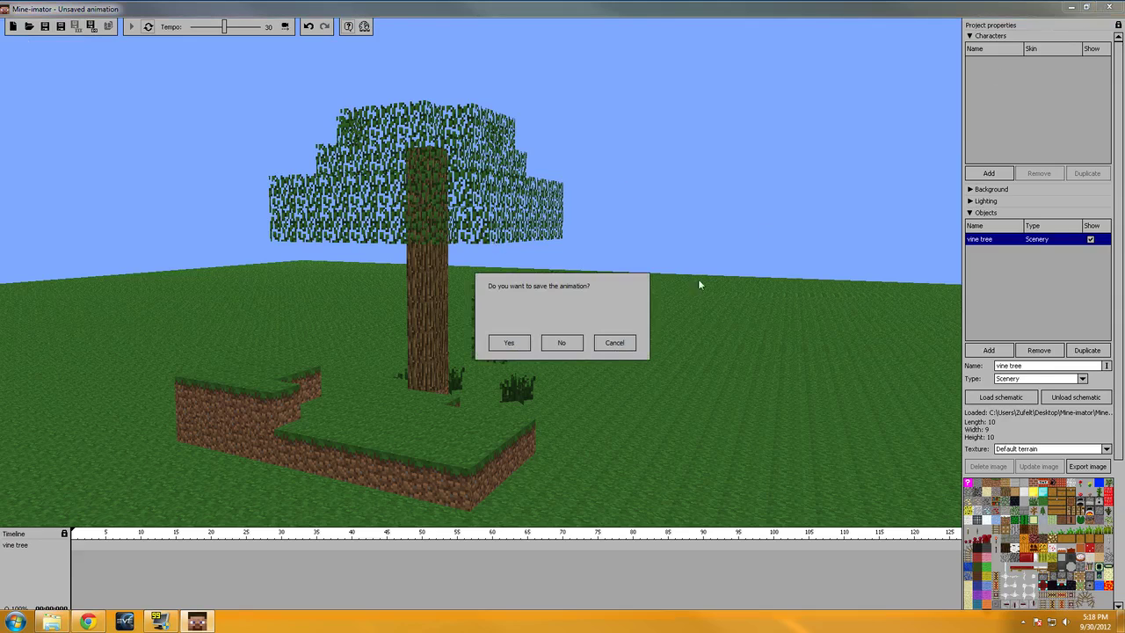
pyautogui.click(561, 343)
pyautogui.click(666, 44)
# - Look at the contents of the mine-imator backups folder on the desktop and close it again
pyautogui.doubleClick(821, 84)
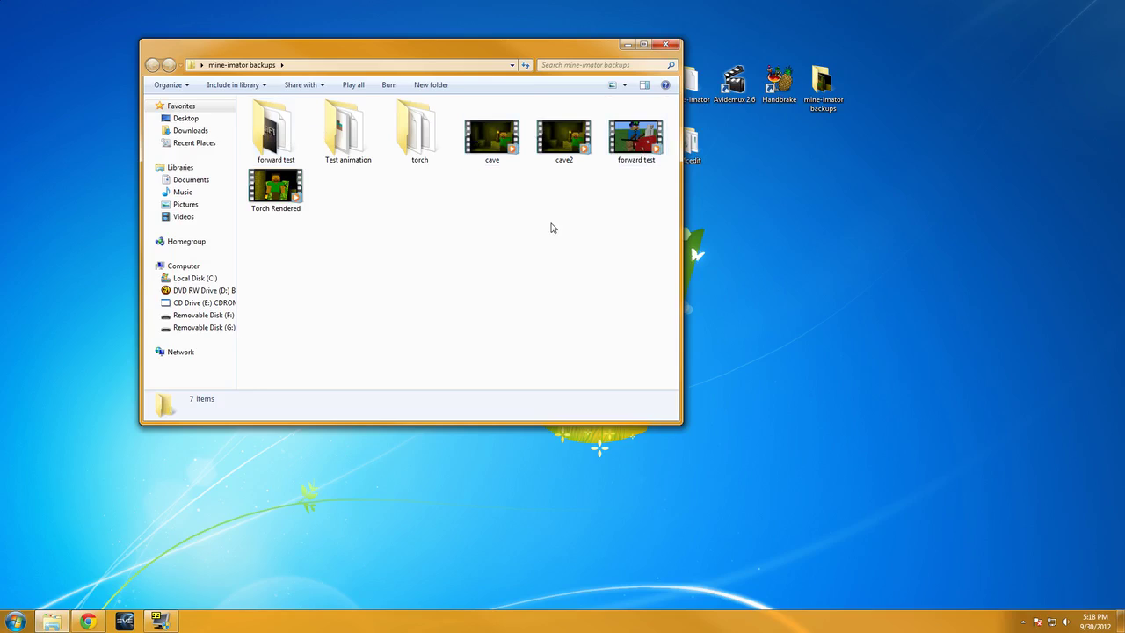
pyautogui.click(668, 45)
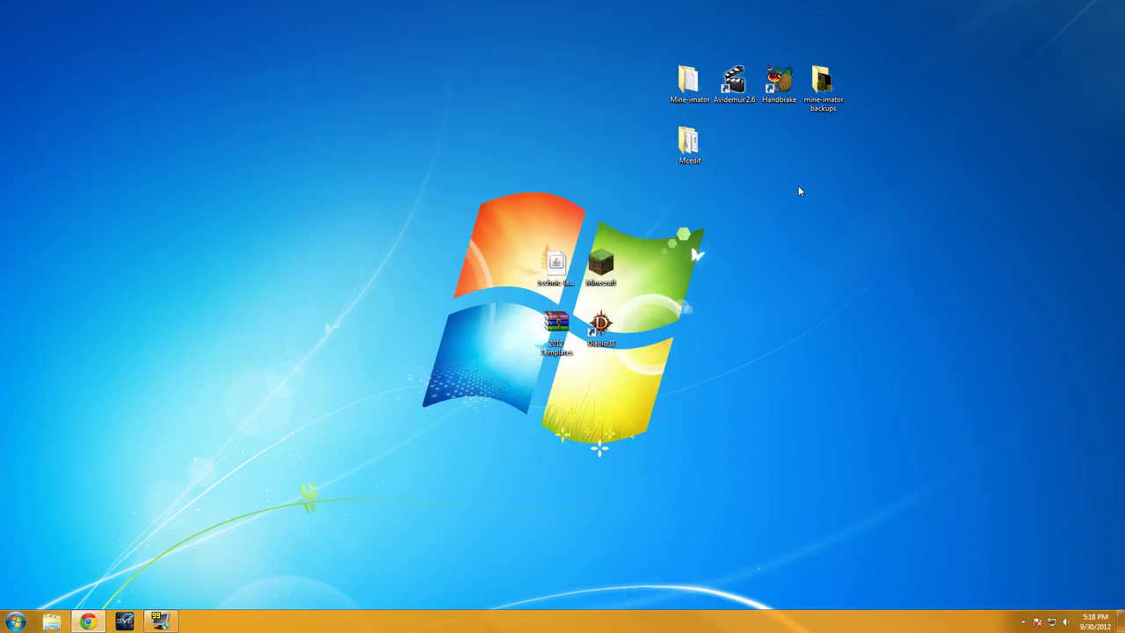